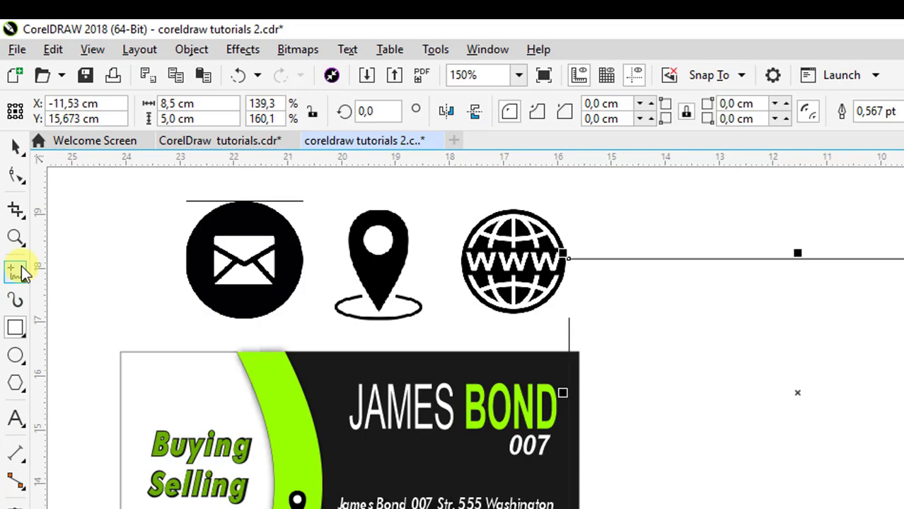
- Move the empty 8,5 × 5 cm card rectangle into the free space beside the sample business card
{"action": "left_click_drag", "start_coordinate": [821, 427], "coordinate": [895, 453]}
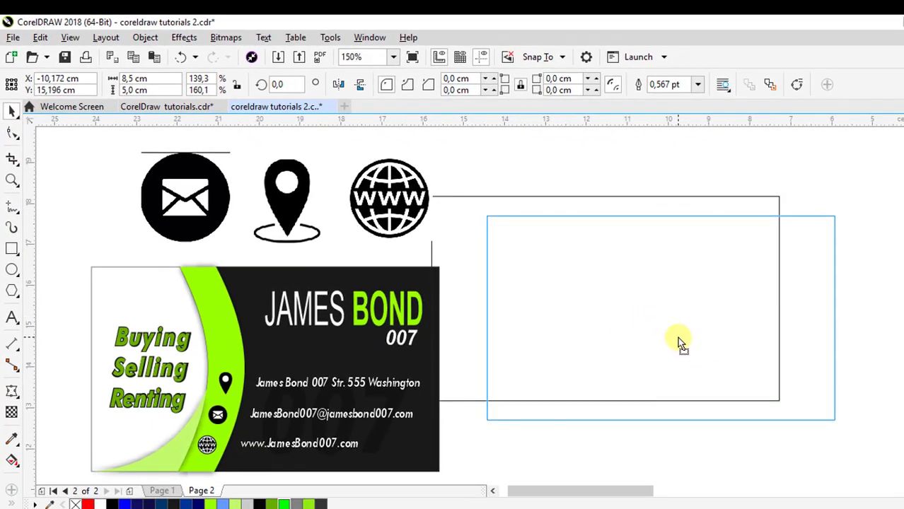
{"action": "left_click_drag", "start_coordinate": [678, 338], "coordinate": [678, 339]}
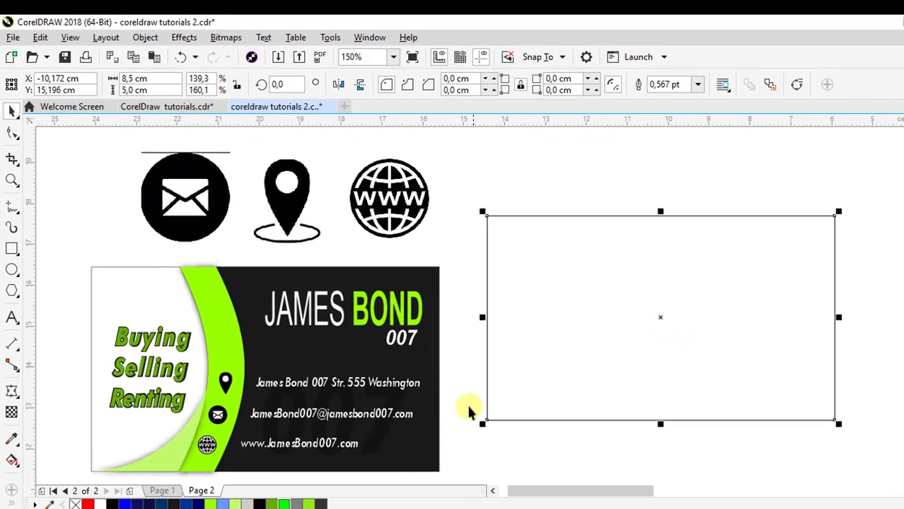
{"action": "left_click", "coordinate": [11, 249]}
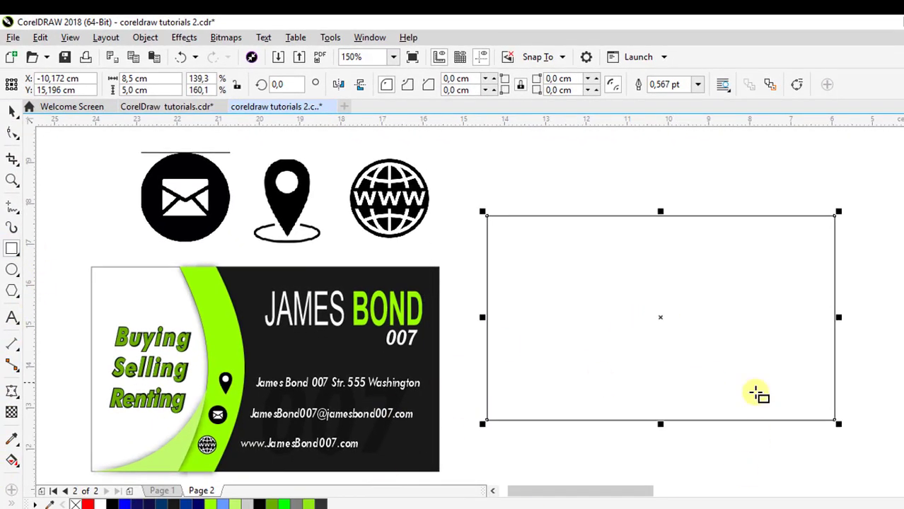
{"action": "left_click_drag", "start_coordinate": [604, 216], "coordinate": [633, 423]}
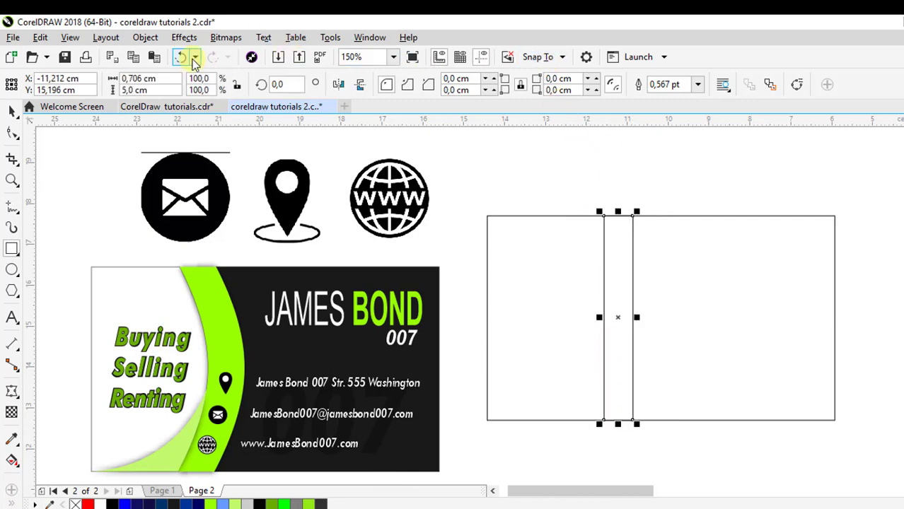
{"action": "left_click", "coordinate": [181, 57]}
- Check that snapping to objects is on and draw a vertical strip about 0,85 cm wide across the card's full height
{"action": "left_click", "coordinate": [547, 63]}
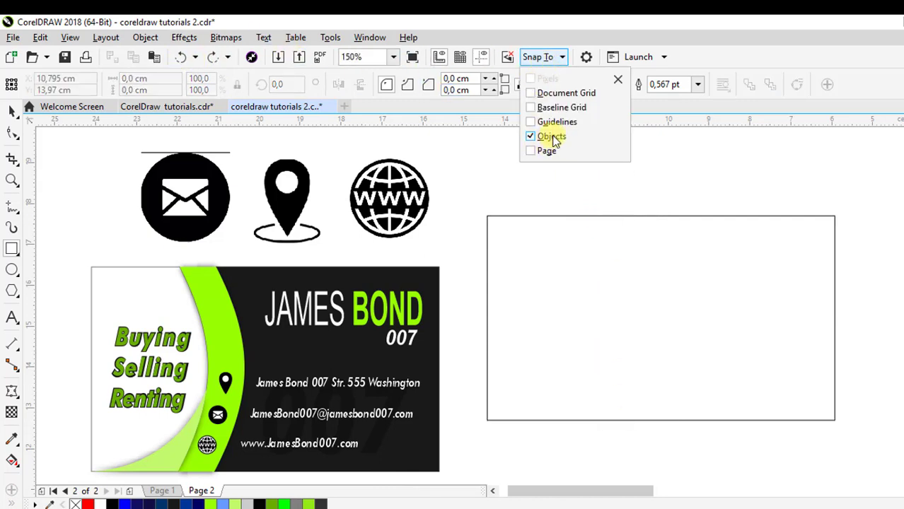
{"action": "left_click", "coordinate": [12, 254]}
{"action": "mouse_move", "coordinate": [586, 216]}
{"action": "left_mouse_down"}
{"action": "mouse_move", "coordinate": [610, 253]}
{"action": "mouse_move", "coordinate": [632, 410]}
{"action": "mouse_move", "coordinate": [621, 420]}
{"action": "left_mouse_up"}
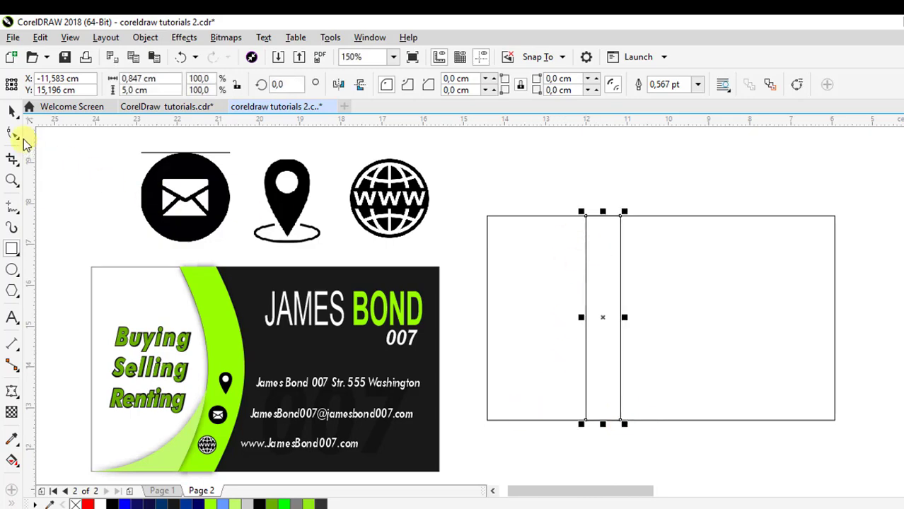
- Bow both long sides of the strip to the right with a Single Arc envelope, and shift the strip left to X -11,545 cm
{"action": "left_click", "coordinate": [12, 112]}
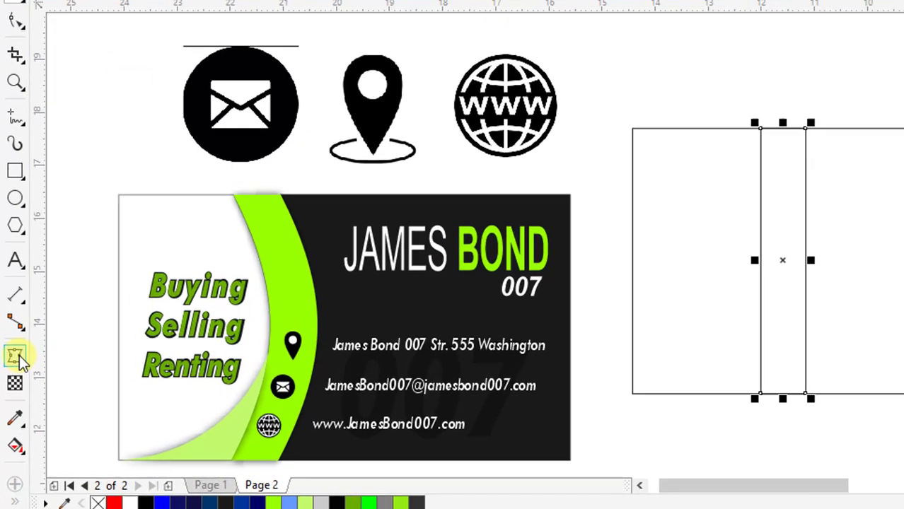
{"action": "left_click", "coordinate": [11, 391]}
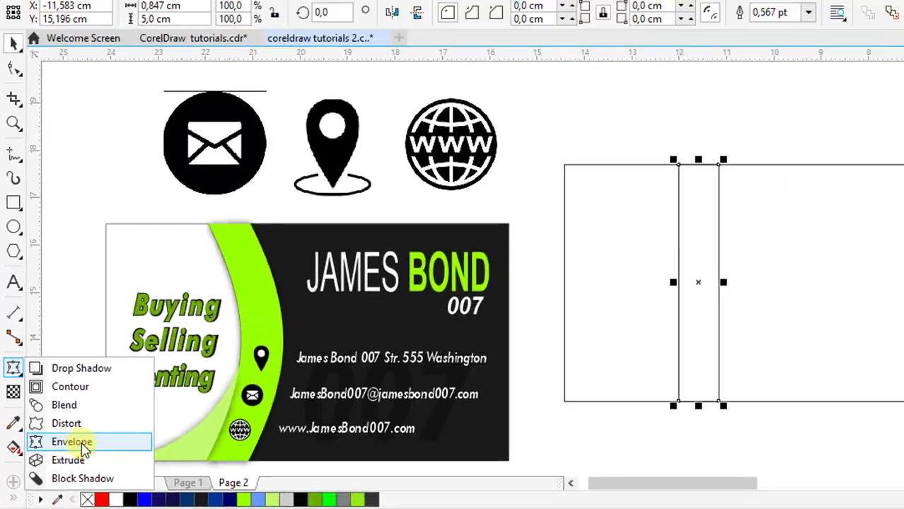
{"action": "left_click", "coordinate": [82, 445]}
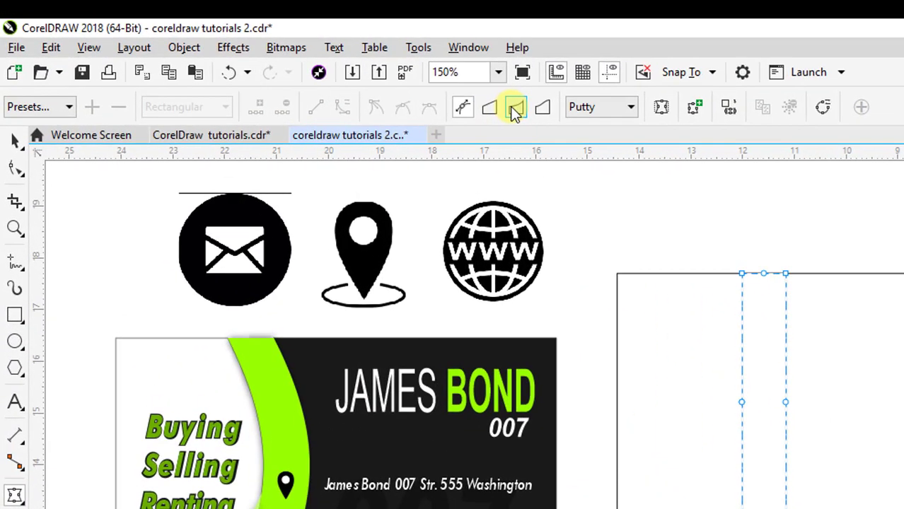
{"action": "left_click", "coordinate": [466, 97]}
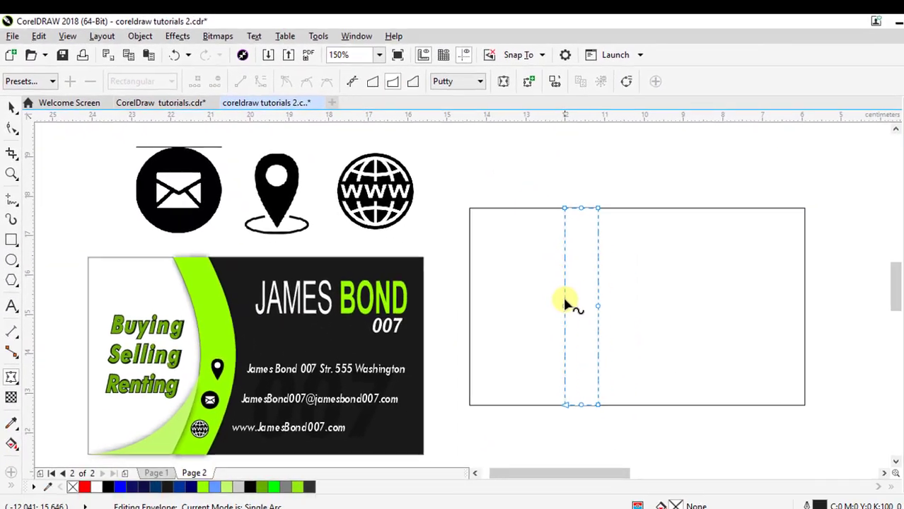
{"action": "key", "text": "ctrl"}
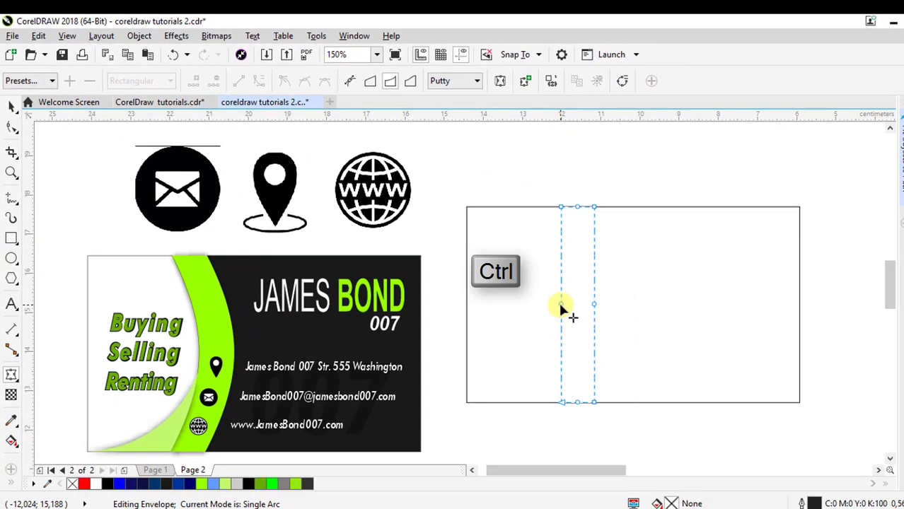
{"action": "left_click_drag", "start_coordinate": [563, 305], "coordinate": [579, 306]}
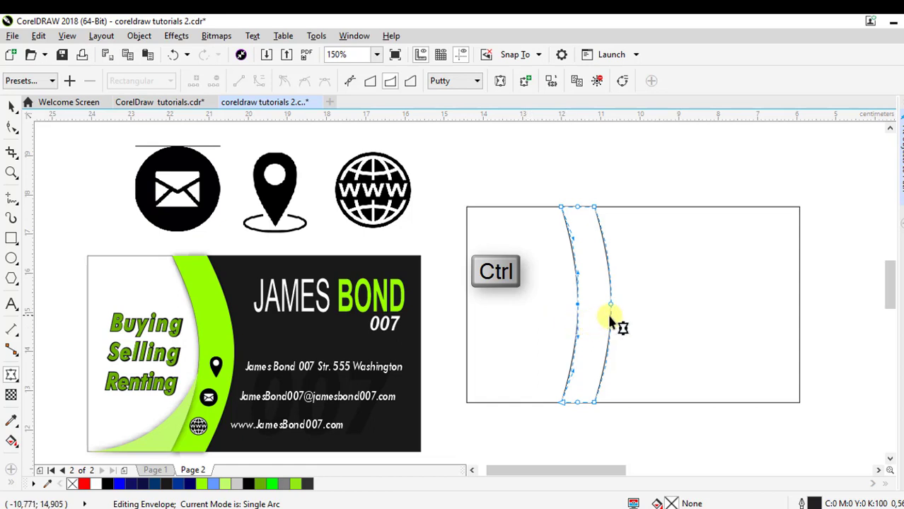
{"action": "left_click_drag", "start_coordinate": [609, 303], "coordinate": [617, 309]}
{"action": "left_click", "coordinate": [10, 104]}
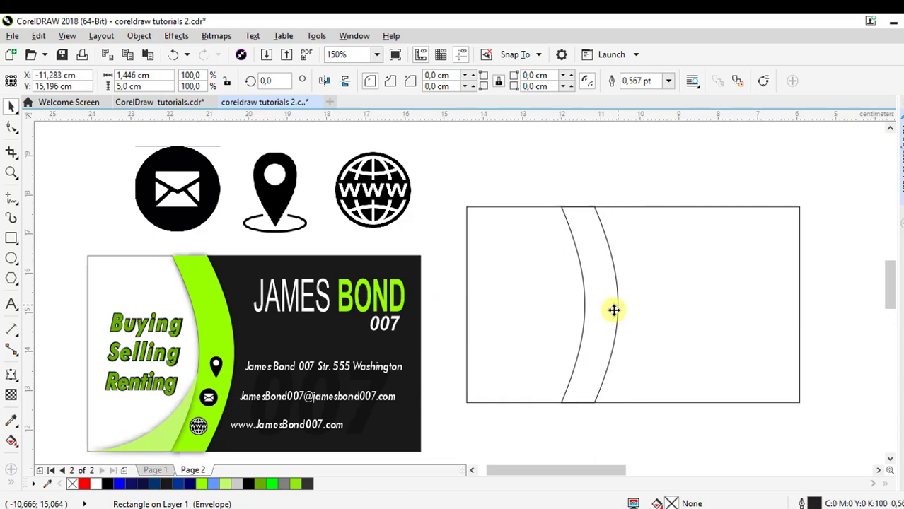
{"action": "left_click_drag", "start_coordinate": [614, 310], "coordinate": [573, 299]}
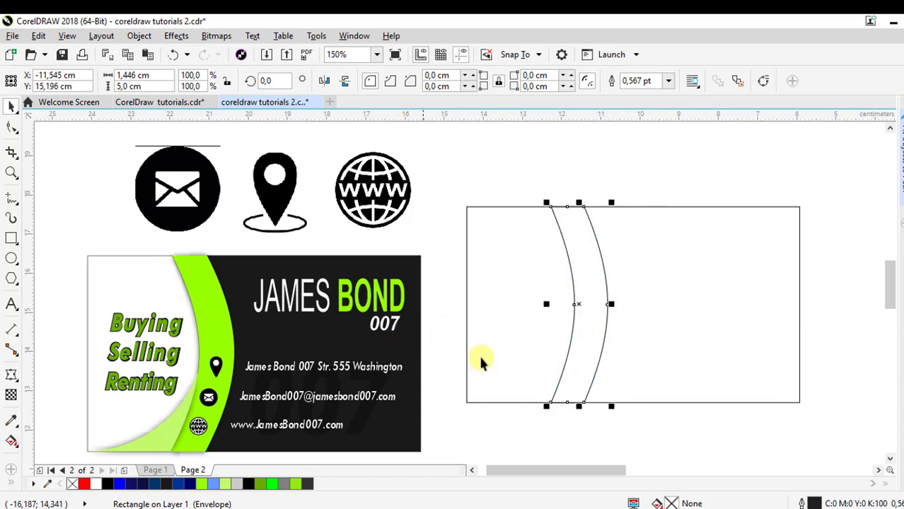
- Trim the card rectangle with the curved strip
{"action": "left_click", "coordinate": [666, 337], "text": "shift"}
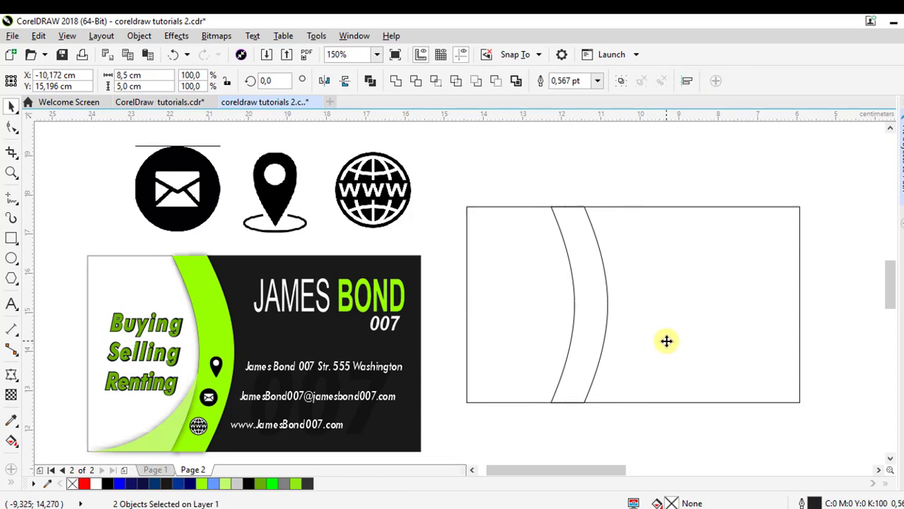
{"action": "left_click", "coordinate": [609, 178]}
{"action": "left_click", "coordinate": [586, 267]}
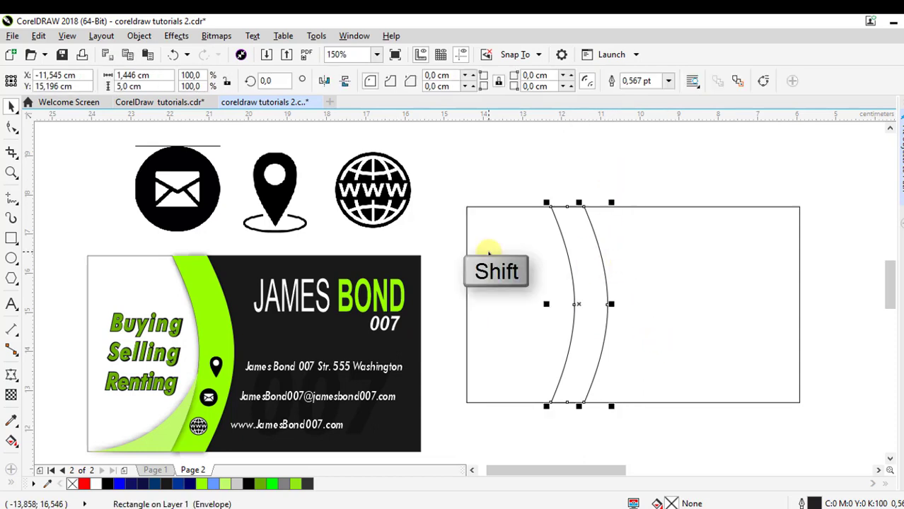
{"action": "left_click", "coordinate": [488, 253], "text": "shift"}
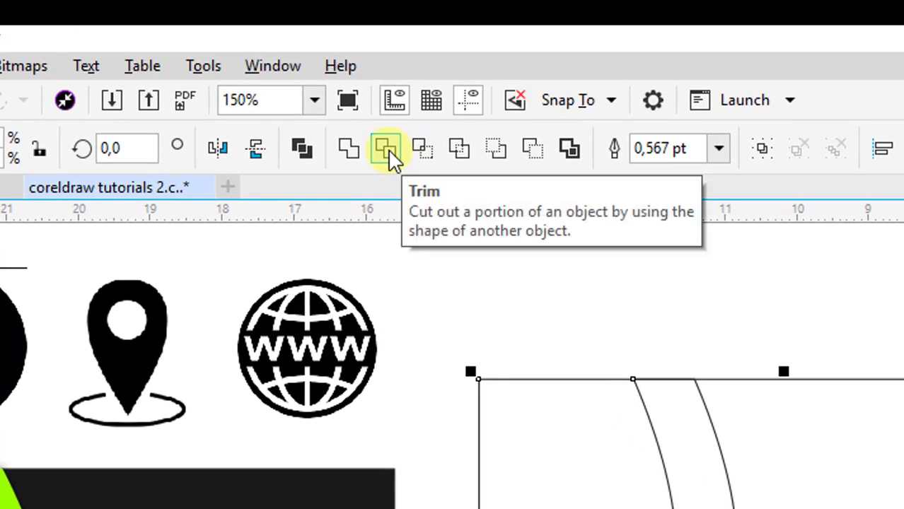
{"action": "left_click", "coordinate": [396, 124]}
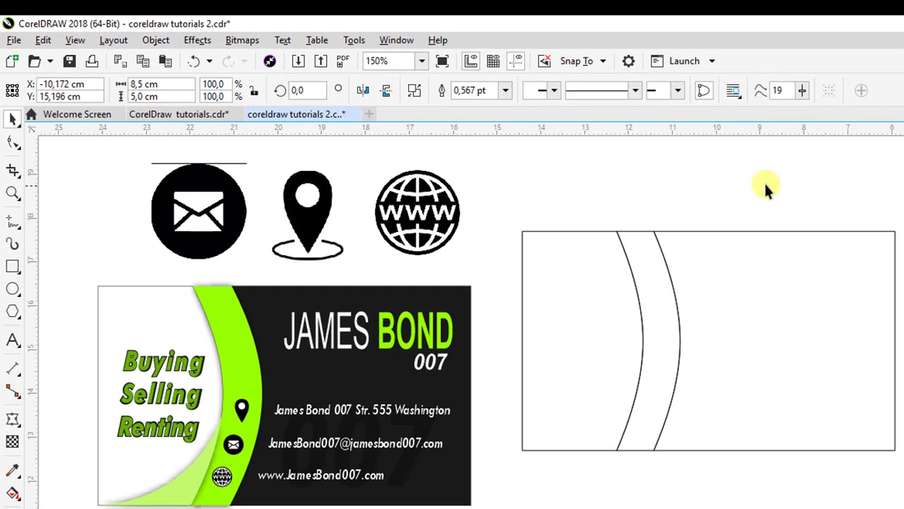
- Move the curved strip and the trimmed card aside in turn to check the cut, undoing each move
{"action": "left_click", "coordinate": [767, 188]}
{"action": "left_click_drag", "start_coordinate": [670, 329], "coordinate": [763, 291]}
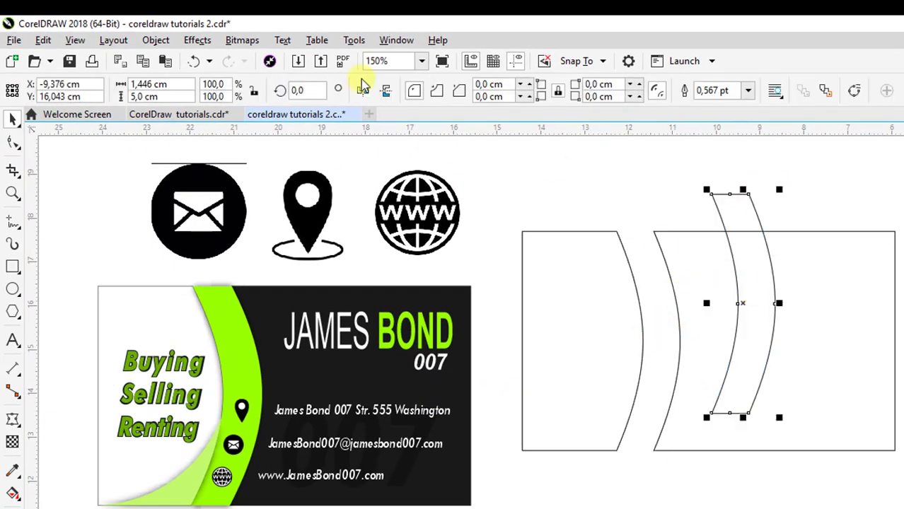
{"action": "left_click", "coordinate": [195, 61]}
{"action": "left_click_drag", "start_coordinate": [640, 304], "coordinate": [693, 216]}
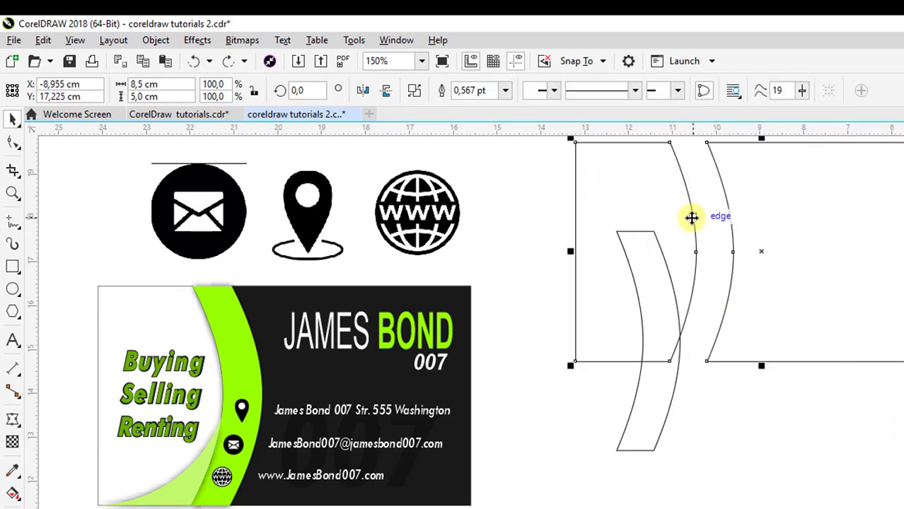
{"action": "left_click", "coordinate": [194, 61]}
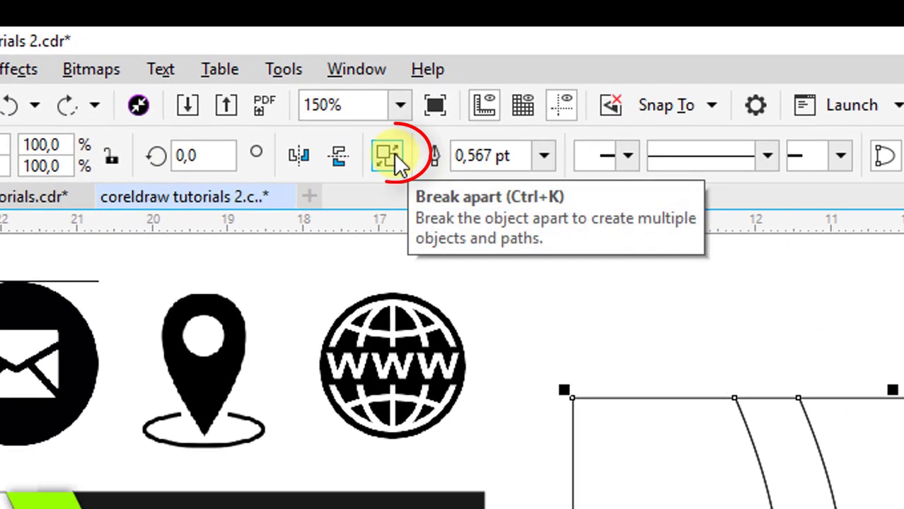
- Break the trimmed card apart into separate shapes and deselect everything
{"action": "left_click", "coordinate": [394, 156]}
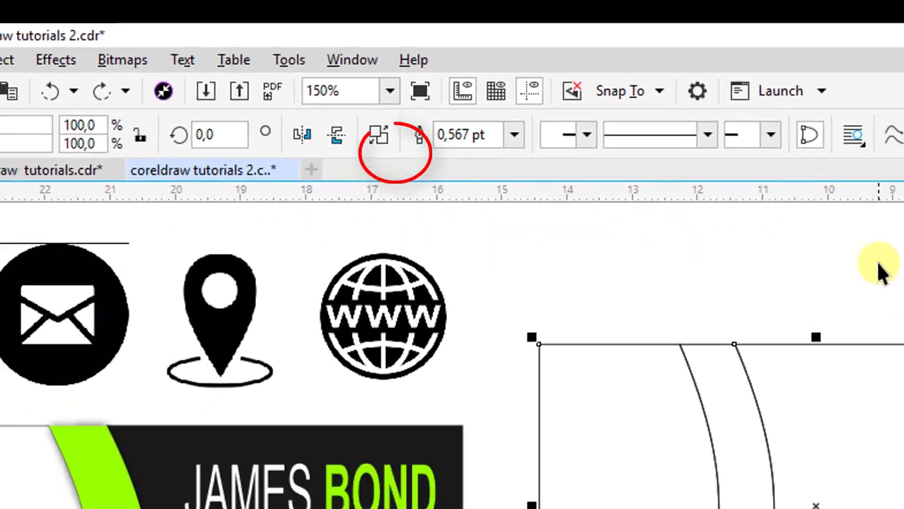
{"action": "left_click", "coordinate": [877, 265]}
- Pull the card's left and right sections away from the strip to check that they are separate, and undo both moves
{"action": "left_click_drag", "start_coordinate": [514, 277], "coordinate": [459, 218]}
{"action": "left_click_drag", "start_coordinate": [672, 238], "coordinate": [799, 170]}
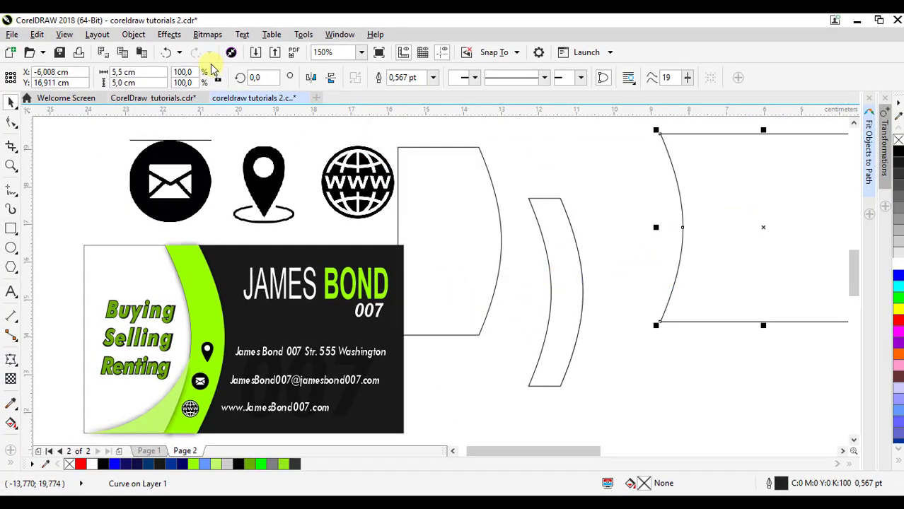
{"action": "left_click", "coordinate": [168, 54]}
{"action": "left_click", "coordinate": [168, 54]}
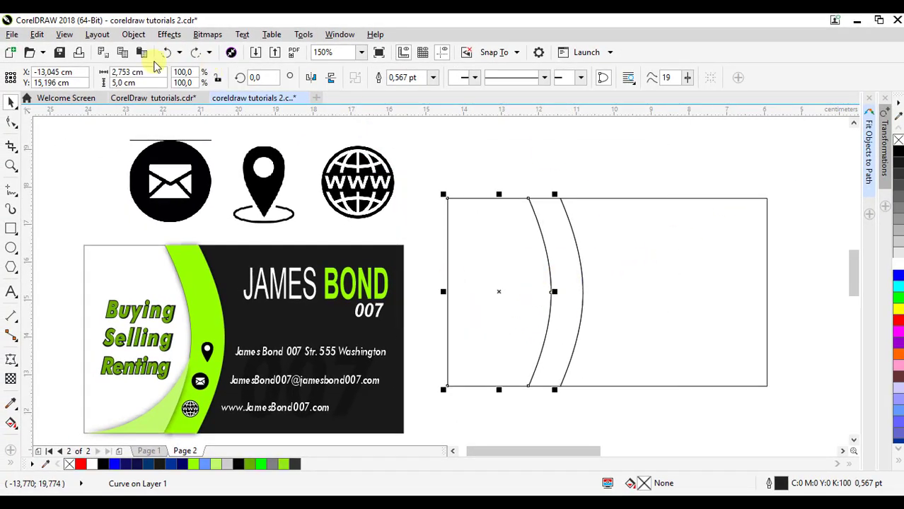
- Fill the card's right section with the near-black dark gray
{"action": "left_click", "coordinate": [617, 170]}
{"action": "left_click", "coordinate": [658, 289]}
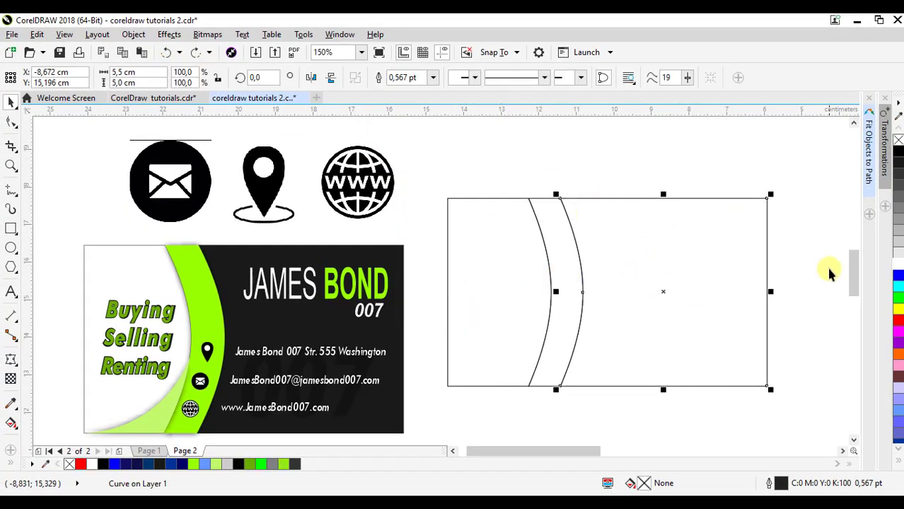
{"action": "left_click", "coordinate": [899, 162]}
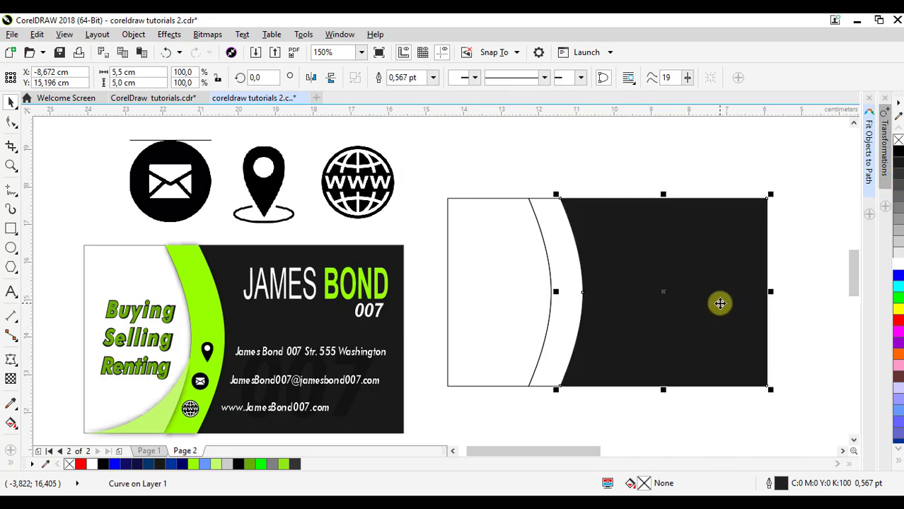
- Fill the curved band between the two card sections with lime green (#99FF00)
{"action": "left_click", "coordinate": [558, 270]}
{"action": "left_click", "coordinate": [899, 462]}
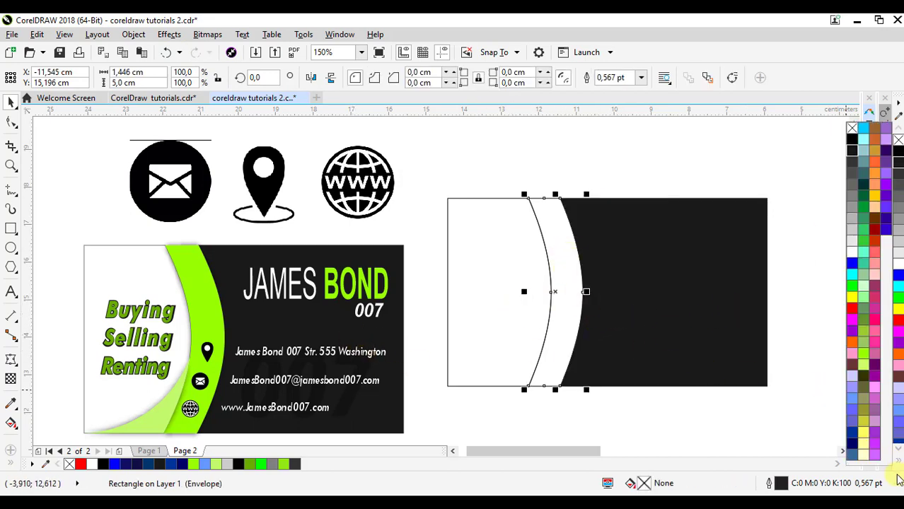
{"action": "left_click", "coordinate": [863, 352]}
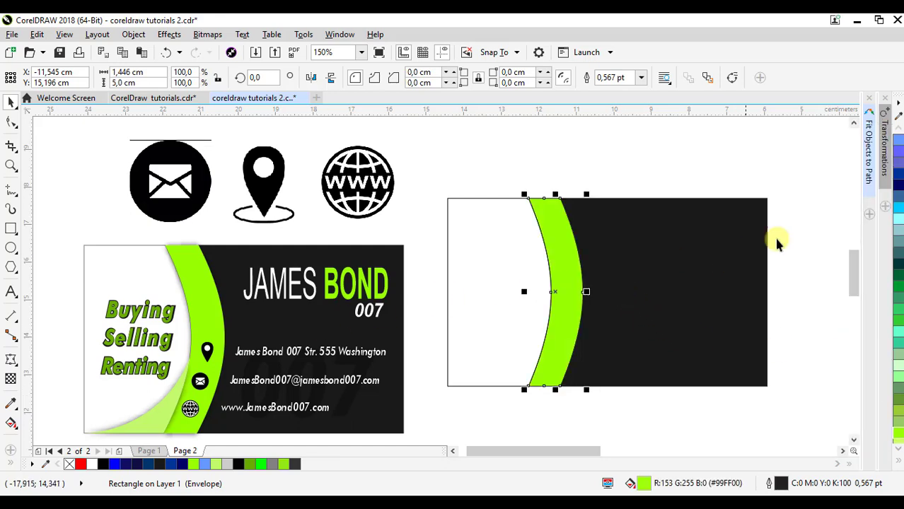
- Try a black fill (#000000) on the curved band and undo it
{"action": "left_click", "coordinate": [812, 220]}
{"action": "left_click", "coordinate": [567, 263]}
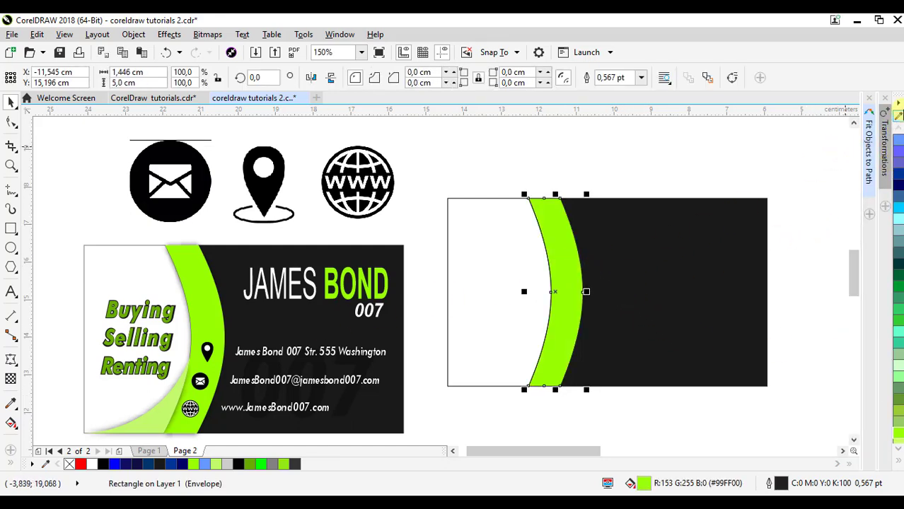
{"action": "left_click", "coordinate": [896, 448]}
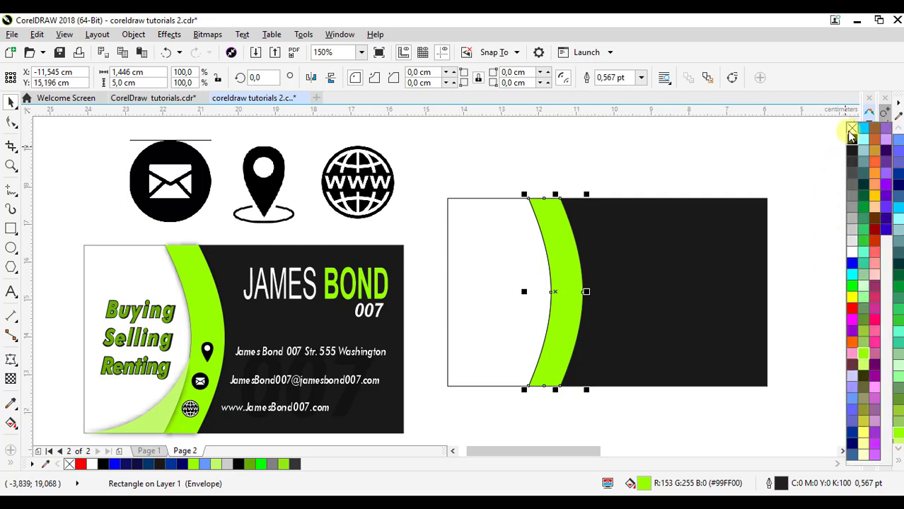
{"action": "left_click", "coordinate": [852, 142]}
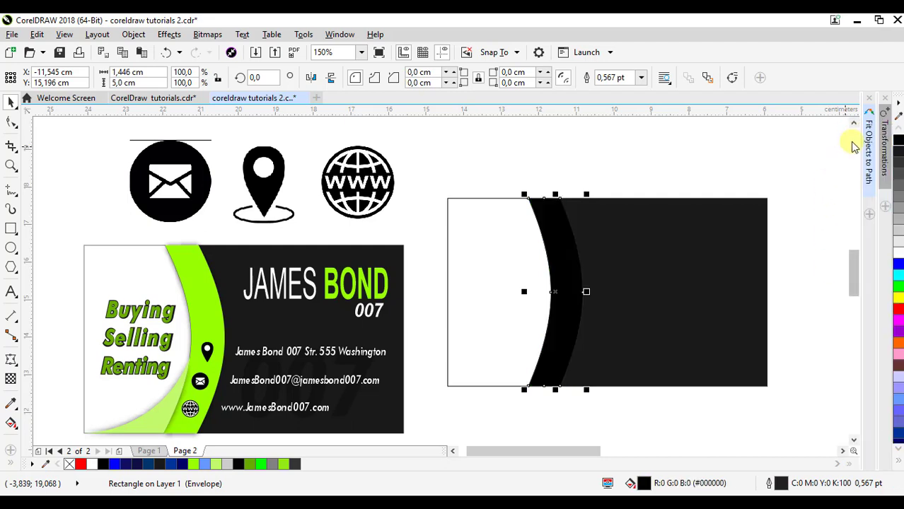
{"action": "left_click", "coordinate": [167, 54]}
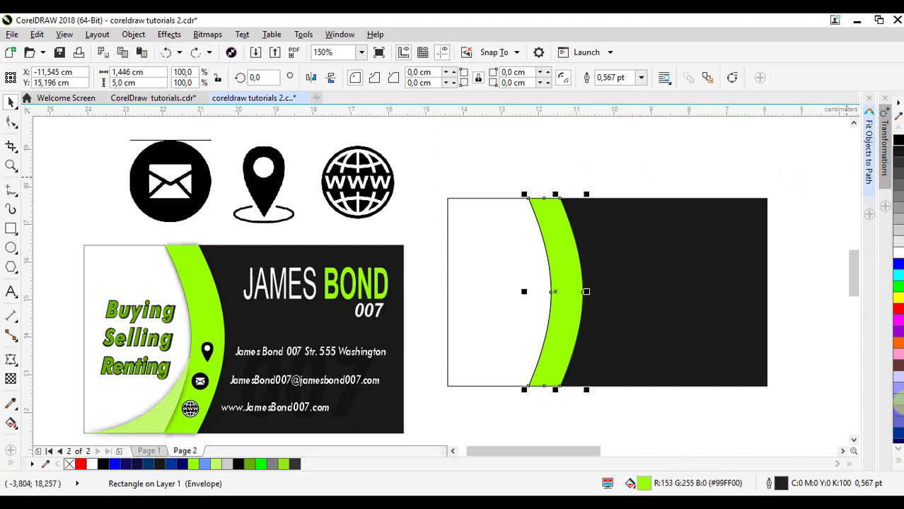
- Remove the outline from the green curved band
{"action": "left_click", "coordinate": [897, 463]}
{"action": "right_click", "coordinate": [851, 127]}
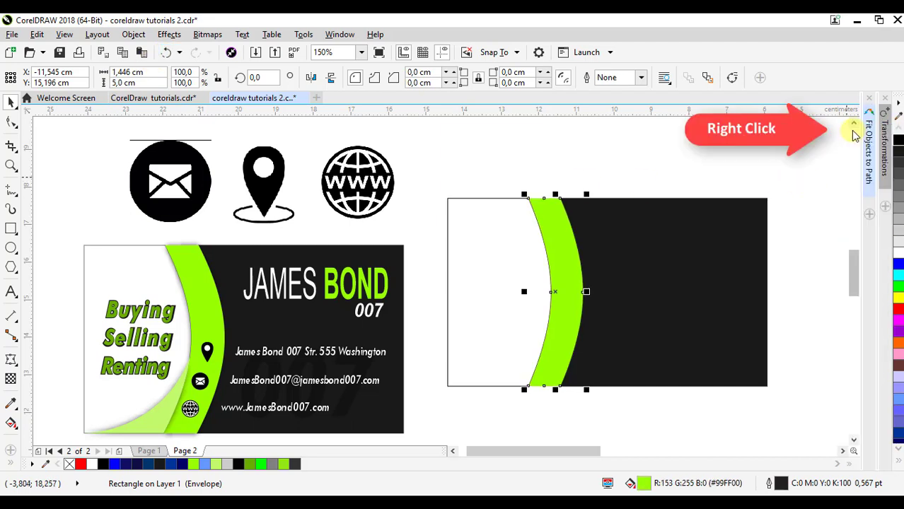
- Give the card's left section a light gray outline, and select the green curved band
{"action": "left_click", "coordinate": [503, 265]}
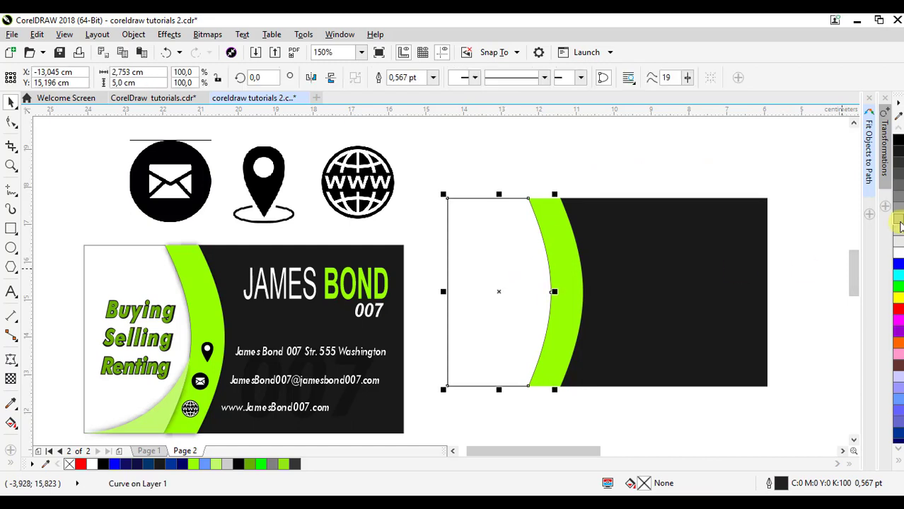
{"action": "left_click", "coordinate": [587, 154]}
{"action": "left_click", "coordinate": [562, 286]}
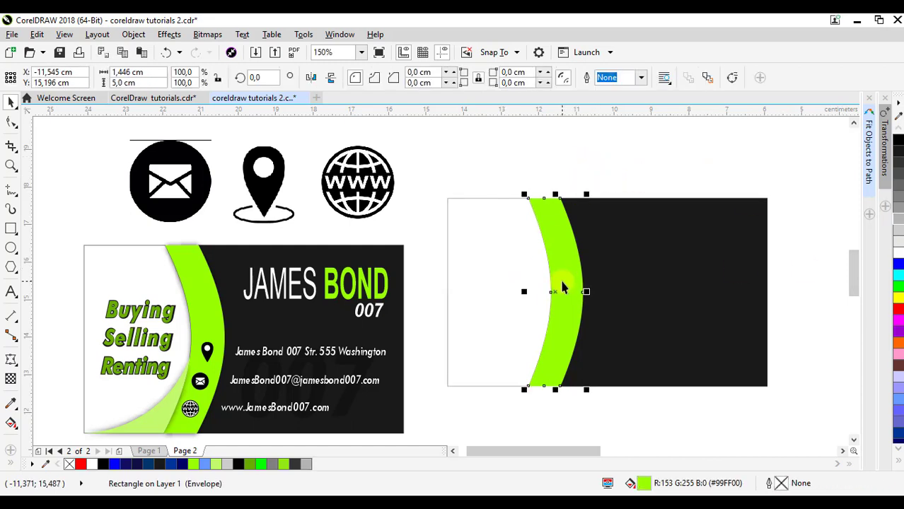
- Add the cardholder's name in capitals as 24 pt Arial text above the card's dark section
{"action": "left_click", "coordinate": [655, 288]}
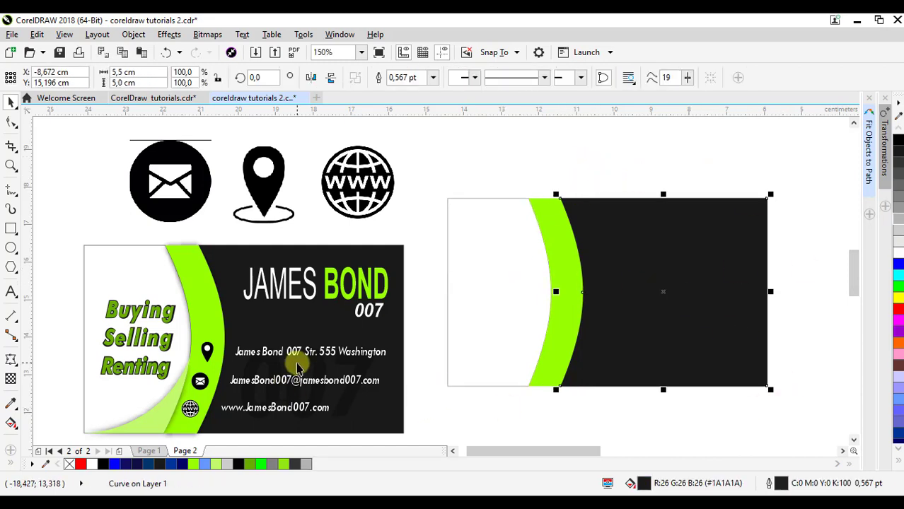
{"action": "left_click", "coordinate": [10, 293]}
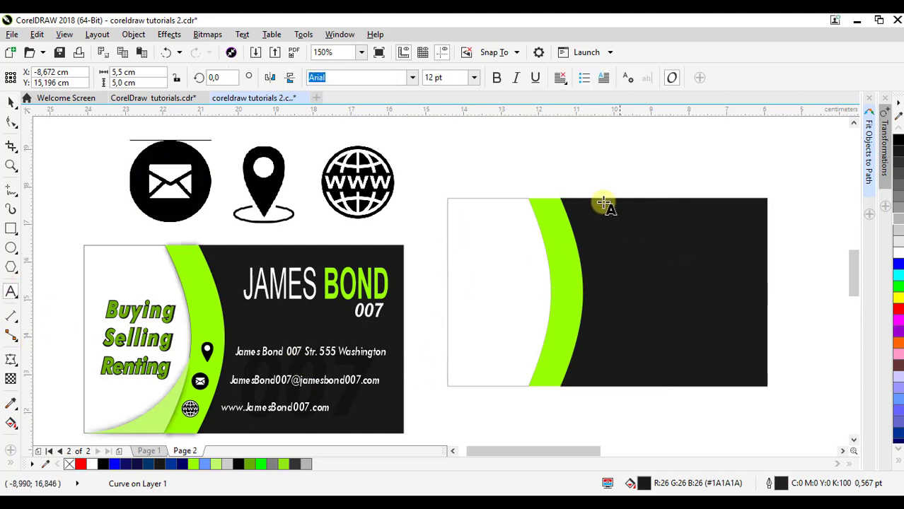
{"action": "left_click", "coordinate": [588, 174]}
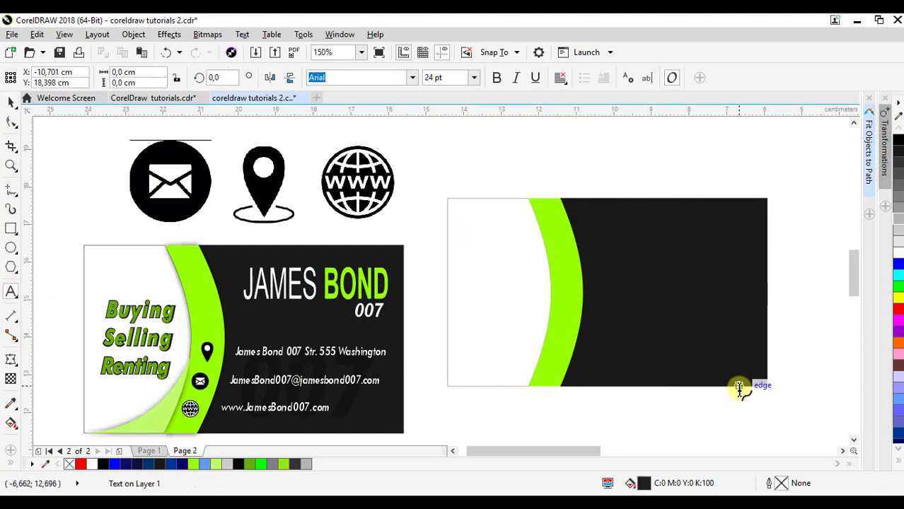
{"action": "type", "text": "JAMES BOND"}
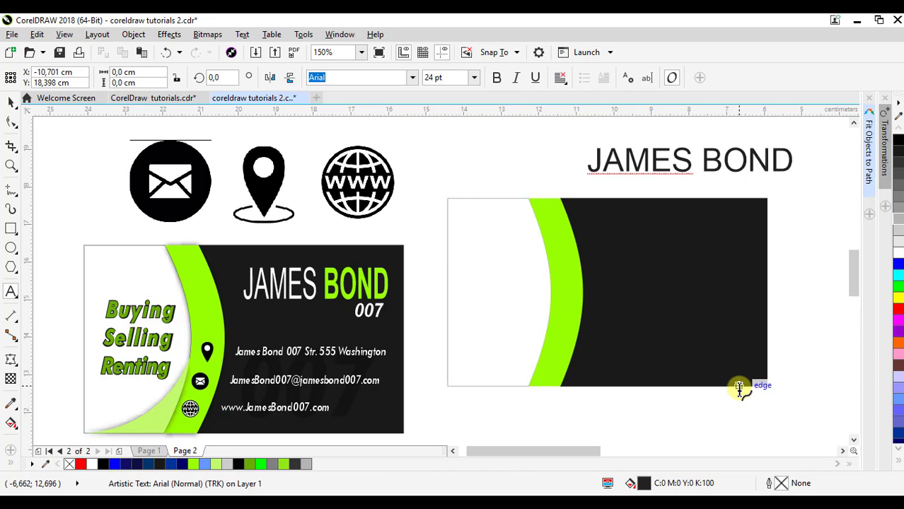
{"action": "key", "text": "ctrl+space"}
- Duplicate the name text just above the card and change the copy's text to 007
{"action": "left_click_drag", "start_coordinate": [750, 169], "coordinate": [636, 185]}
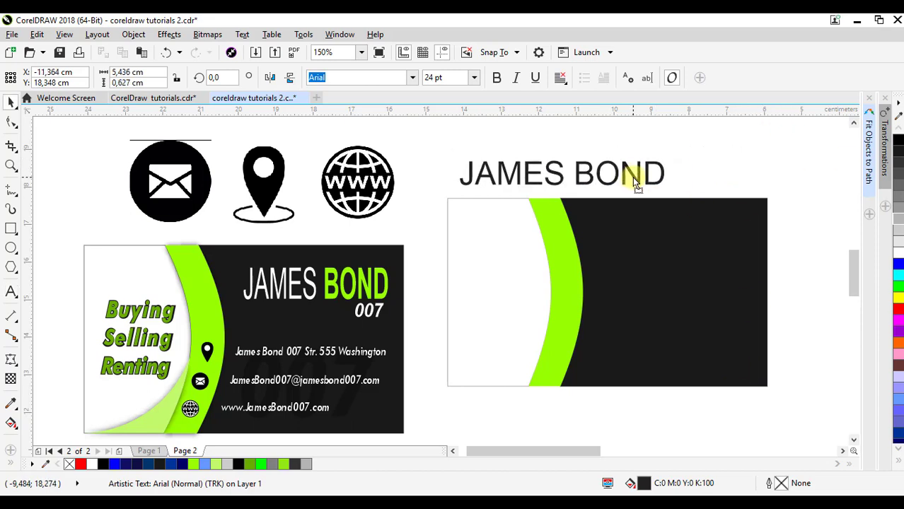
{"action": "right_click", "coordinate": [633, 178]}
{"action": "double_click", "coordinate": [640, 177]}
{"action": "key", "text": "ctrl+a"}
{"action": "type", "text": "00"}
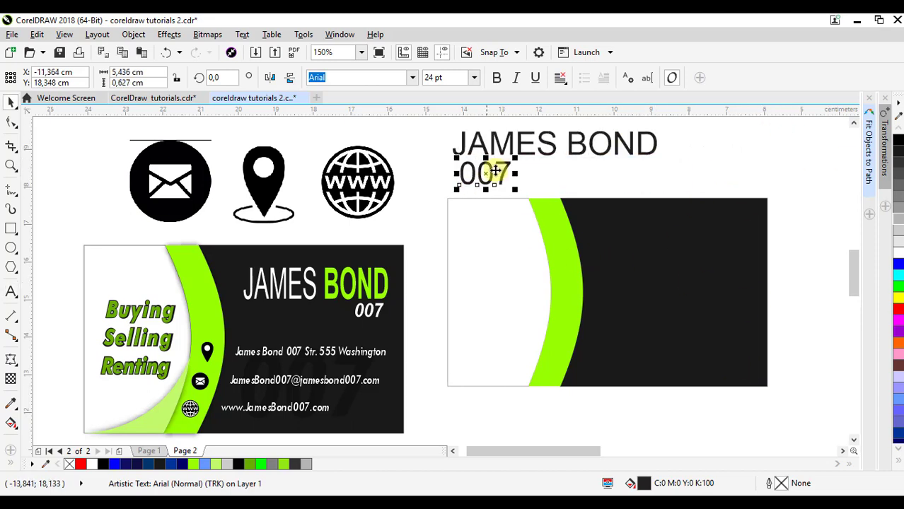
{"action": "key", "text": "ctrl+space"}
- Place a copy of the 007 text below the card and replace its text with the sample card's street address
{"action": "left_click_drag", "start_coordinate": [489, 173], "coordinate": [469, 405]}
{"action": "right_click", "coordinate": [469, 405]}
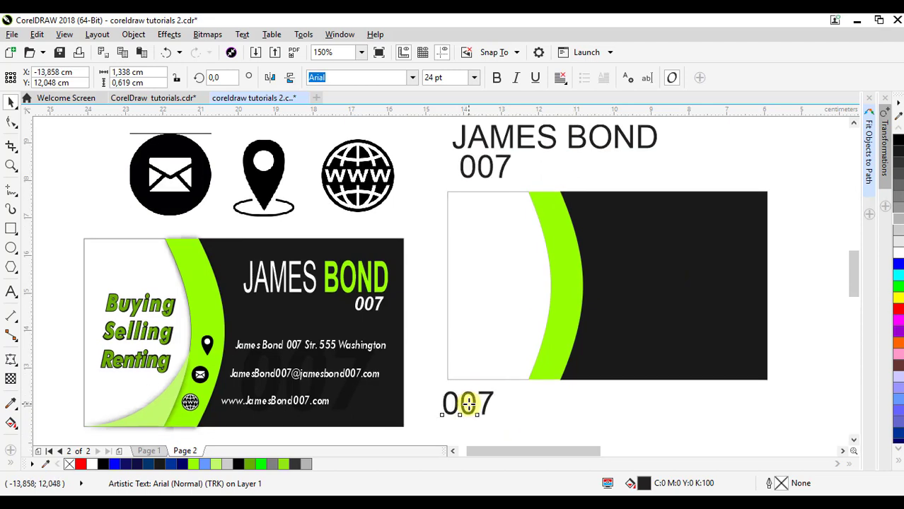
{"action": "double_click", "coordinate": [469, 406]}
{"action": "key", "text": "ctrl+a"}
{"action": "key", "text": "Delete"}
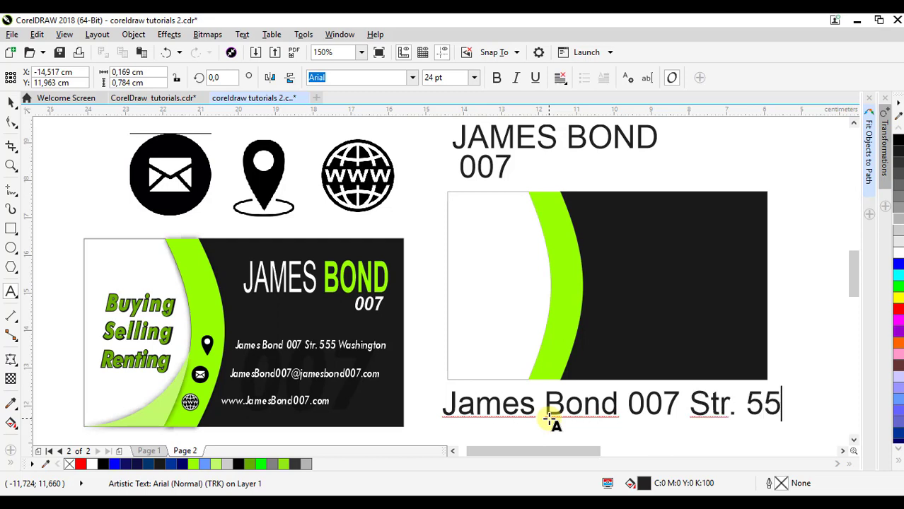
{"action": "type", "text": "James Bond 007 Str. 555 Washinton"}
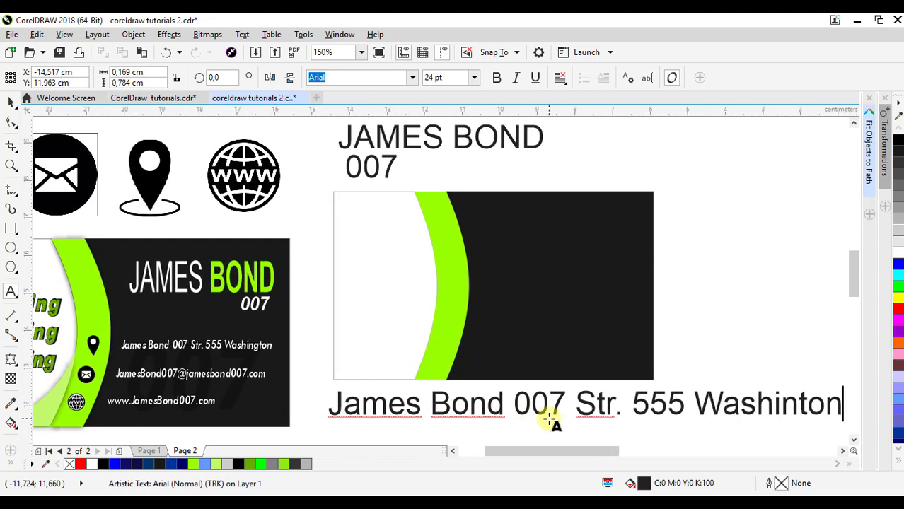
{"action": "key", "text": "ctrl+space"}
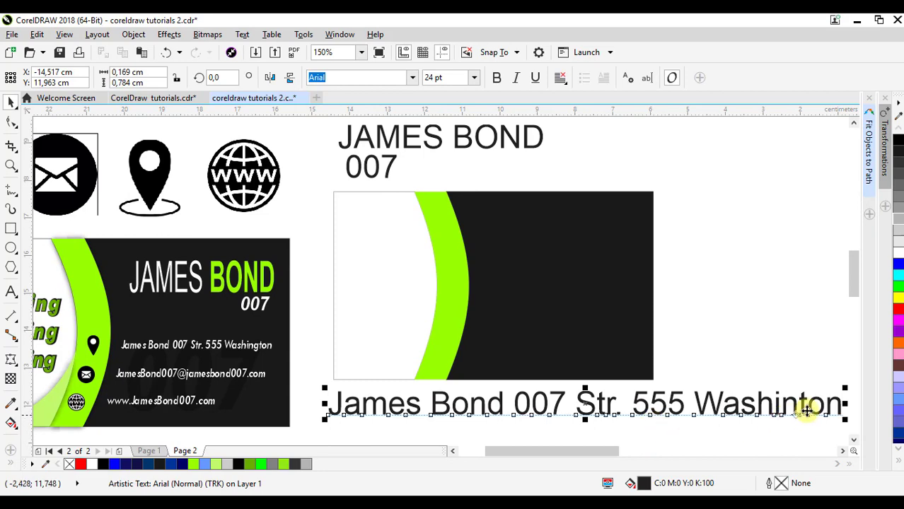
- Shrink the street address line to about 13,9 pt and place a copy directly below it
{"action": "left_click_drag", "start_coordinate": [845, 389], "coordinate": [620, 415]}
{"action": "left_click", "coordinate": [453, 451]}
{"action": "left_click", "coordinate": [453, 450]}
{"action": "right_click", "coordinate": [621, 406]}
- Edit the copied address line into the sample card's e-mail address
{"action": "double_click", "coordinate": [620, 414]}
{"action": "key", "text": "BackSpace"}
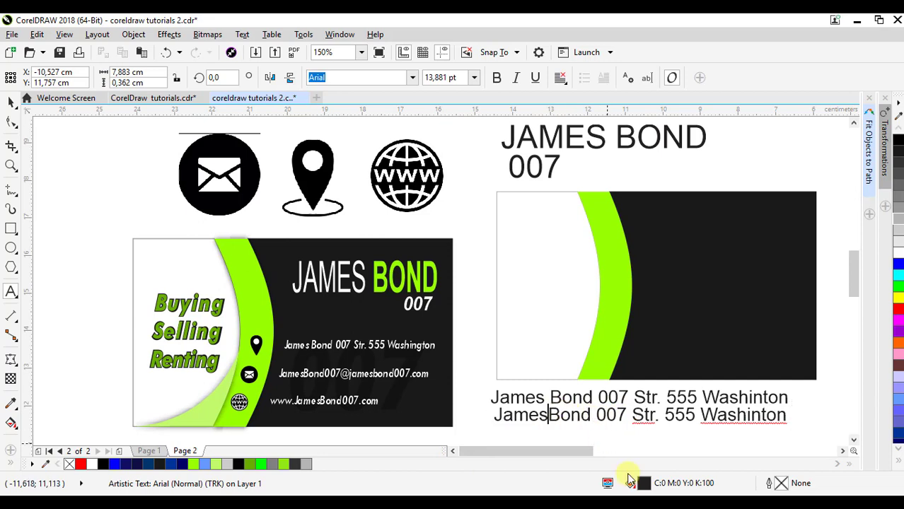
{"action": "key", "text": "Delete"}
{"action": "key", "text": "Right"}
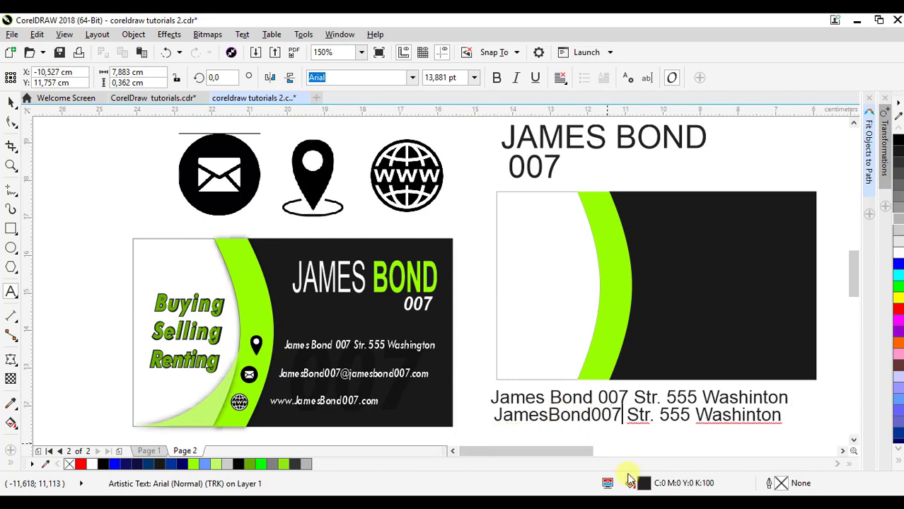
{"action": "type", "text": "@"}
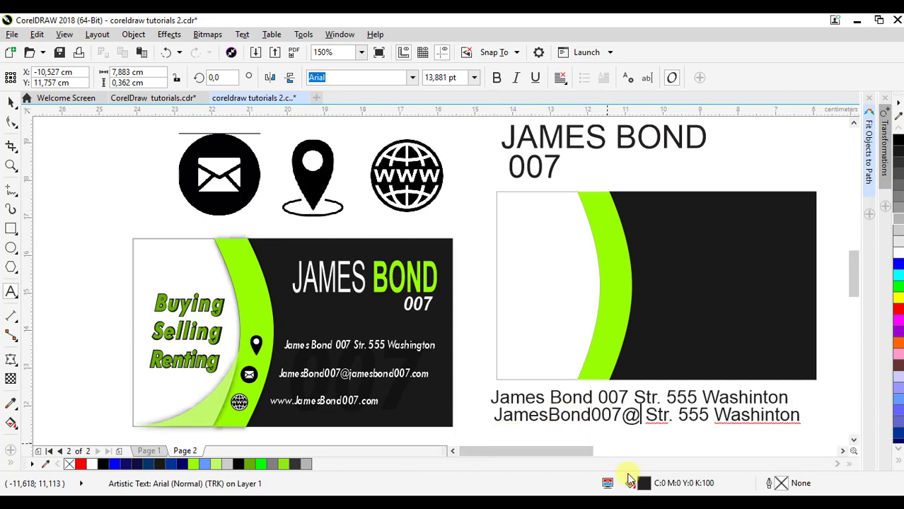
{"action": "key", "text": "shift+End"}
{"action": "type", "text": "jam"}
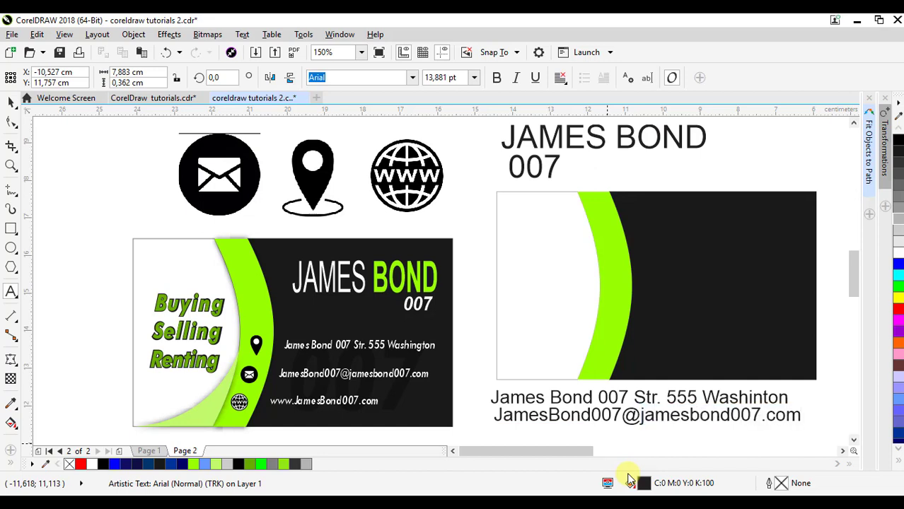
{"action": "key", "text": "ctrl+space"}
{"action": "left_click_drag", "start_coordinate": [859, 286], "coordinate": [856, 282]}
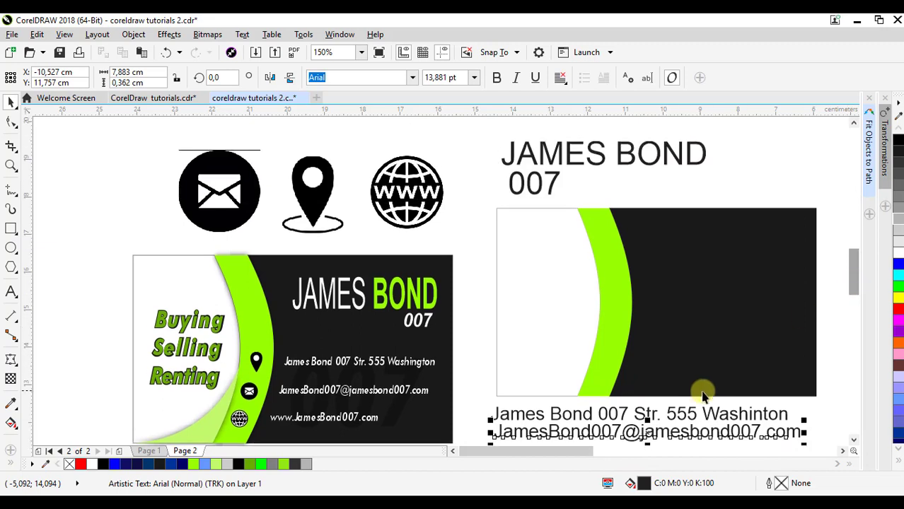
{"action": "left_click_drag", "start_coordinate": [693, 412], "coordinate": [788, 430]}
{"action": "left_click", "coordinate": [663, 432]}
{"action": "right_click", "coordinate": [650, 434]}
{"action": "key", "text": "F8"}
{"action": "key", "text": "Delete"}
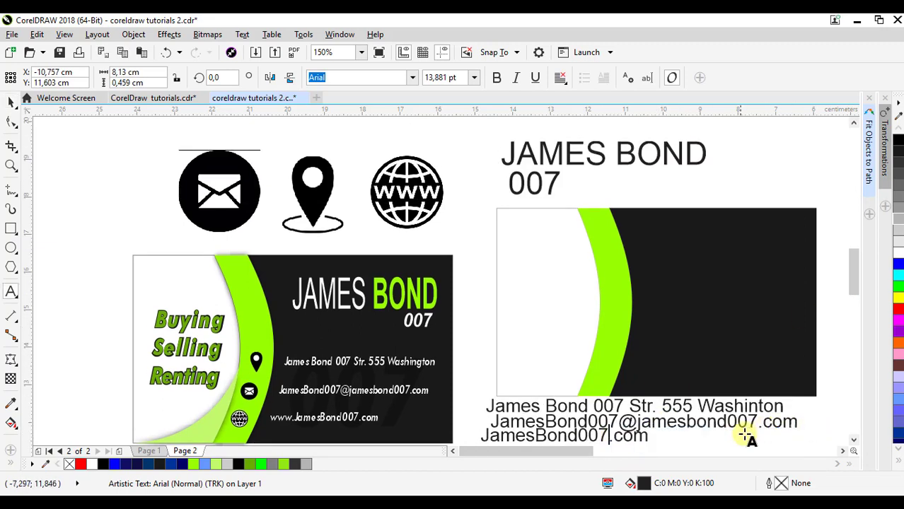
{"action": "left_click", "coordinate": [484, 434]}
{"action": "type", "text": "www."}
{"action": "key", "text": "ctrl+space"}
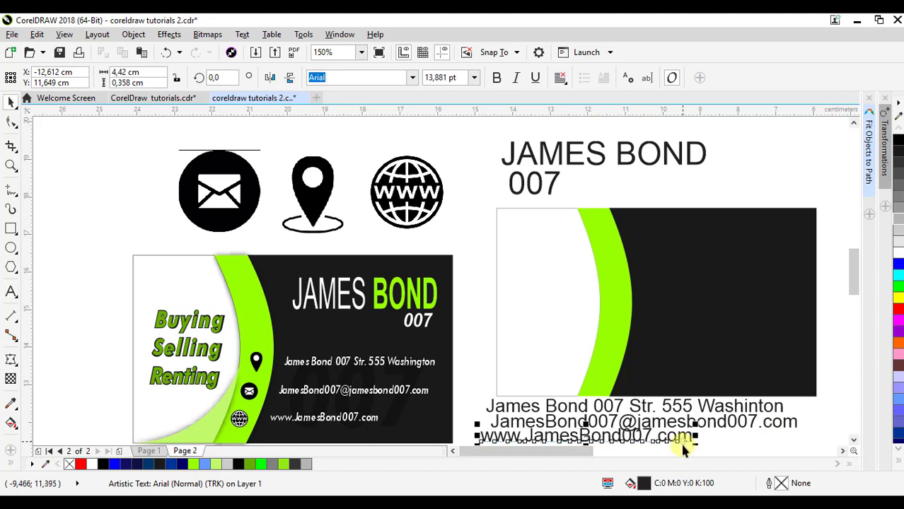
- Set the font of the three contact lines and the name text to Futura Bk BT
{"action": "left_click", "coordinate": [764, 422], "text": "shift"}
{"action": "left_click", "coordinate": [764, 406], "text": "shift"}
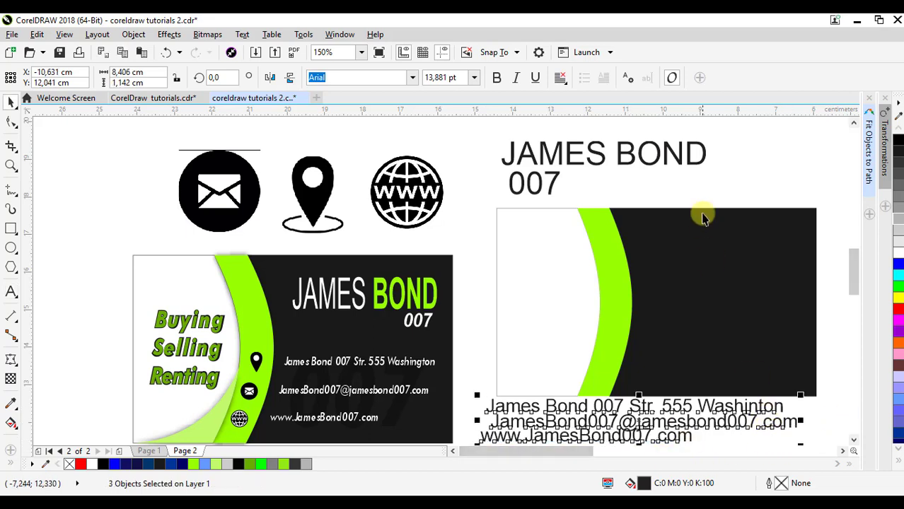
{"action": "left_click", "coordinate": [690, 161], "text": "shift"}
{"action": "left_click", "coordinate": [413, 78]}
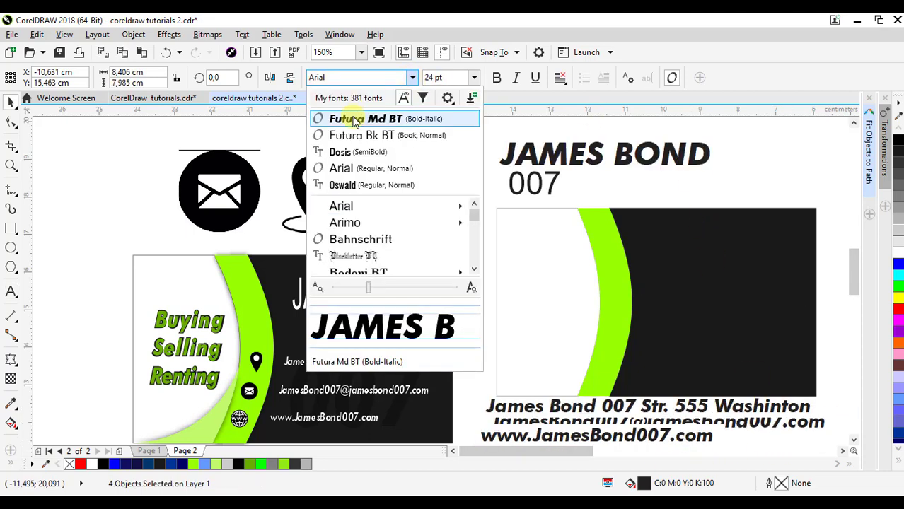
{"action": "left_click", "coordinate": [354, 122]}
{"action": "left_click", "coordinate": [413, 77]}
{"action": "left_click", "coordinate": [361, 134]}
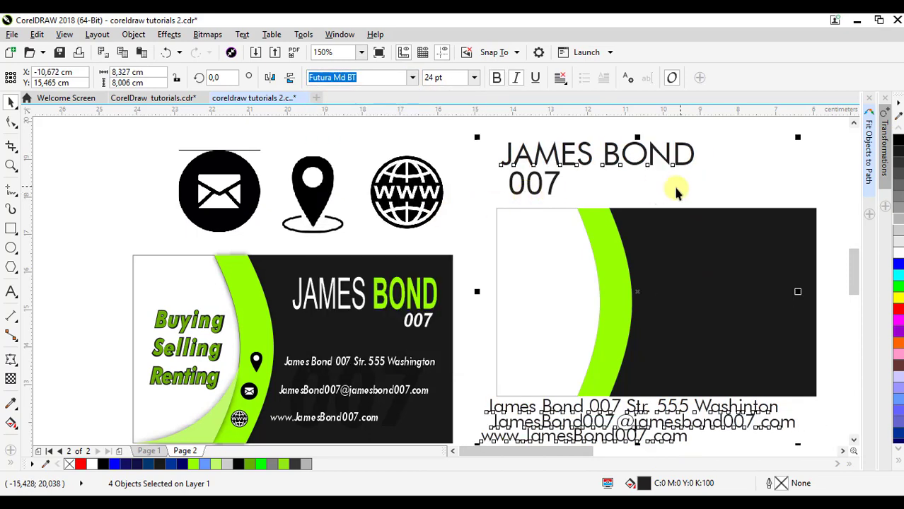
{"action": "left_click", "coordinate": [676, 189]}
- Set only the surname in the name text to Futura Md BT Bold-Italic
{"action": "double_click", "coordinate": [695, 156]}
{"action": "left_click_drag", "start_coordinate": [696, 156], "coordinate": [602, 155]}
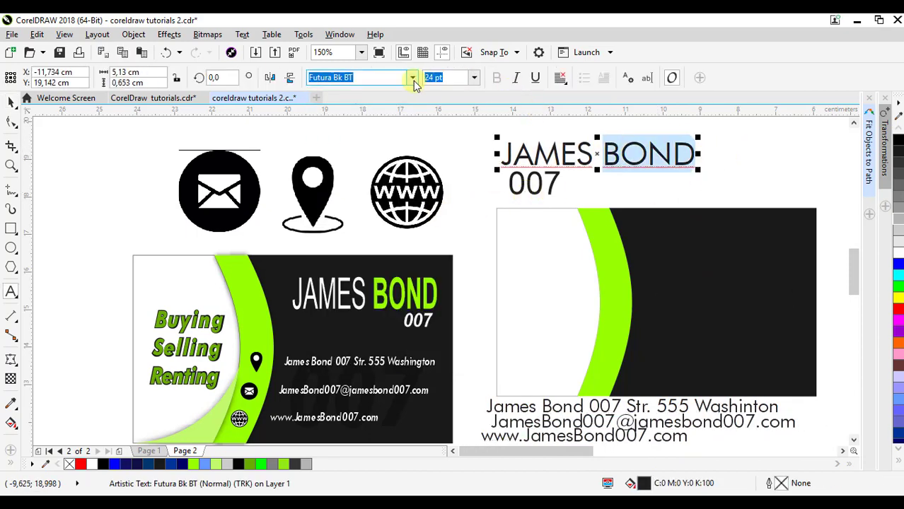
{"action": "left_click", "coordinate": [412, 78]}
{"action": "left_click", "coordinate": [362, 135]}
{"action": "left_click", "coordinate": [10, 101]}
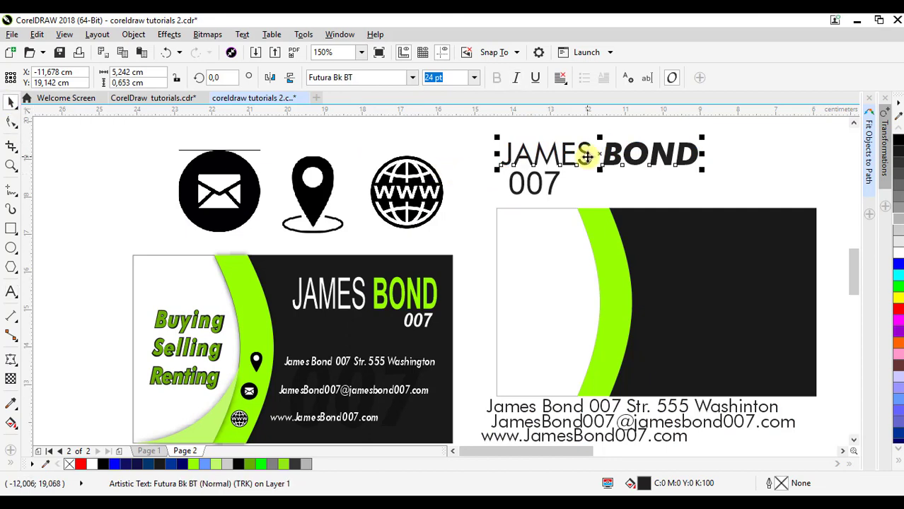
- Place the name text in italics on the card's dark section, narrowed to about 4,5 cm wide
{"action": "left_click_drag", "start_coordinate": [587, 156], "coordinate": [682, 242]}
{"action": "left_click", "coordinate": [516, 78]}
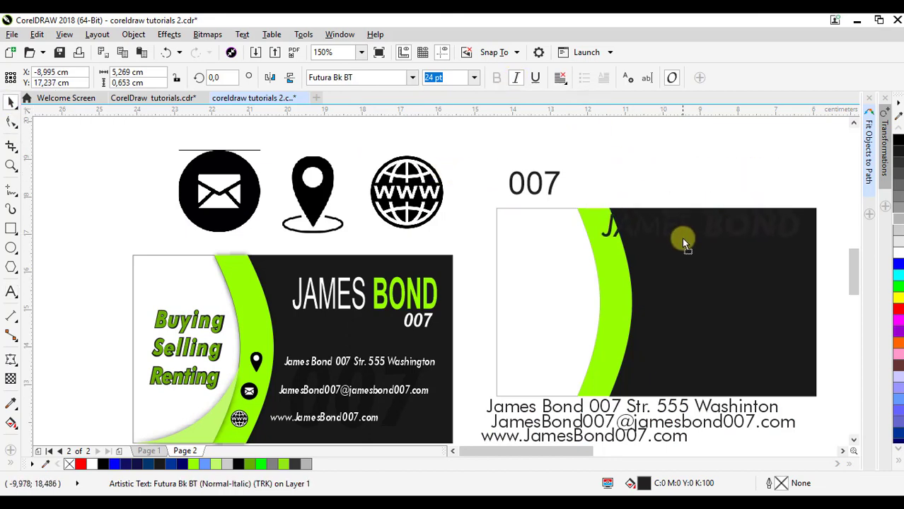
{"action": "left_click_drag", "start_coordinate": [840, 282], "coordinate": [811, 264]}
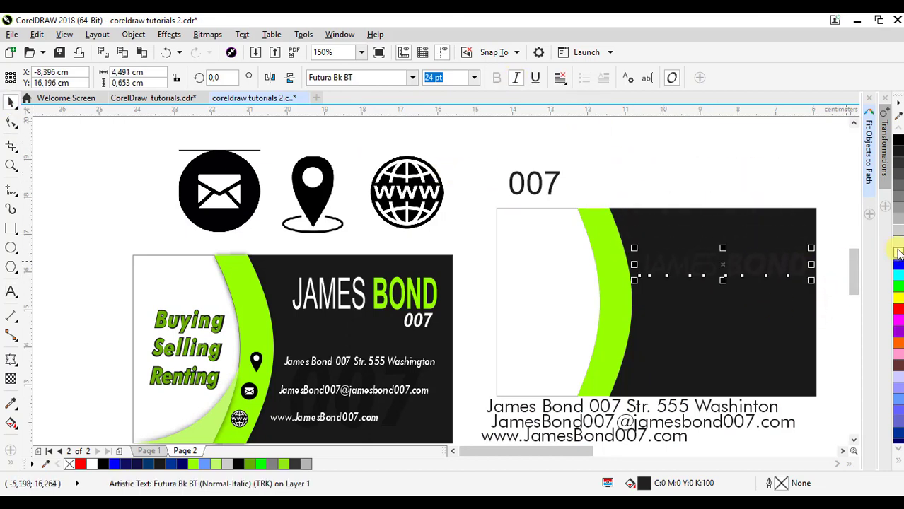
- Colour the name text white with the surname in light green (#92EB15)
{"action": "double_click", "coordinate": [750, 268]}
{"action": "left_click_drag", "start_coordinate": [729, 274], "coordinate": [832, 276]}
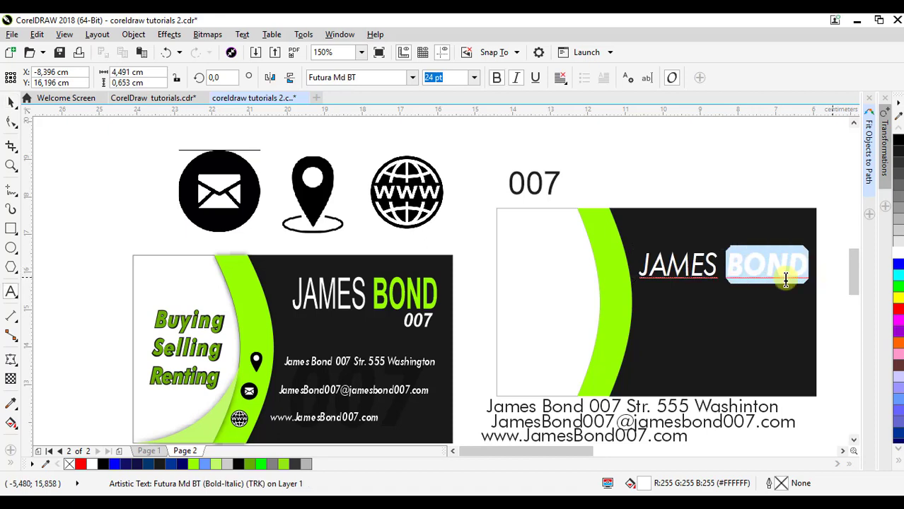
{"action": "left_click", "coordinate": [284, 465]}
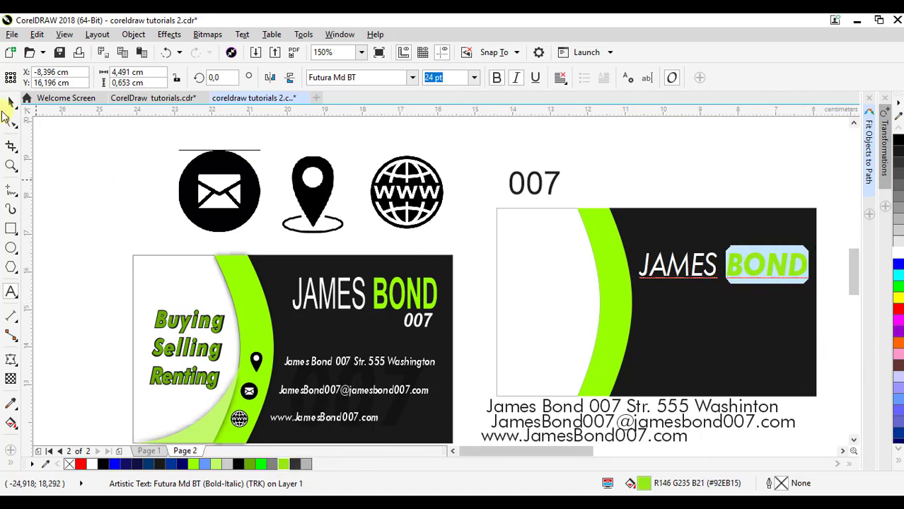
{"action": "left_click", "coordinate": [11, 103]}
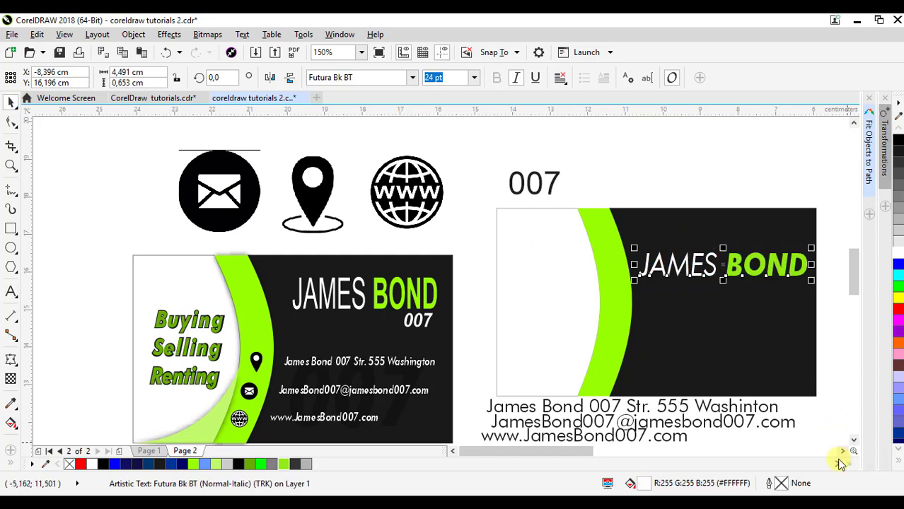
- Move the name text up on the dark section and resize it to about 4,23 × 0,82 cm
{"action": "left_click_drag", "start_coordinate": [589, 452], "coordinate": [598, 453]}
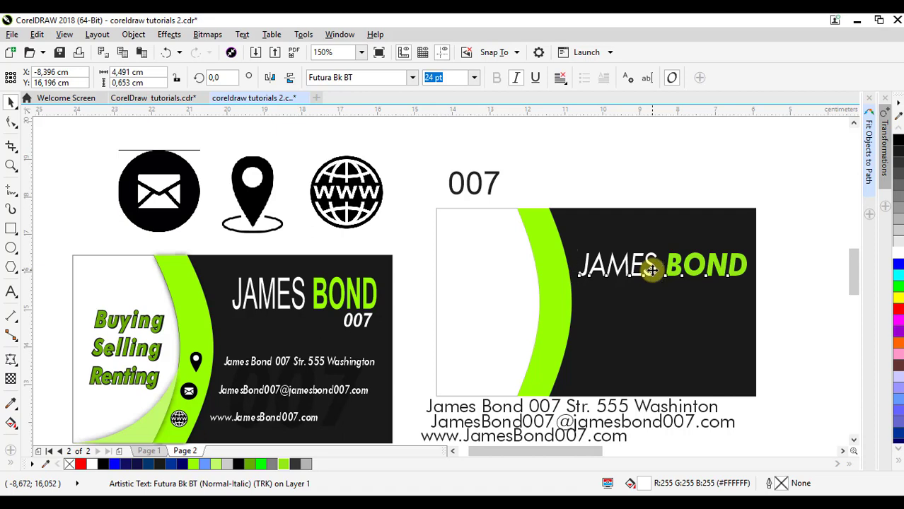
{"action": "left_click_drag", "start_coordinate": [652, 271], "coordinate": [652, 257]}
{"action": "left_click_drag", "start_coordinate": [572, 250], "coordinate": [588, 248]}
{"action": "left_click_drag", "start_coordinate": [666, 241], "coordinate": [663, 231]}
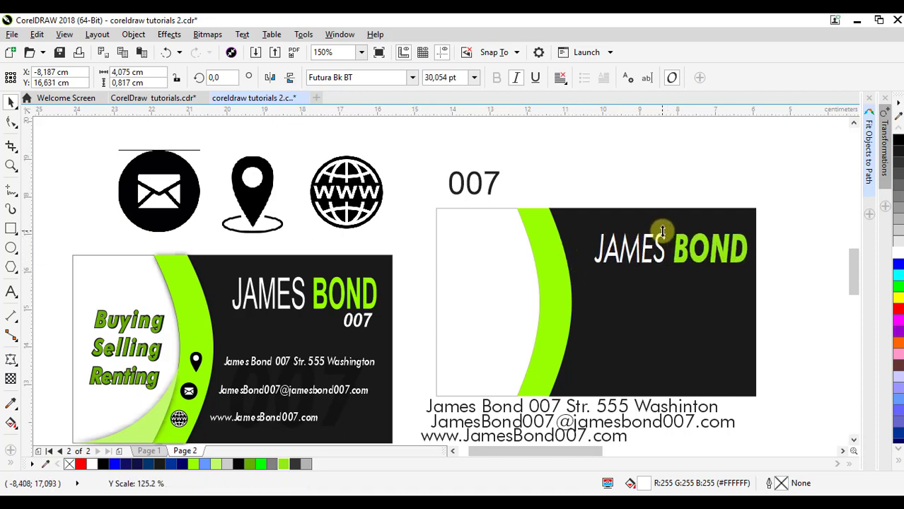
{"action": "left_click_drag", "start_coordinate": [589, 249], "coordinate": [582, 250]}
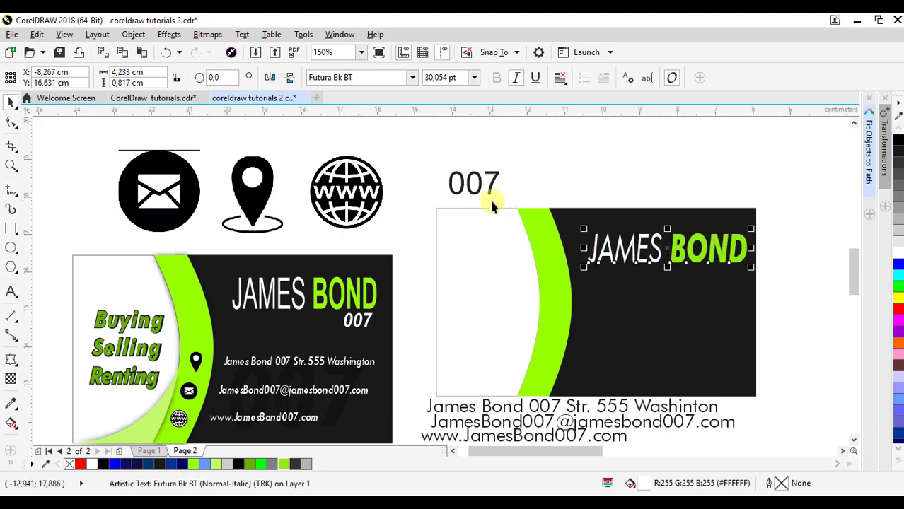
- Copy the 007 text onto the card beneath the surname at about 19,5 pt, in white italics
{"action": "left_click_drag", "start_coordinate": [490, 197], "coordinate": [702, 293]}
{"action": "right_click", "coordinate": [736, 294]}
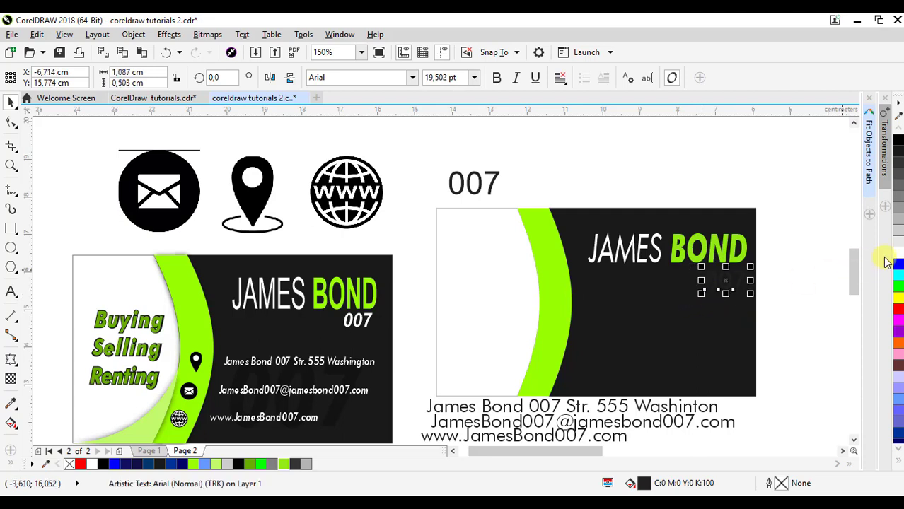
{"action": "left_click", "coordinate": [899, 257]}
{"action": "left_click", "coordinate": [515, 78]}
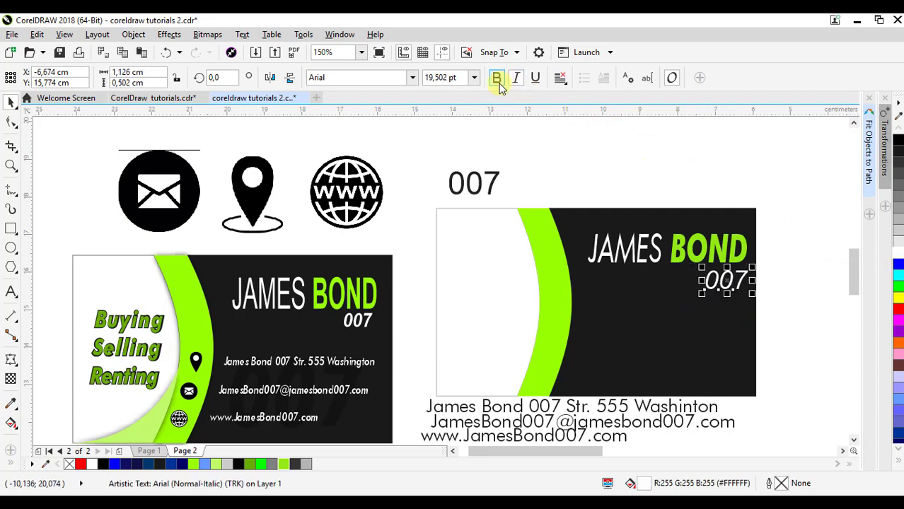
{"action": "left_click_drag", "start_coordinate": [724, 278], "coordinate": [720, 278]}
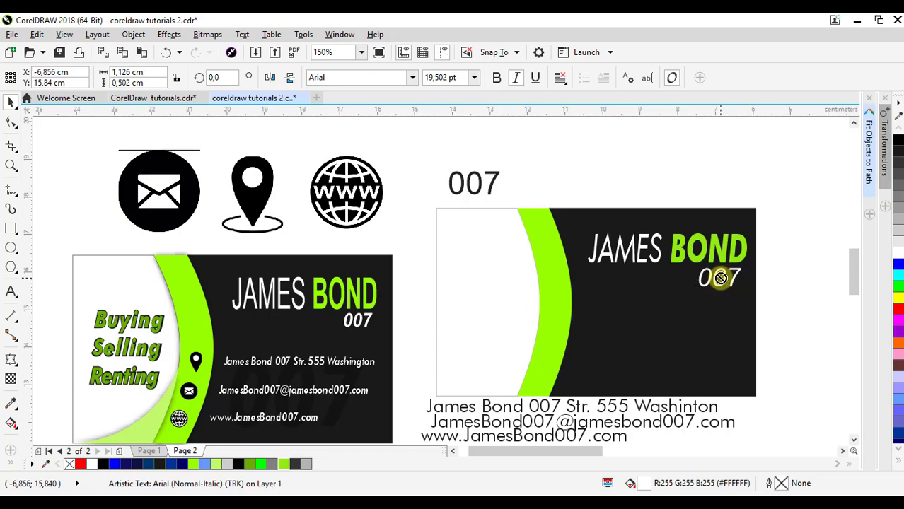
{"action": "left_click", "coordinate": [773, 287]}
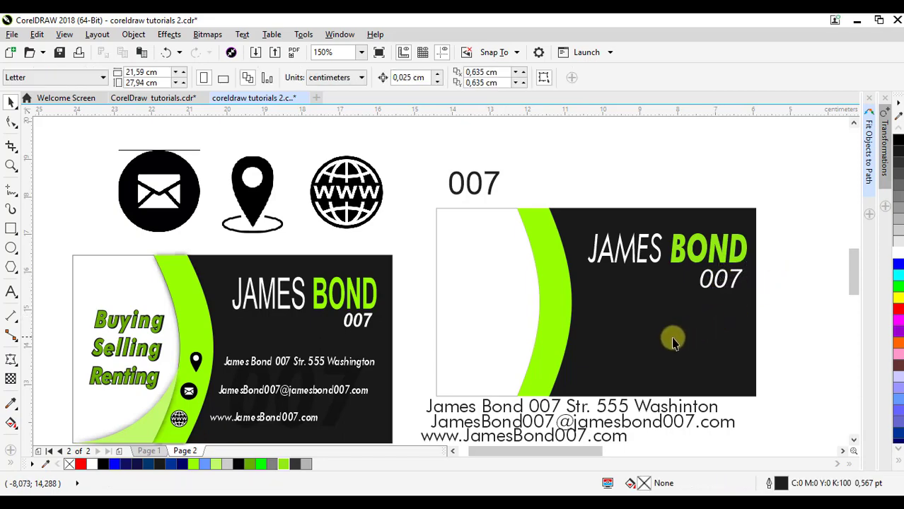
- Trace the globe bitmap into vector shapes with a Logo outline trace, keeping the default trace settings
{"action": "left_click", "coordinate": [346, 191]}
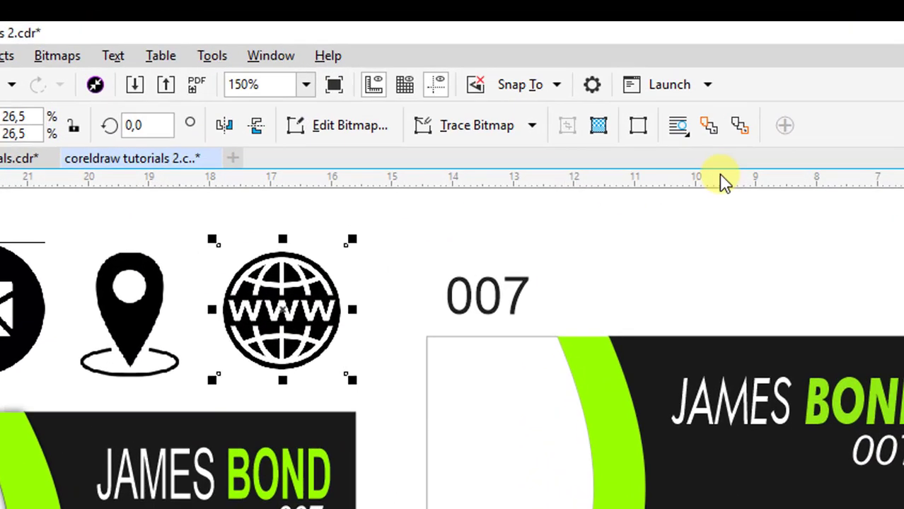
{"action": "left_click", "coordinate": [524, 137]}
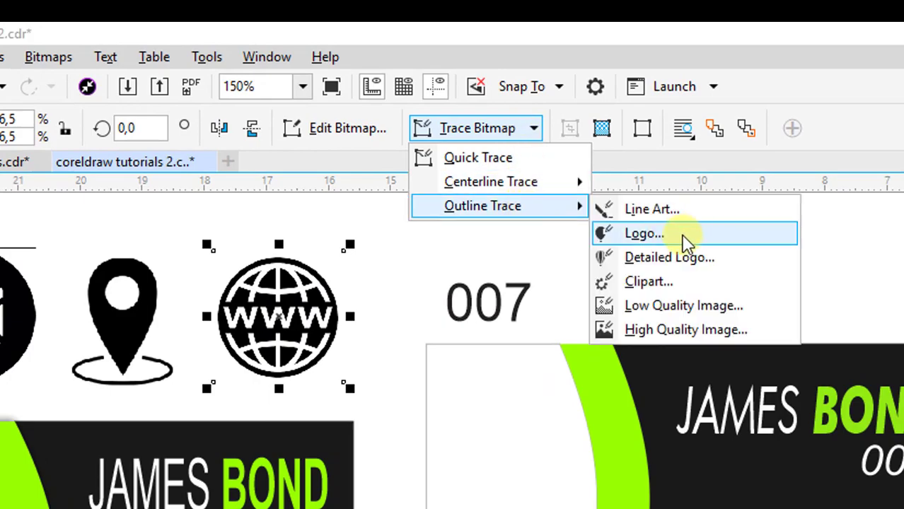
{"action": "left_click", "coordinate": [622, 230]}
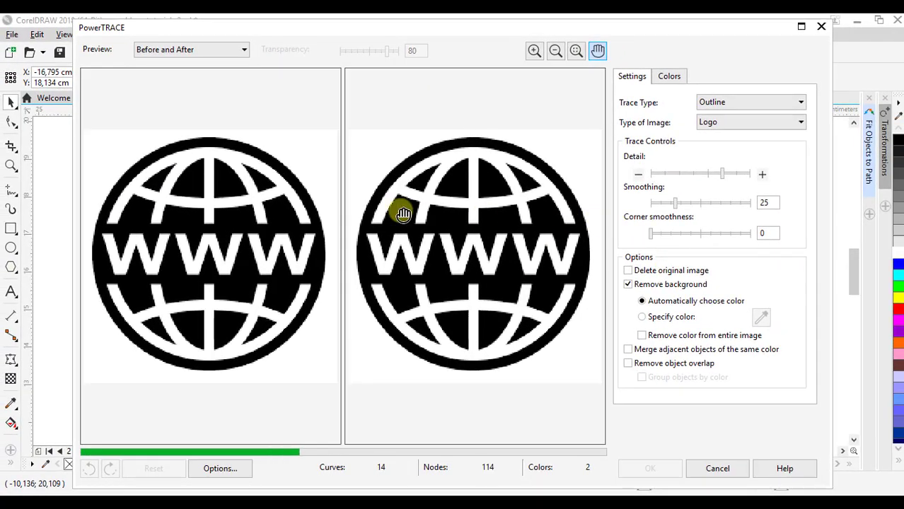
{"action": "left_click", "coordinate": [650, 468]}
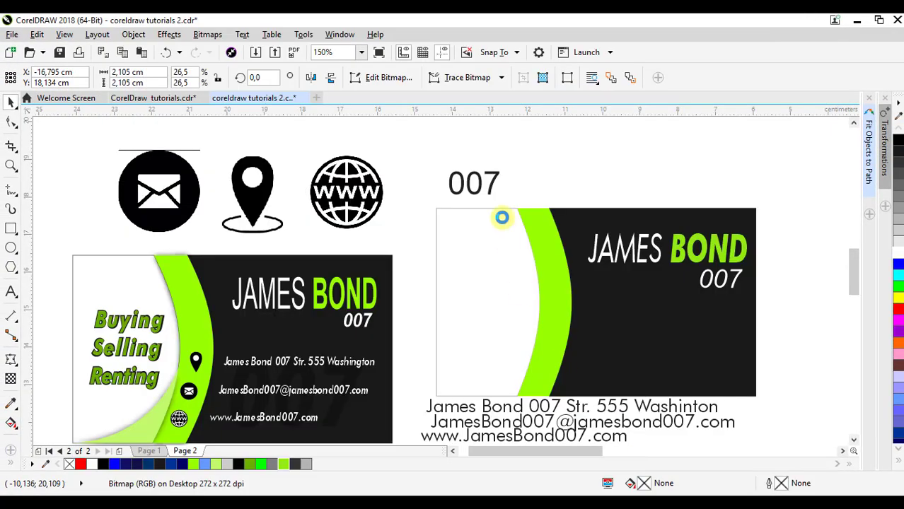
- Place the traced globe on the card's white section at about 1,14 cm wide and delete the original globe bitmap
{"action": "left_click", "coordinate": [568, 157]}
{"action": "left_click_drag", "start_coordinate": [373, 203], "coordinate": [583, 185]}
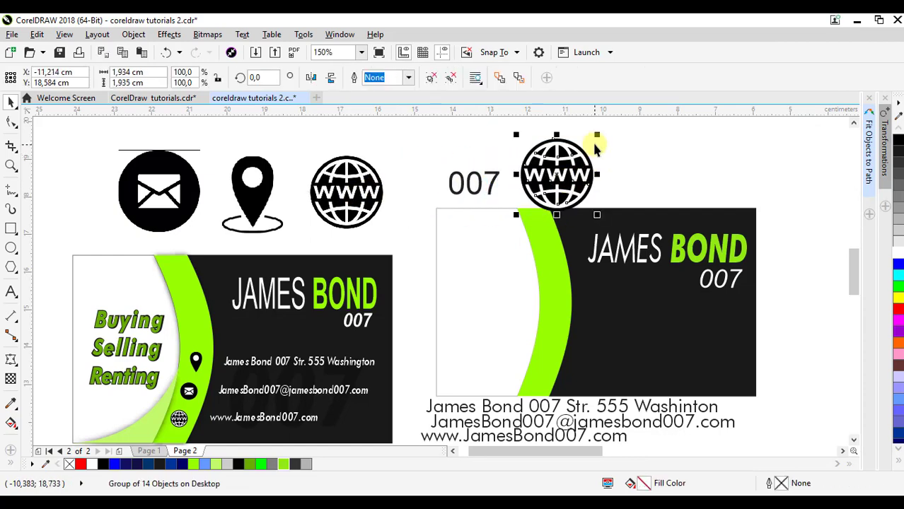
{"action": "left_click_drag", "start_coordinate": [596, 138], "coordinate": [469, 299]}
{"action": "left_click", "coordinate": [354, 196]}
{"action": "right_click", "coordinate": [357, 193]}
{"action": "left_click", "coordinate": [393, 293]}
- Trace the location pin bitmap with a Logo outline trace, keeping the default trace settings
{"action": "left_click_drag", "start_coordinate": [316, 224], "coordinate": [316, 225]}
{"action": "left_click", "coordinate": [471, 94]}
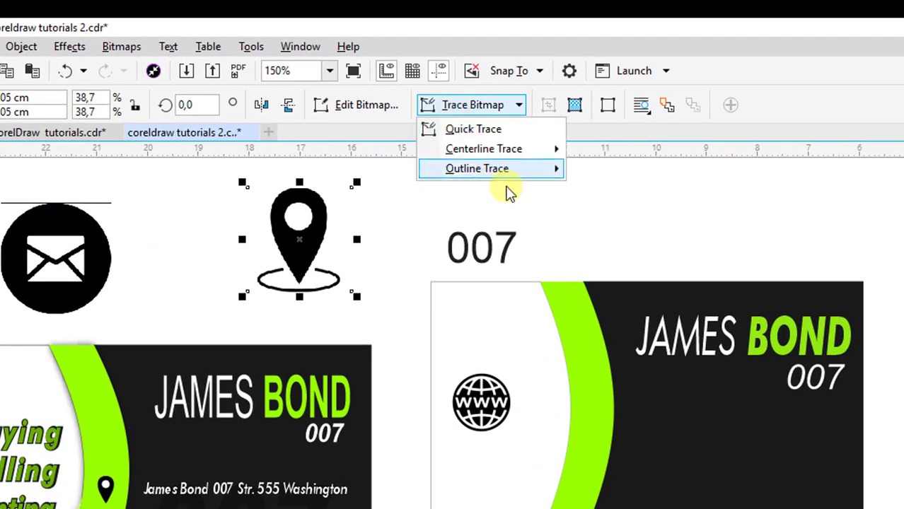
{"action": "mouse_move", "coordinate": [532, 151]}
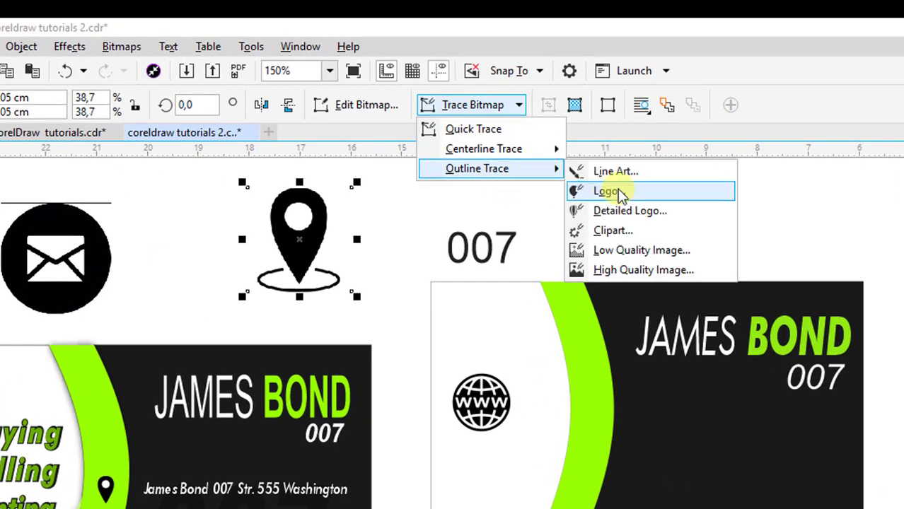
{"action": "left_click", "coordinate": [620, 193]}
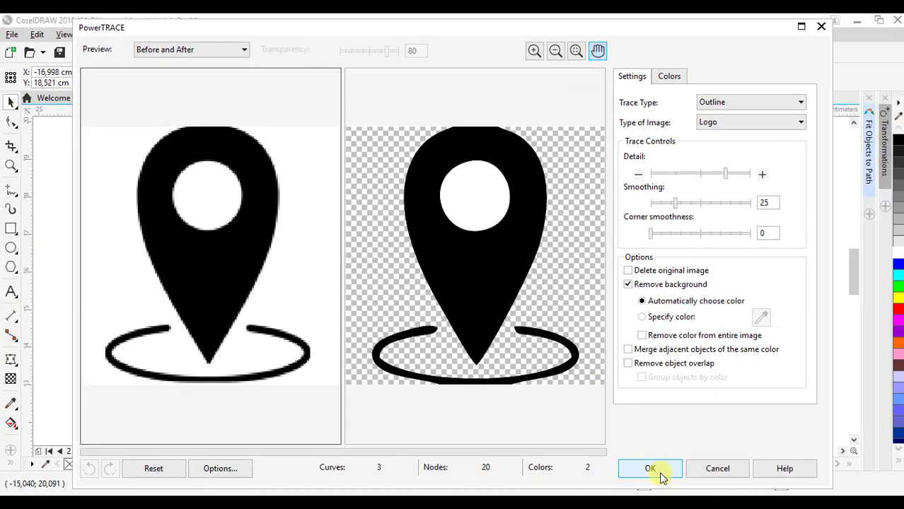
{"action": "left_click", "coordinate": [660, 492]}
- Move the traced location pin aside and delete the original pin bitmap
{"action": "left_click_drag", "start_coordinate": [342, 176], "coordinate": [388, 177]}
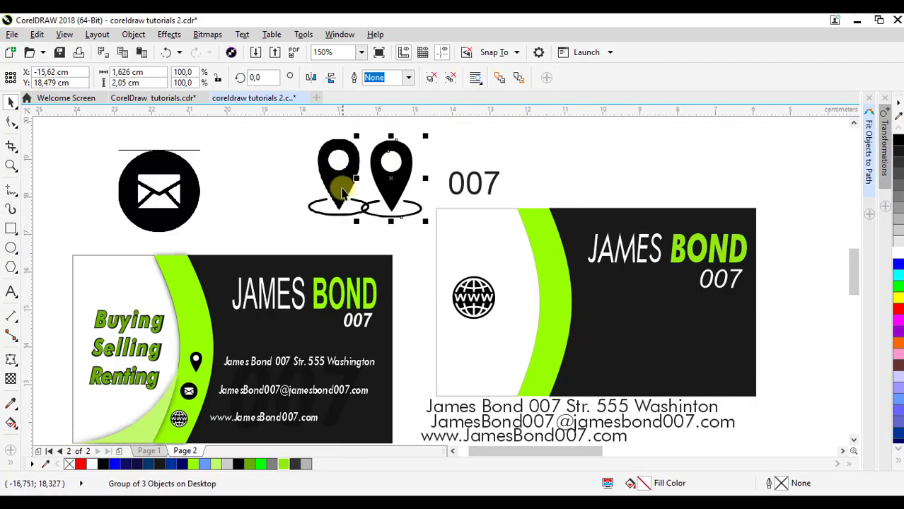
{"action": "left_click", "coordinate": [338, 188]}
{"action": "right_click", "coordinate": [338, 188]}
{"action": "left_click", "coordinate": [388, 296]}
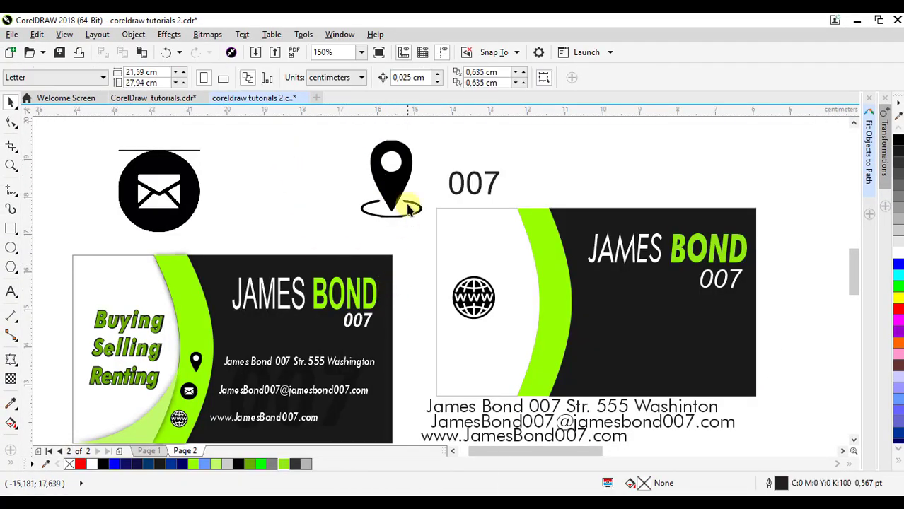
- Ungroup the traced location pin and delete the ring around its tip
{"action": "left_click", "coordinate": [381, 177]}
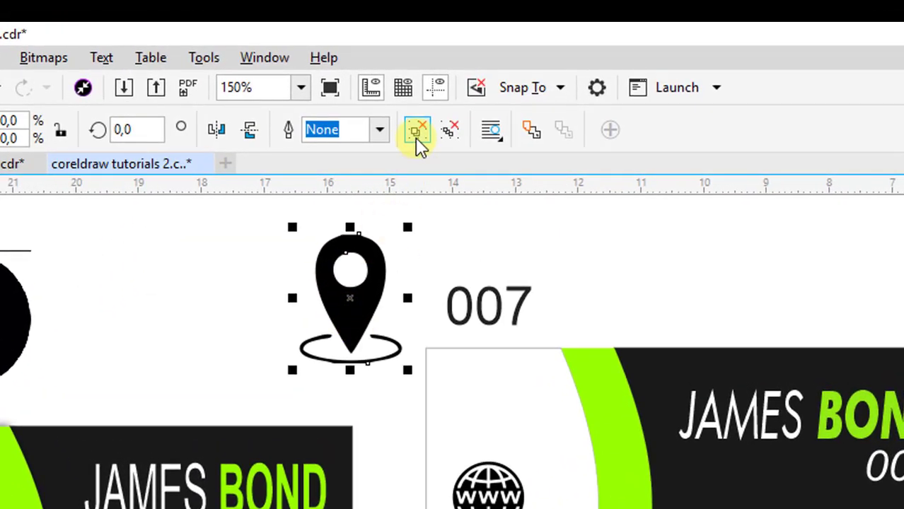
{"action": "left_click", "coordinate": [417, 129]}
{"action": "left_click", "coordinate": [256, 293]}
{"action": "left_click", "coordinate": [308, 358]}
{"action": "right_click", "coordinate": [307, 355]}
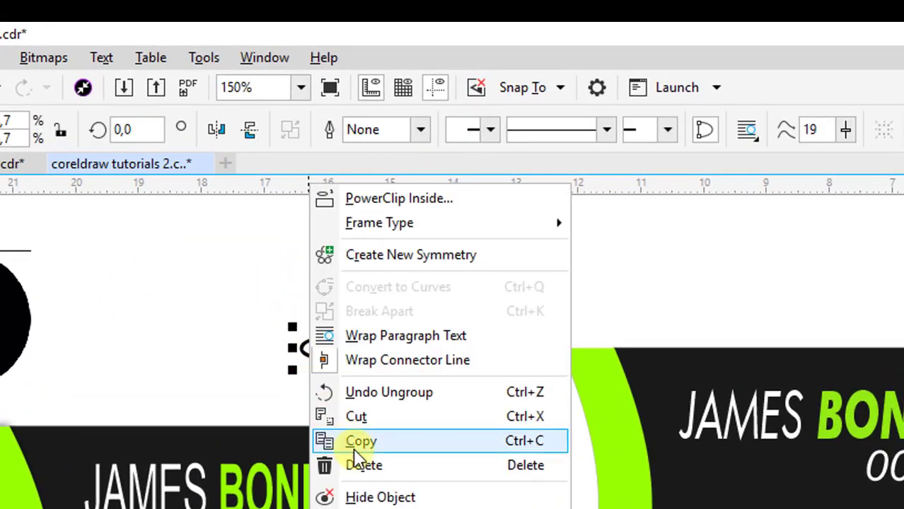
{"action": "left_click", "coordinate": [361, 464]}
- Group the remaining pin shapes and place them on the card's white section at about 0,68 × 1,16 cm
{"action": "left_click_drag", "start_coordinate": [290, 218], "coordinate": [386, 364]}
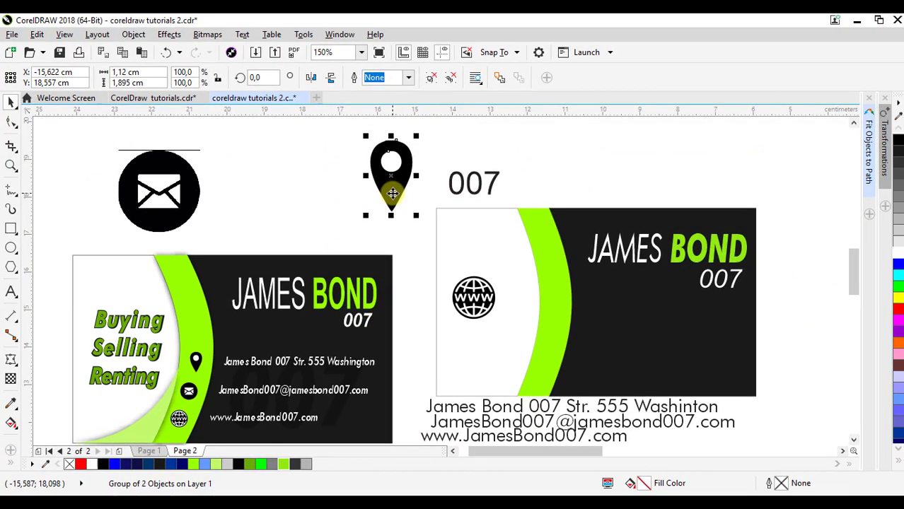
{"action": "left_click_drag", "start_coordinate": [373, 247], "coordinate": [460, 328]}
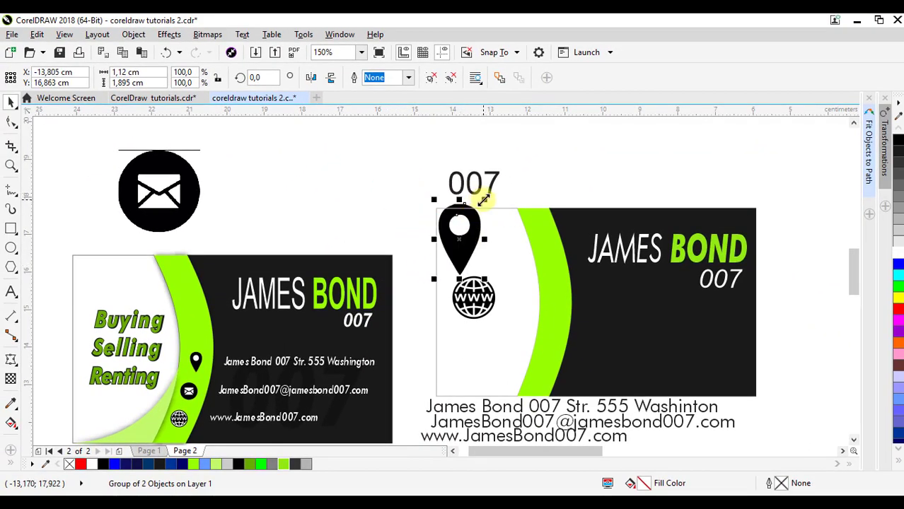
{"action": "left_click_drag", "start_coordinate": [484, 200], "coordinate": [494, 252]}
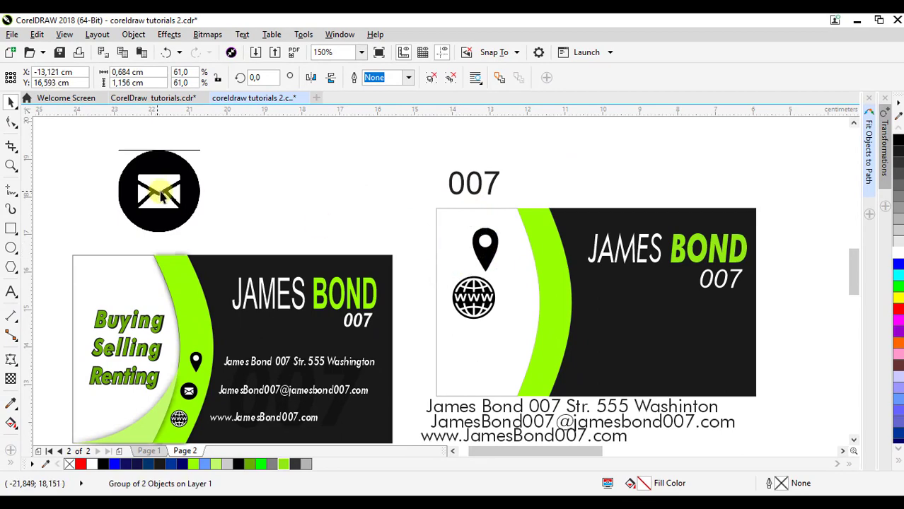
- Trace the envelope bitmap with a Logo outline trace, keeping the default trace settings
{"action": "left_click_drag", "start_coordinate": [162, 198], "coordinate": [317, 201]}
{"action": "left_click", "coordinate": [483, 83]}
{"action": "mouse_move", "coordinate": [474, 126]}
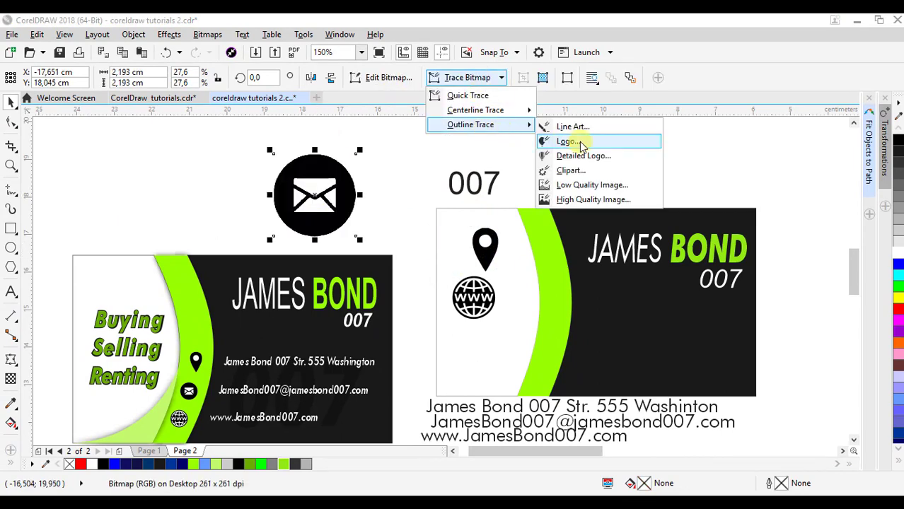
{"action": "left_click", "coordinate": [580, 142]}
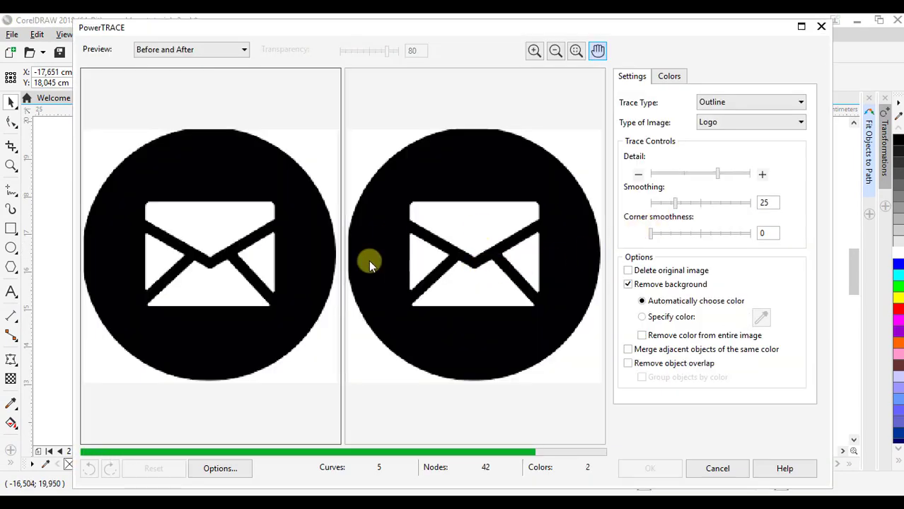
{"action": "left_click", "coordinate": [647, 471]}
- Delete the original envelope bitmap and place the traced envelope on the card's green band at about 0,52 cm wide
{"action": "left_click", "coordinate": [382, 176]}
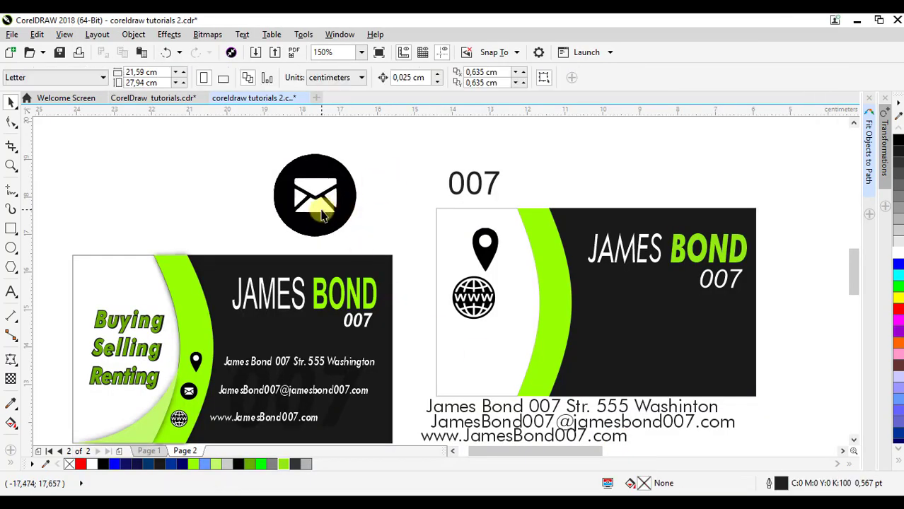
{"action": "left_click_drag", "start_coordinate": [321, 209], "coordinate": [402, 183]}
{"action": "left_click", "coordinate": [316, 213]}
{"action": "right_click", "coordinate": [316, 205]}
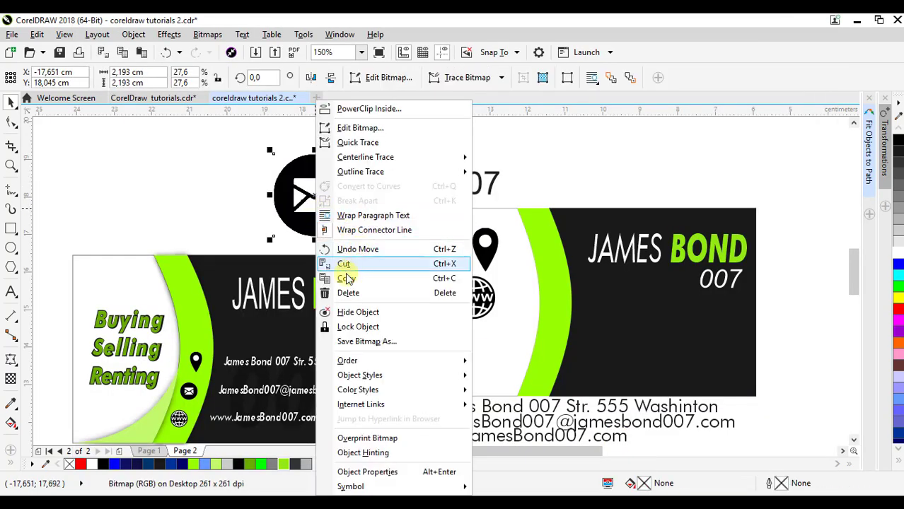
{"action": "left_click", "coordinate": [343, 291]}
{"action": "left_click", "coordinate": [428, 182]}
{"action": "mouse_move", "coordinate": [444, 126]}
{"action": "left_mouse_down"}
{"action": "mouse_move", "coordinate": [365, 194]}
{"action": "mouse_move", "coordinate": [466, 324]}
{"action": "mouse_move", "coordinate": [557, 339]}
{"action": "mouse_move", "coordinate": [539, 346]}
{"action": "left_mouse_up"}
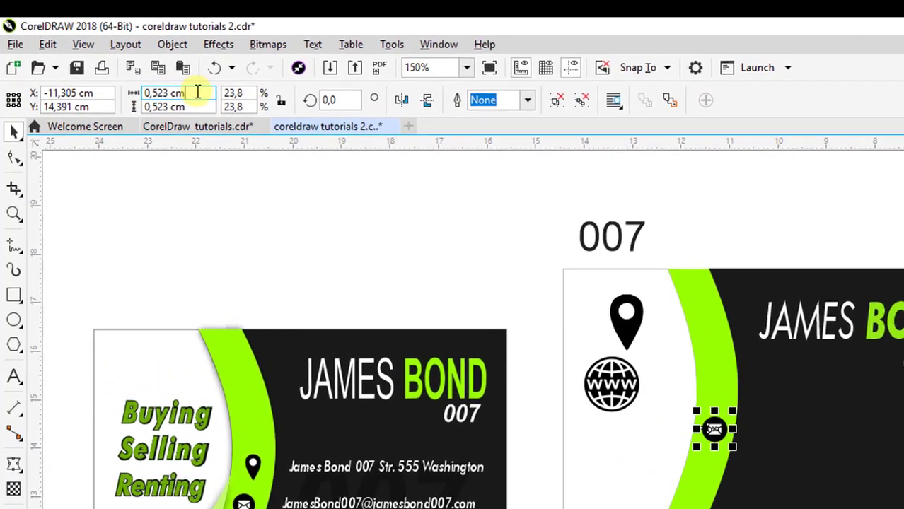
- Try a size of 0,6 × 0,6 cm for the envelope icon
{"action": "left_click_drag", "start_coordinate": [152, 71], "coordinate": [55, 74]}
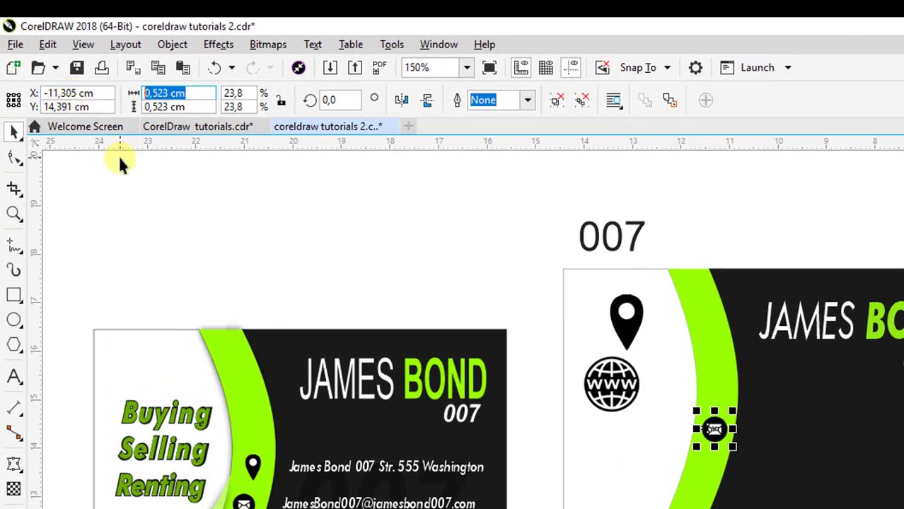
{"action": "type", "text": "0,6"}
{"action": "key", "text": "Tab"}
{"action": "type", "text": "0,6"}
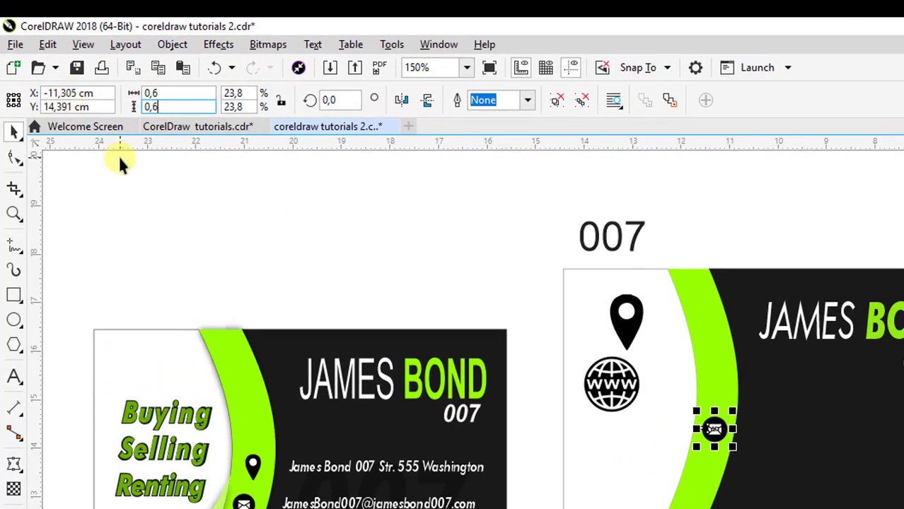
{"action": "key", "text": "Return"}
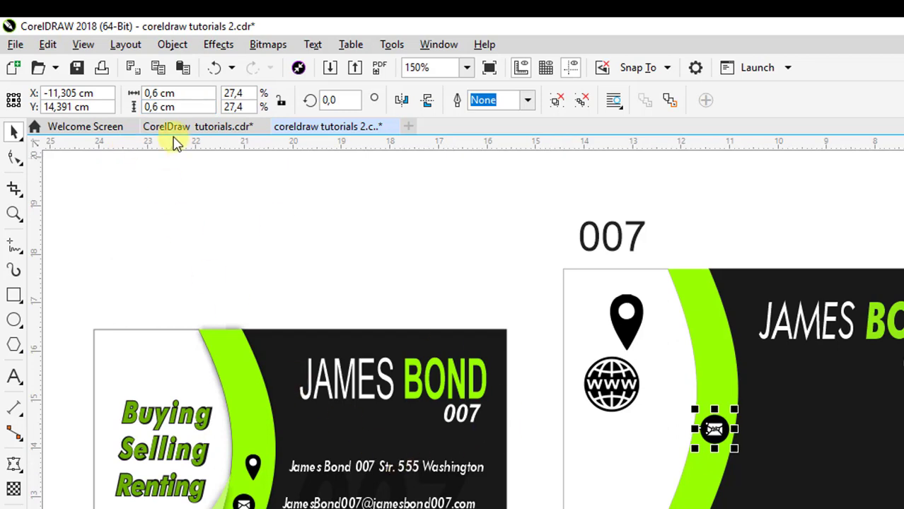
- Set the envelope icon's width and height to 0,5 cm
{"action": "left_click", "coordinate": [188, 92]}
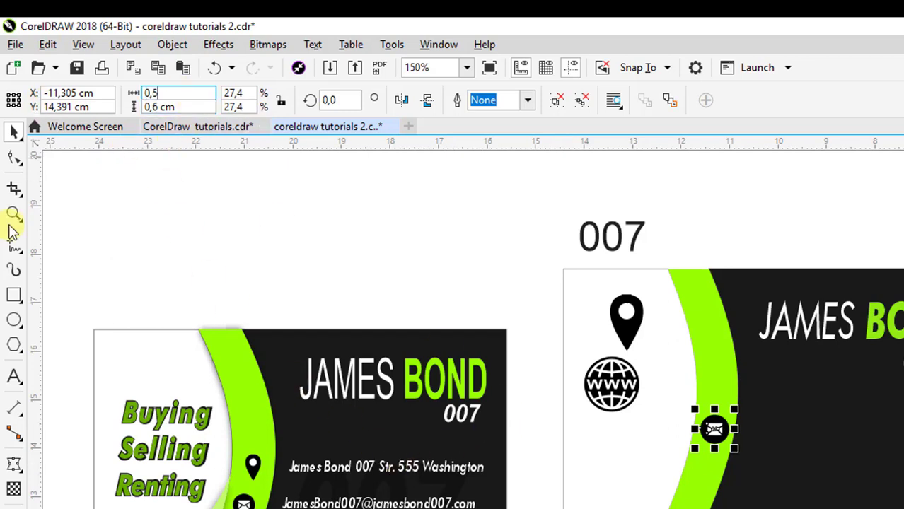
{"action": "key", "text": "Tab"}
{"action": "type", "text": "0,5"}
{"action": "key", "text": "Return"}
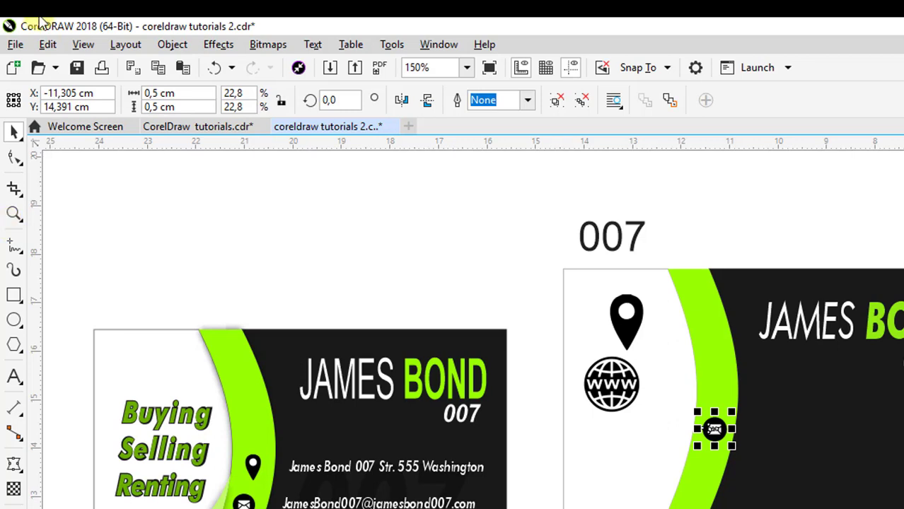
- Resize the globe icon to 0,5 × 0,5 cm and place it on the green band below the envelope
{"action": "left_click", "coordinate": [605, 401]}
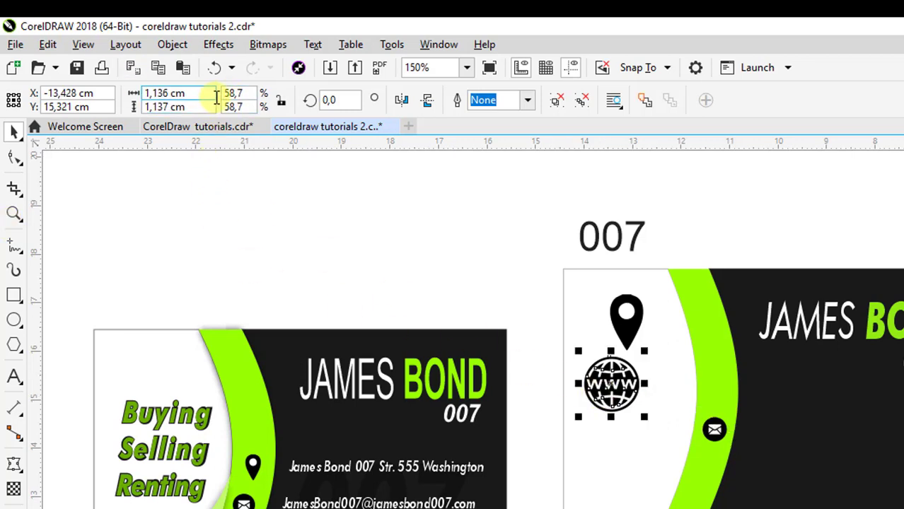
{"action": "left_click", "coordinate": [213, 93]}
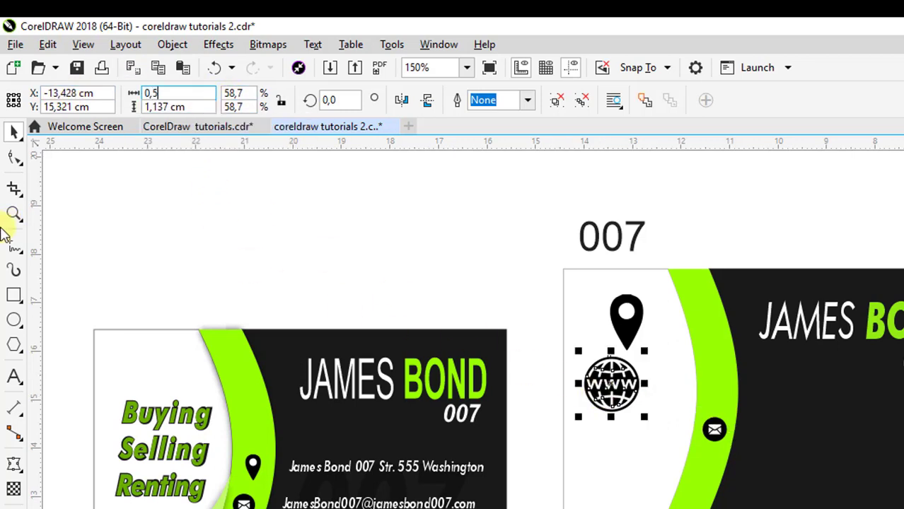
{"action": "key", "text": "Tab"}
{"action": "type", "text": "0"}
{"action": "key", "text": "Return"}
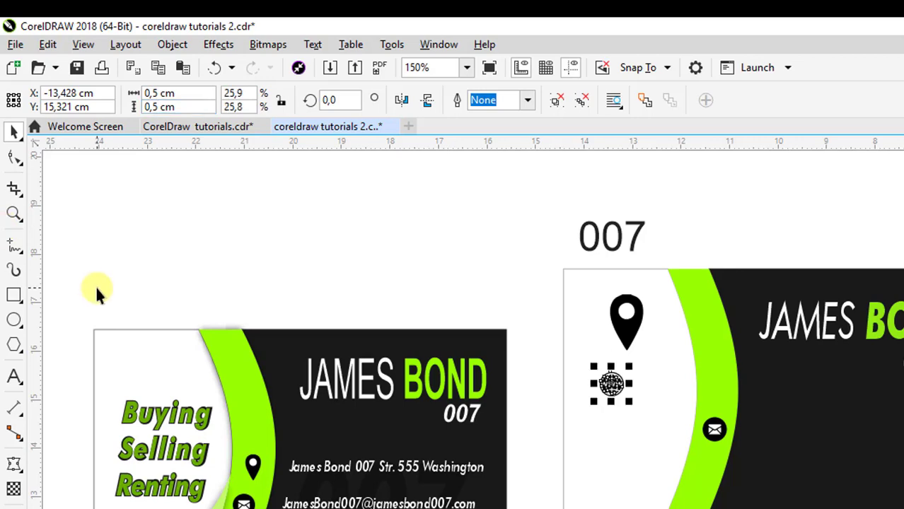
{"action": "left_click_drag", "start_coordinate": [604, 416], "coordinate": [708, 482]}
- Set the location pin's height to 0,5 cm with locked proportions and place it on the green band above the envelope
{"action": "left_click", "coordinate": [626, 336]}
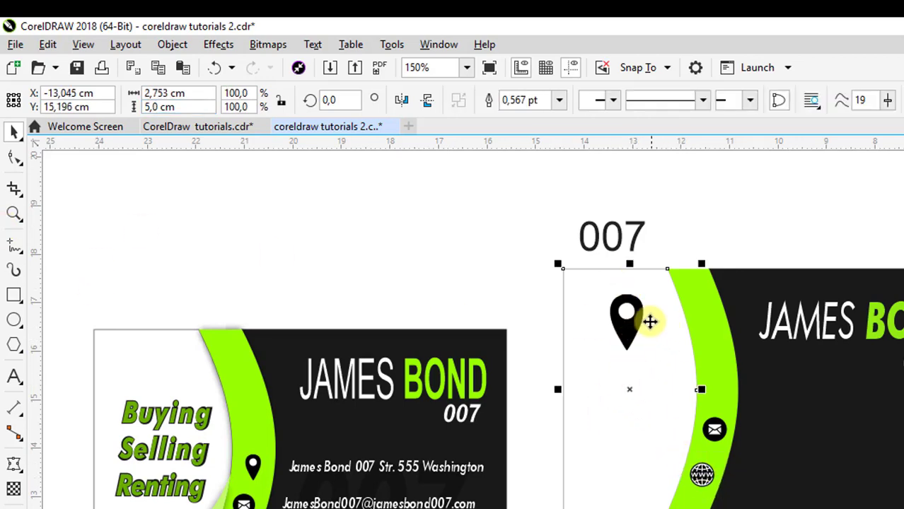
{"action": "left_click", "coordinate": [284, 103]}
{"action": "left_click_drag", "start_coordinate": [196, 107], "coordinate": [89, 111]}
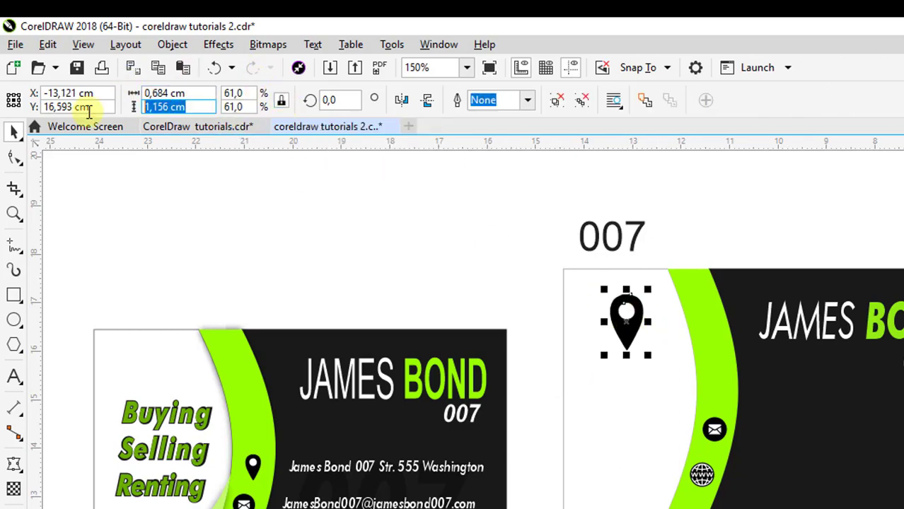
{"action": "type", "text": "0,5"}
{"action": "key", "text": "Return"}
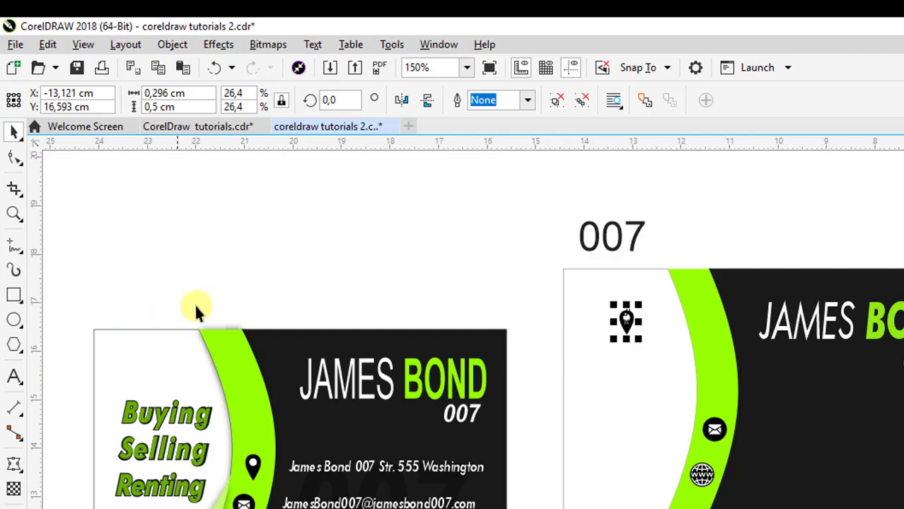
{"action": "left_click_drag", "start_coordinate": [630, 319], "coordinate": [716, 390]}
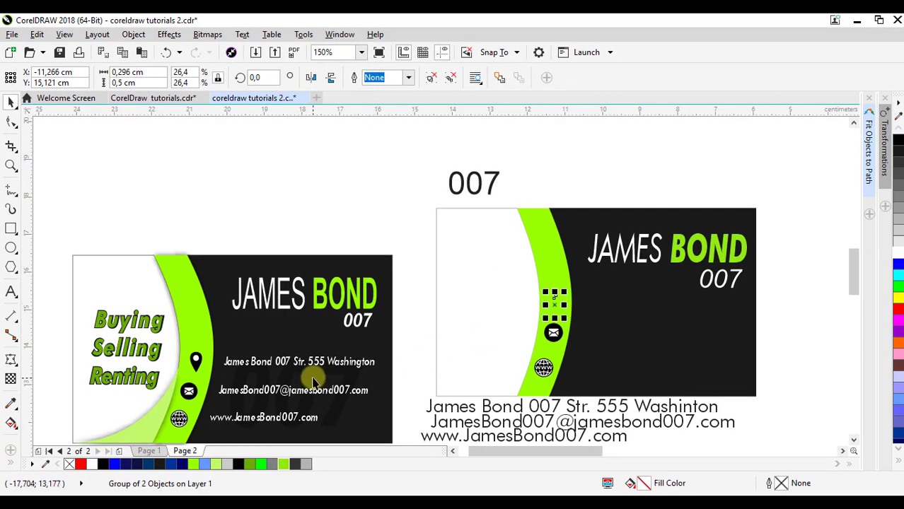
- Place the spare 007 text on the card's lower dark section, filled black and enlarged to about 3,23 × 1,49 cm
{"action": "left_click", "coordinate": [304, 380]}
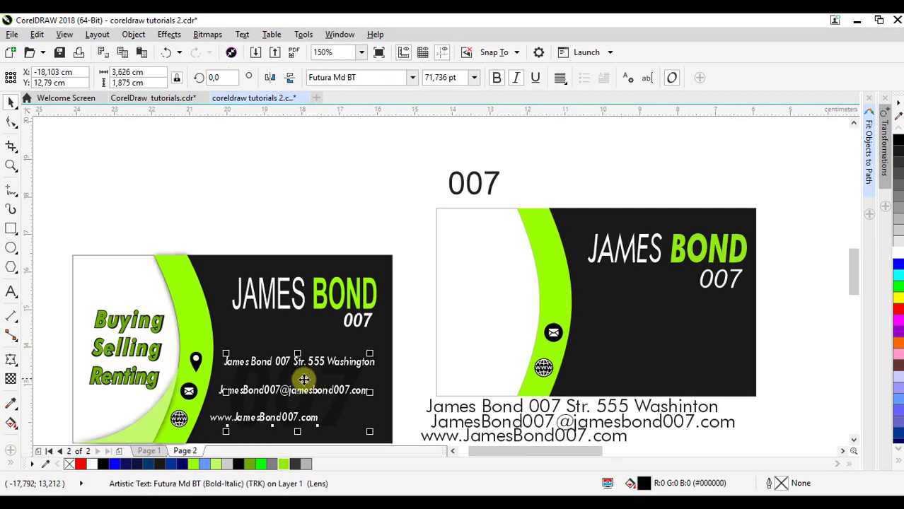
{"action": "left_click_drag", "start_coordinate": [492, 192], "coordinate": [726, 307]}
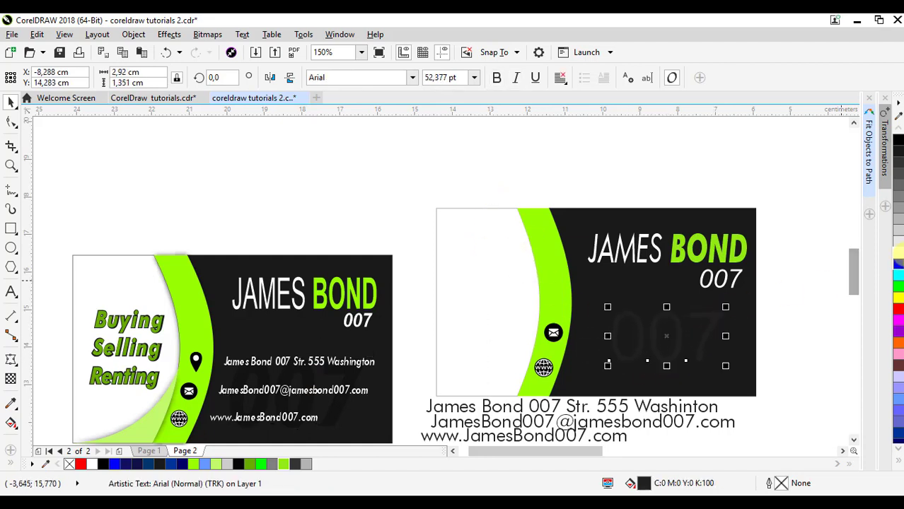
{"action": "left_click", "coordinate": [899, 141]}
{"action": "left_click_drag", "start_coordinate": [726, 367], "coordinate": [736, 371]}
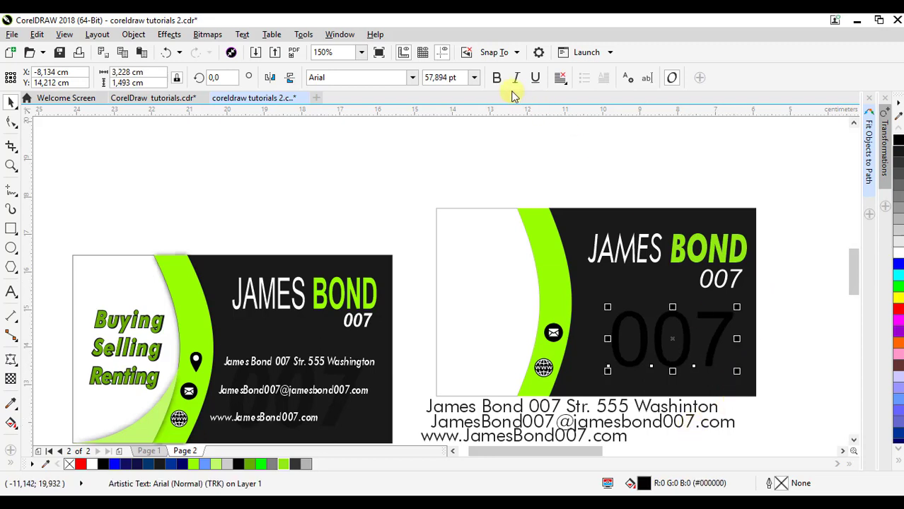
- Make the large black 007 text bold italic and shift it slightly left on the card's lower dark section
{"action": "left_click", "coordinate": [517, 78]}
{"action": "left_click", "coordinate": [498, 78]}
{"action": "left_click_drag", "start_coordinate": [685, 345], "coordinate": [670, 348]}
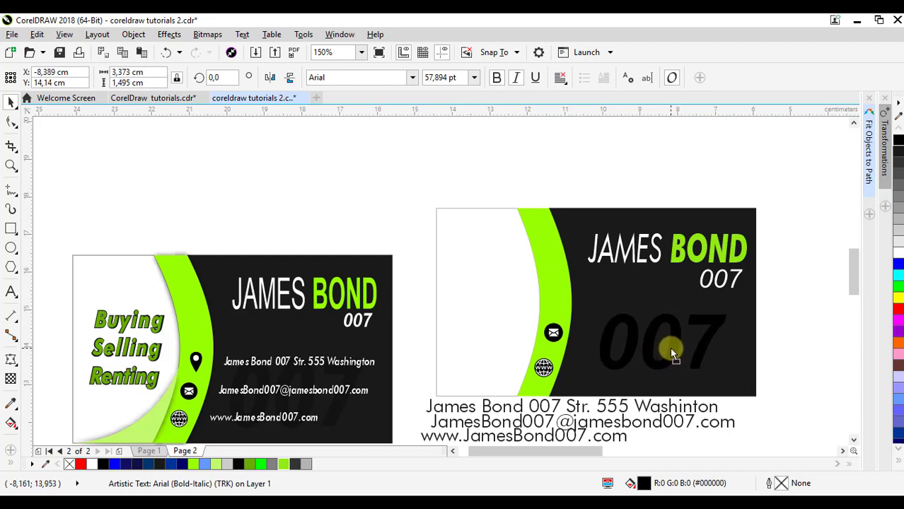
- Apply a uniform transparency of 74 to the large black 007 text so it works as a watermark
{"action": "left_click", "coordinate": [11, 382]}
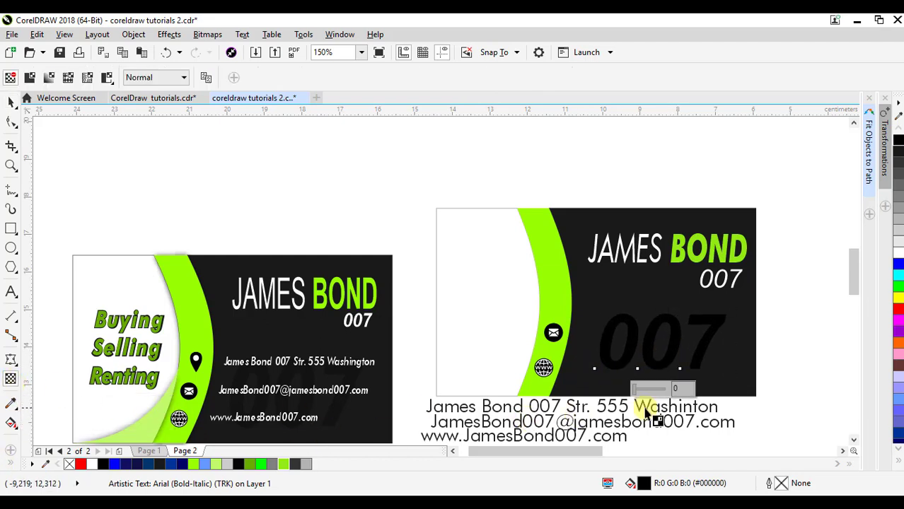
{"action": "left_click_drag", "start_coordinate": [650, 391], "coordinate": [660, 393]}
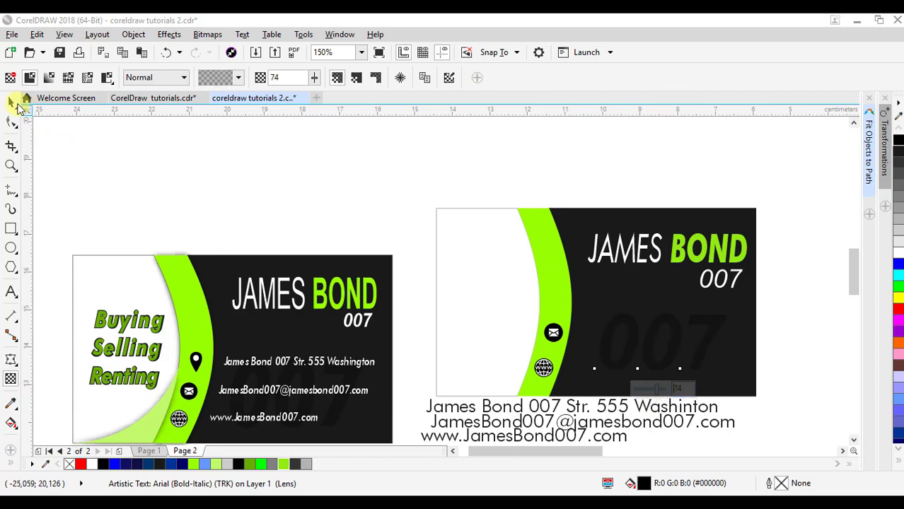
{"action": "left_click", "coordinate": [12, 102]}
{"action": "left_click", "coordinate": [810, 330]}
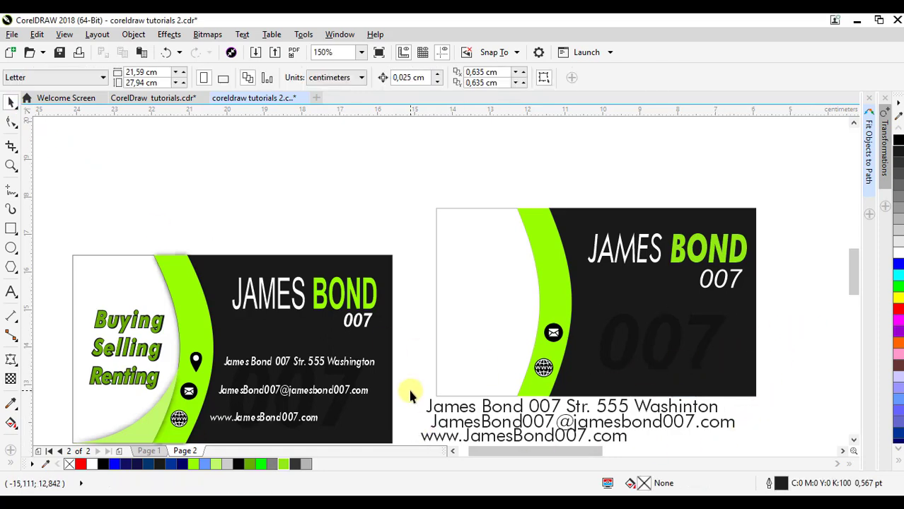
- Set the three contact lines below the card in Futura Md BT Bold-Italic and shift them slightly clear of the card
{"action": "left_click_drag", "start_coordinate": [408, 387], "coordinate": [748, 410]}
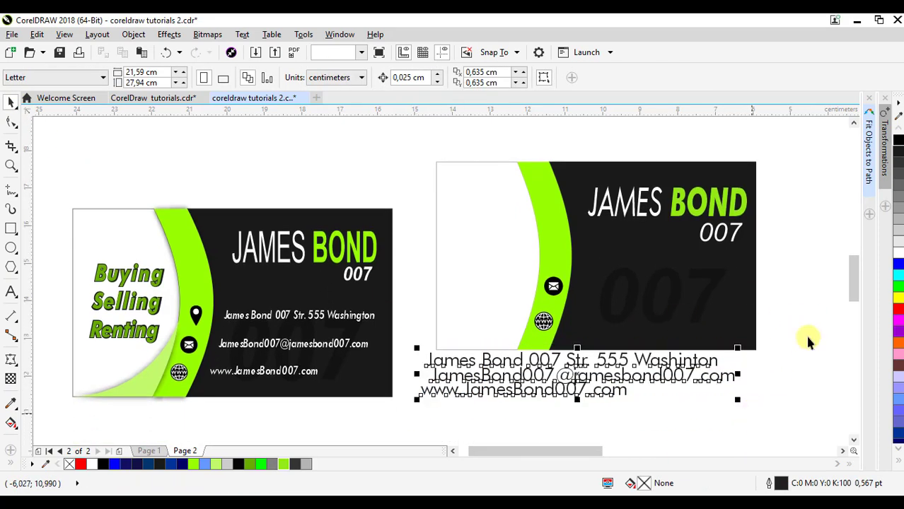
{"action": "left_click", "coordinate": [412, 79]}
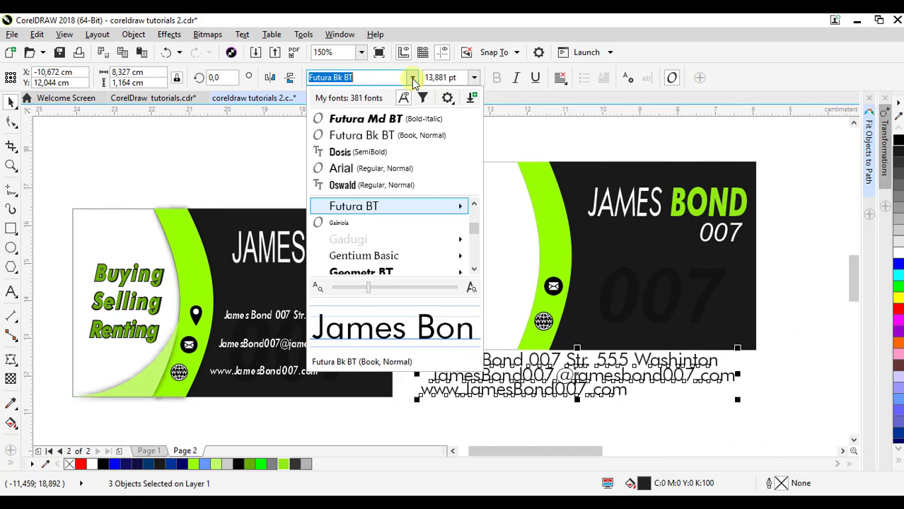
{"action": "left_click", "coordinate": [360, 137]}
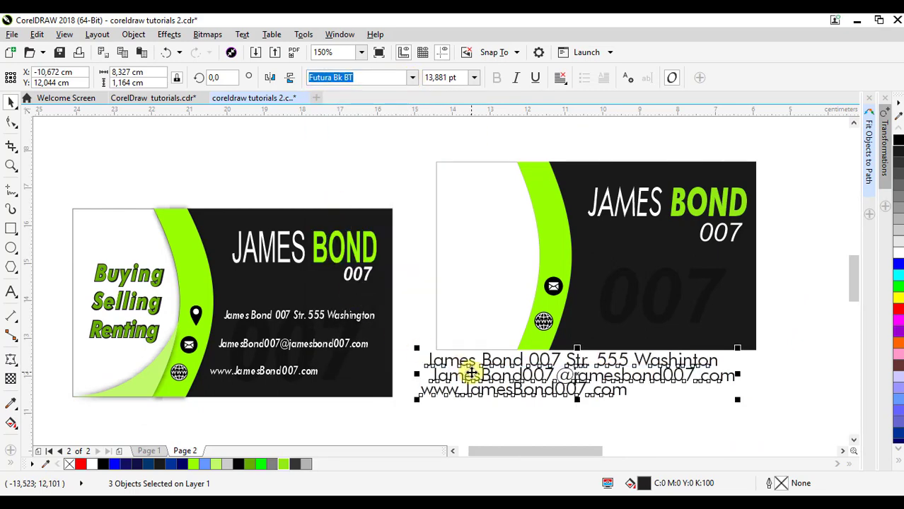
{"action": "left_click", "coordinate": [517, 78]}
{"action": "left_click_drag", "start_coordinate": [613, 377], "coordinate": [631, 387]}
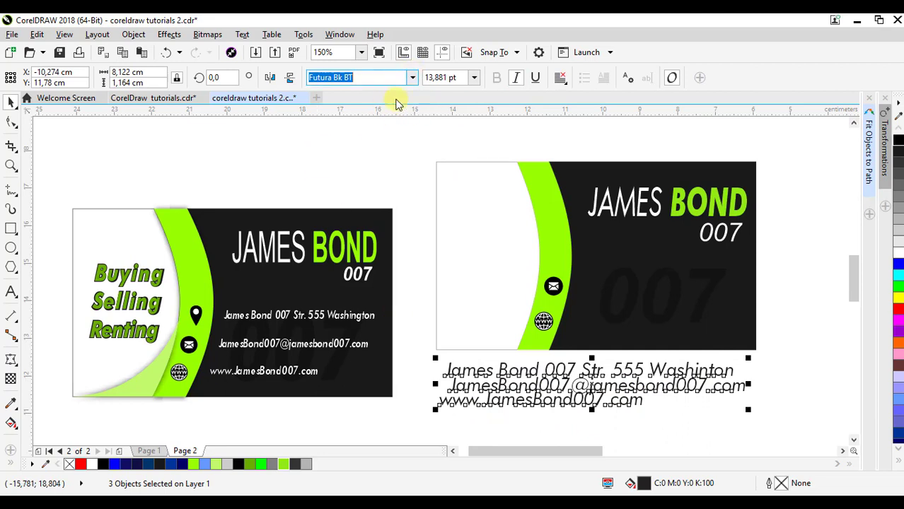
{"action": "left_click", "coordinate": [411, 77]}
{"action": "left_click", "coordinate": [375, 135]}
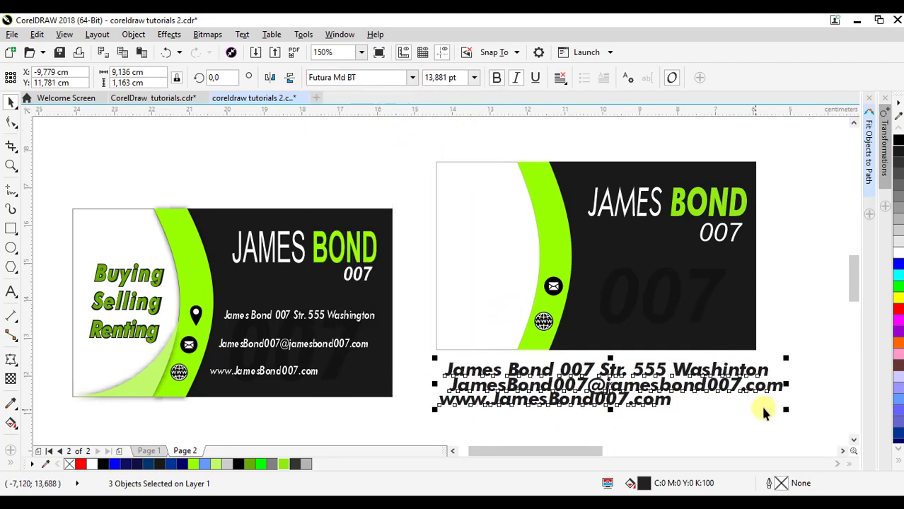
- Fill the three contact lines red, shrink them to about 6,44 pt and place them on the card's lower dark section
{"action": "left_click", "coordinate": [898, 253]}
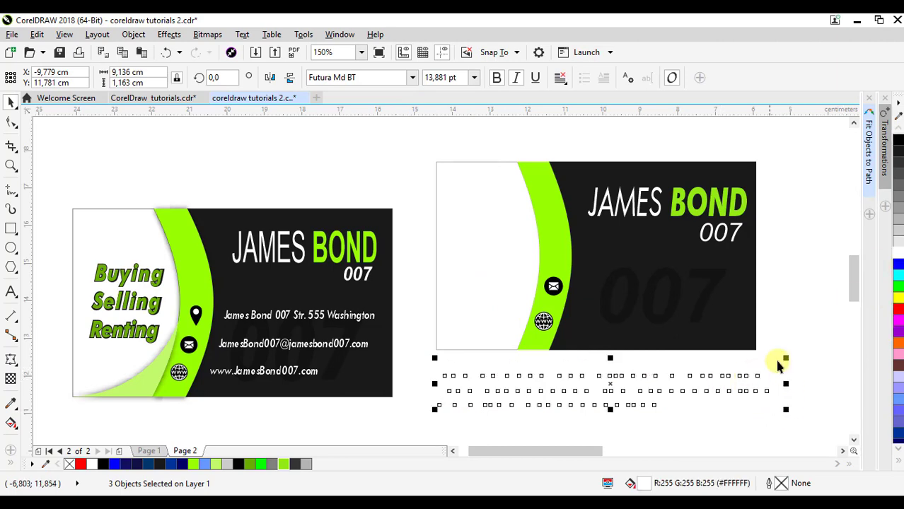
{"action": "left_click_drag", "start_coordinate": [778, 361], "coordinate": [677, 371]}
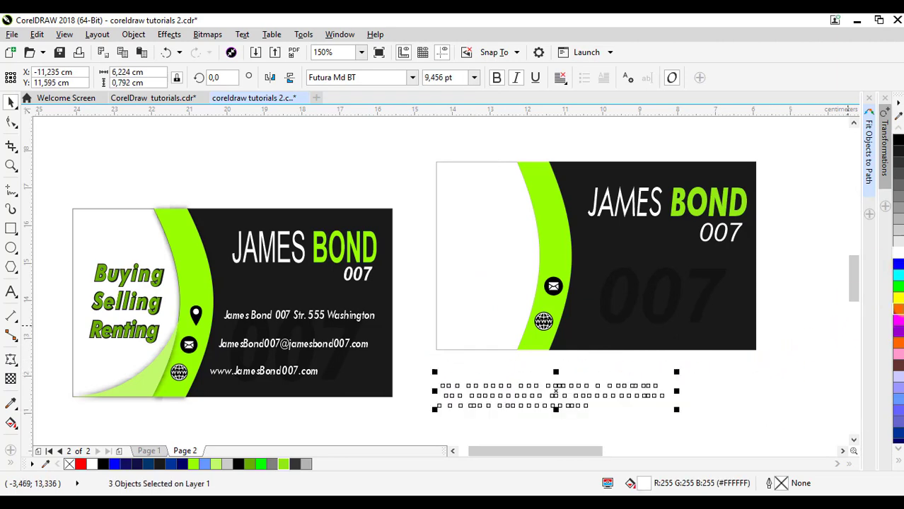
{"action": "left_click", "coordinate": [900, 310]}
{"action": "left_click_drag", "start_coordinate": [592, 390], "coordinate": [795, 297]}
{"action": "left_click", "coordinate": [659, 340]}
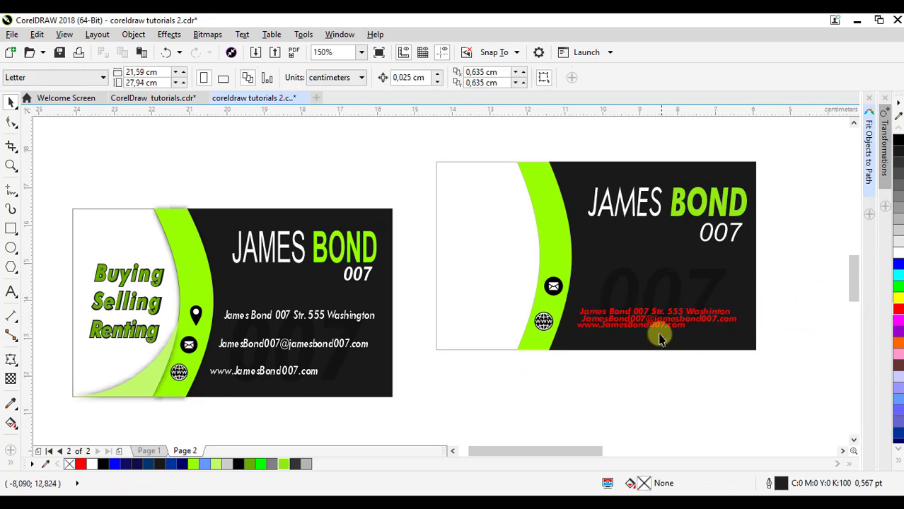
- Move the street address line up, separating it from the e-mail and website lines
{"action": "left_click_drag", "start_coordinate": [673, 320], "coordinate": [671, 298]}
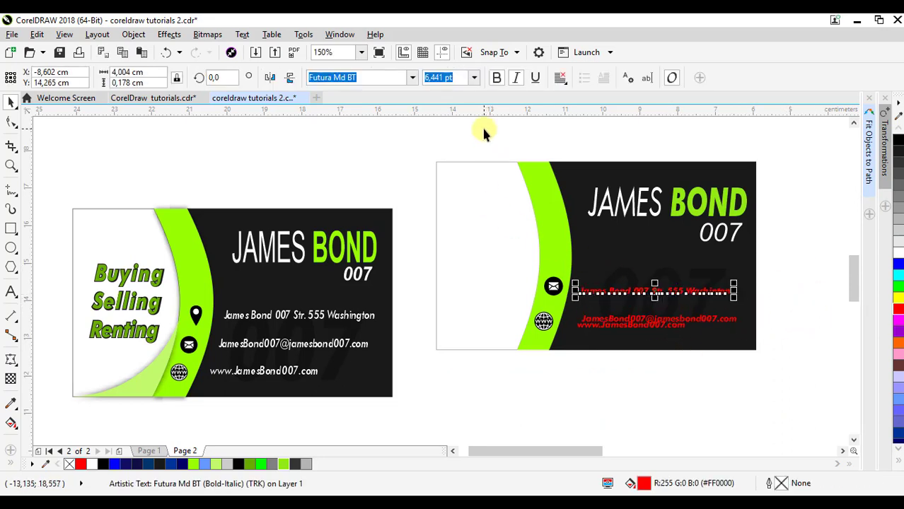
{"action": "left_click_drag", "start_coordinate": [527, 184], "coordinate": [601, 262]}
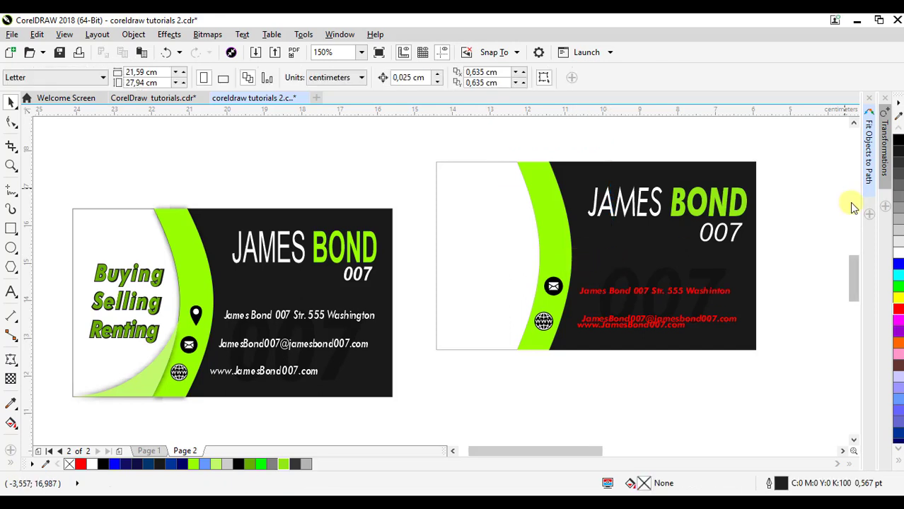
{"action": "left_click_drag", "start_coordinate": [854, 279], "coordinate": [798, 275]}
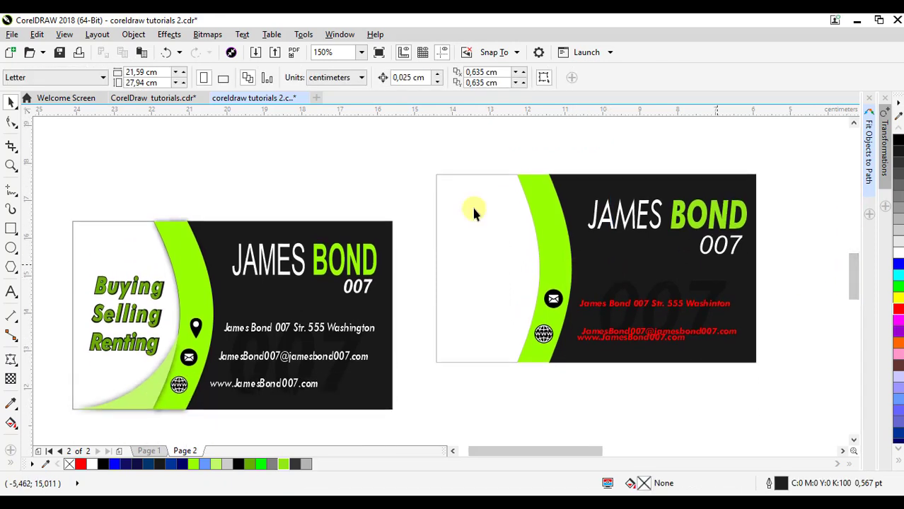
{"action": "left_click_drag", "start_coordinate": [198, 339], "coordinate": [557, 270]}
{"action": "left_click", "coordinate": [575, 370]}
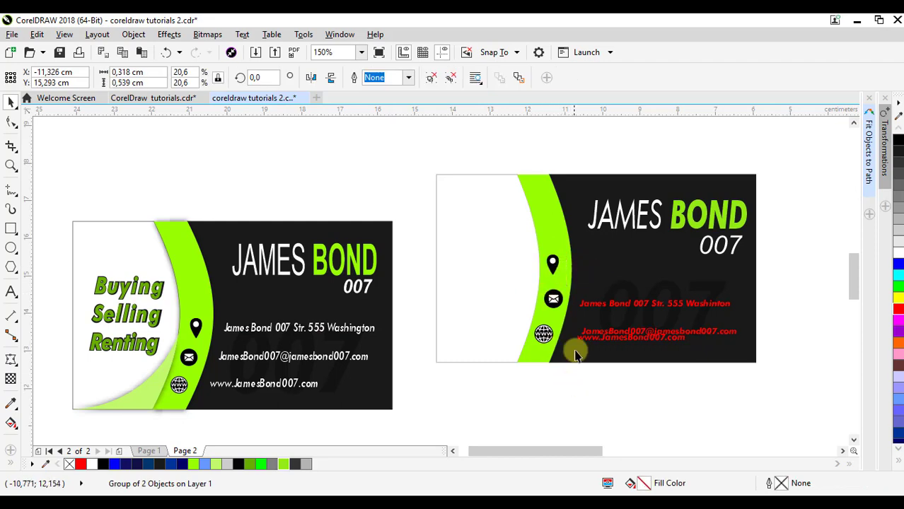
{"action": "left_click_drag", "start_coordinate": [475, 140], "coordinate": [722, 311]}
{"action": "left_click", "coordinate": [479, 150]}
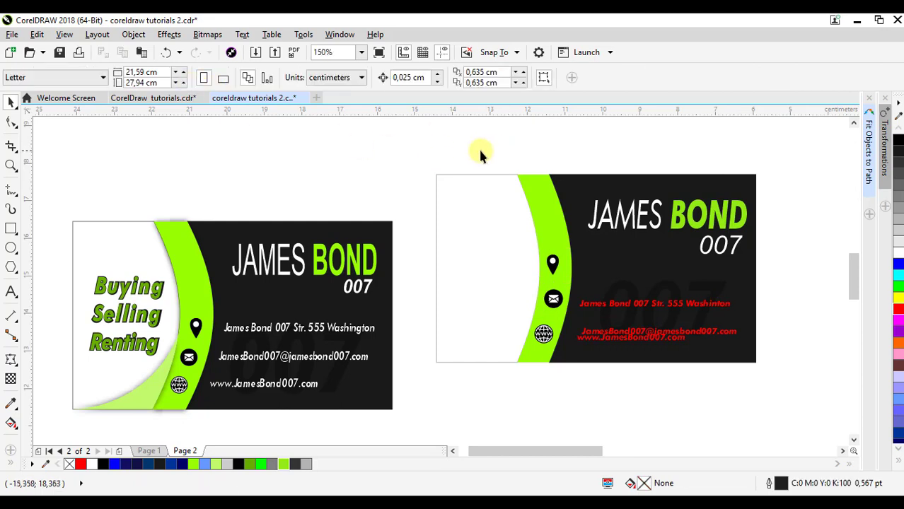
{"action": "scroll", "coordinate": [743, 169], "scroll_direction": "down", "scroll_amount": 5}
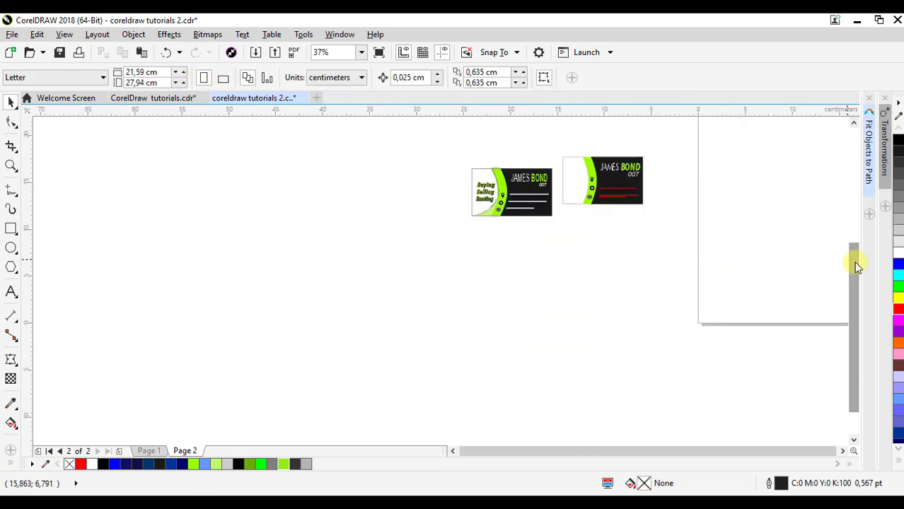
{"action": "left_click_drag", "start_coordinate": [858, 262], "coordinate": [854, 228]}
{"action": "scroll", "coordinate": [458, 233], "scroll_direction": "up", "scroll_amount": 5}
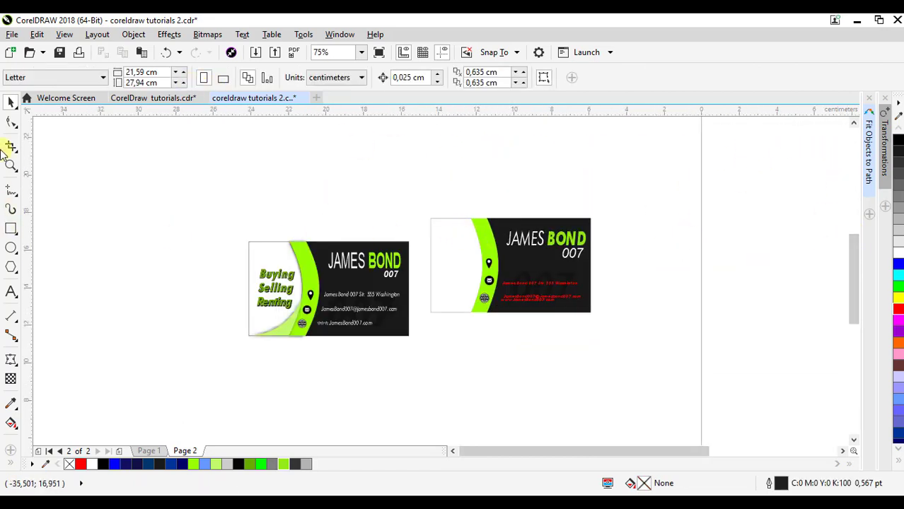
{"action": "left_click", "coordinate": [10, 166]}
{"action": "left_click_drag", "start_coordinate": [235, 180], "coordinate": [610, 359]}
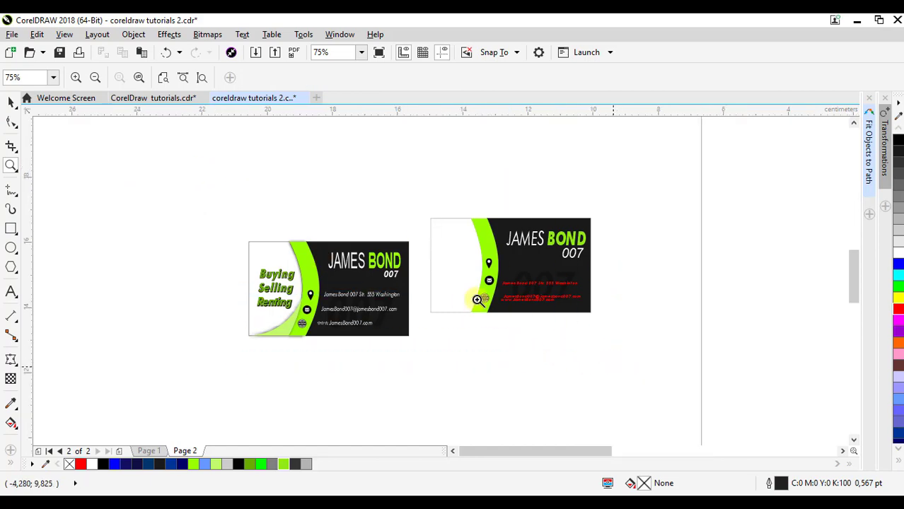
{"action": "left_click", "coordinate": [164, 55]}
{"action": "left_click", "coordinate": [164, 55]}
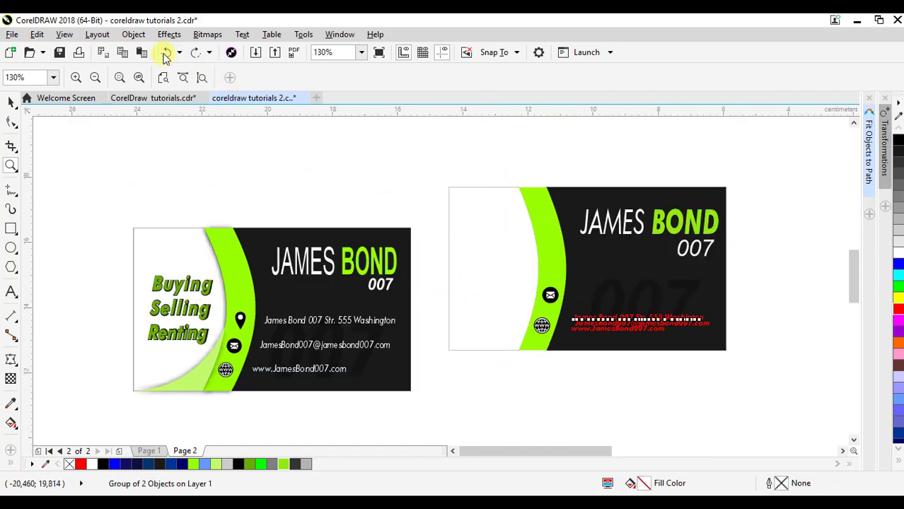
{"action": "left_click", "coordinate": [164, 55]}
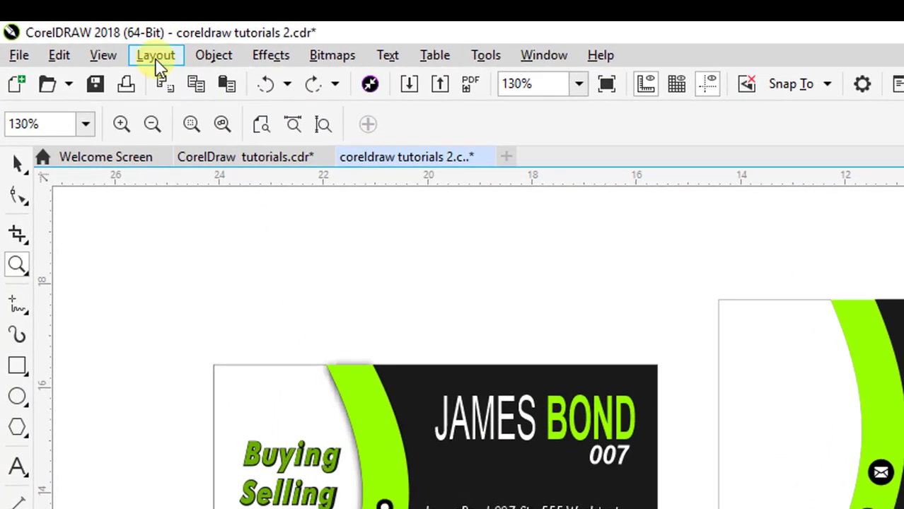
- Use Wireframe view to move the hidden location pin out above the new card, and restore the full-colour view
{"action": "left_click", "coordinate": [63, 34]}
{"action": "left_click", "coordinate": [163, 122]}
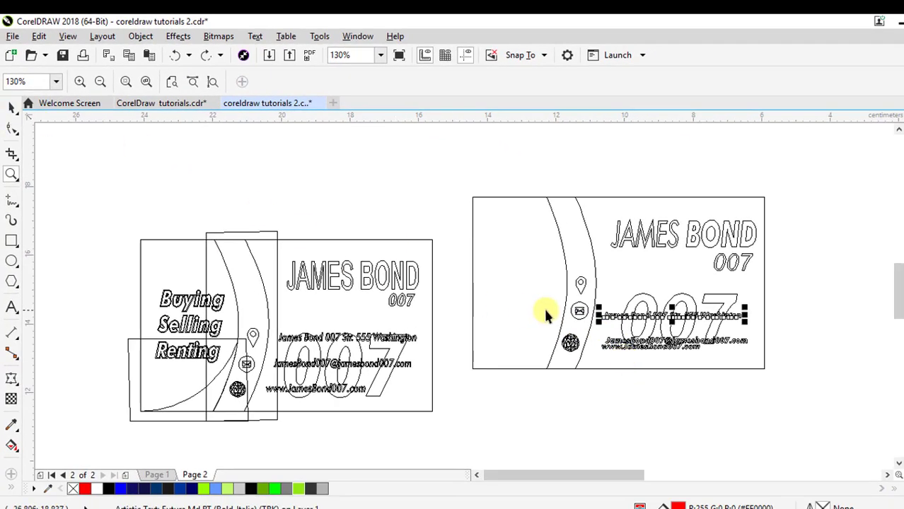
{"action": "key", "text": "space"}
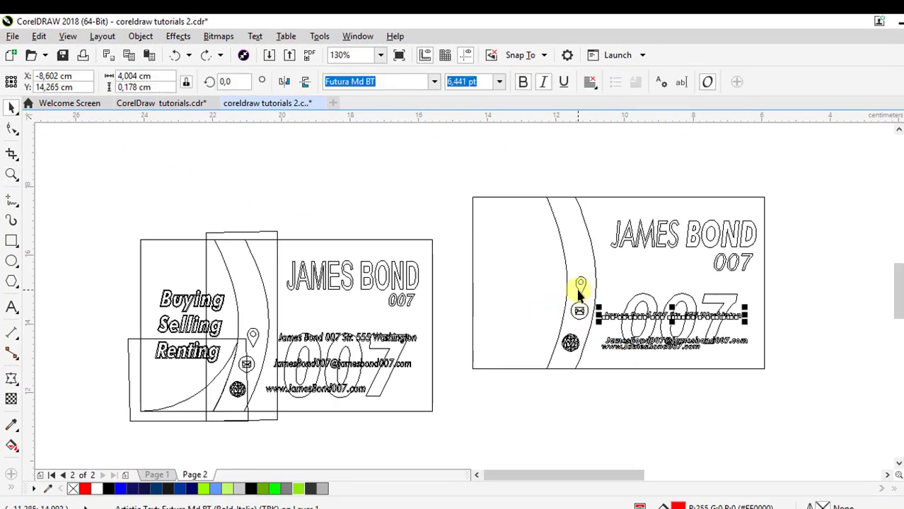
{"action": "left_click_drag", "start_coordinate": [580, 290], "coordinate": [530, 179]}
{"action": "left_click", "coordinate": [68, 37]}
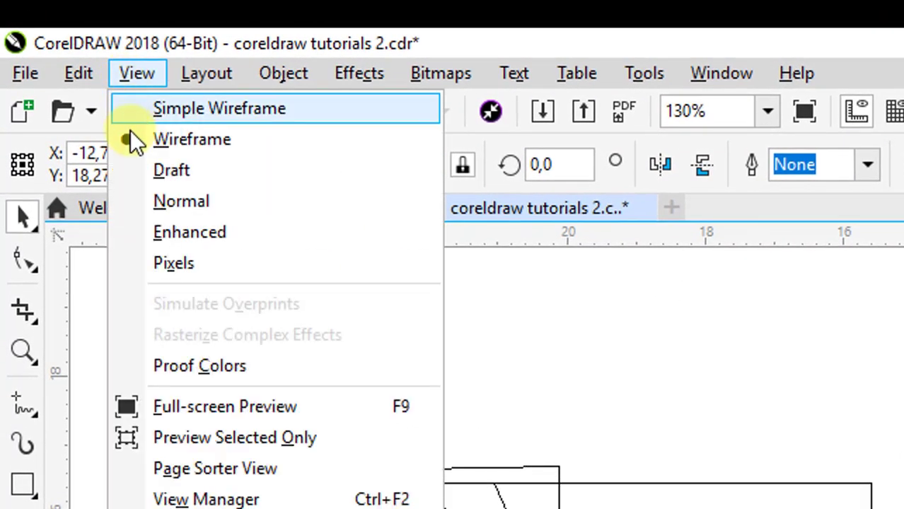
{"action": "left_click", "coordinate": [179, 223]}
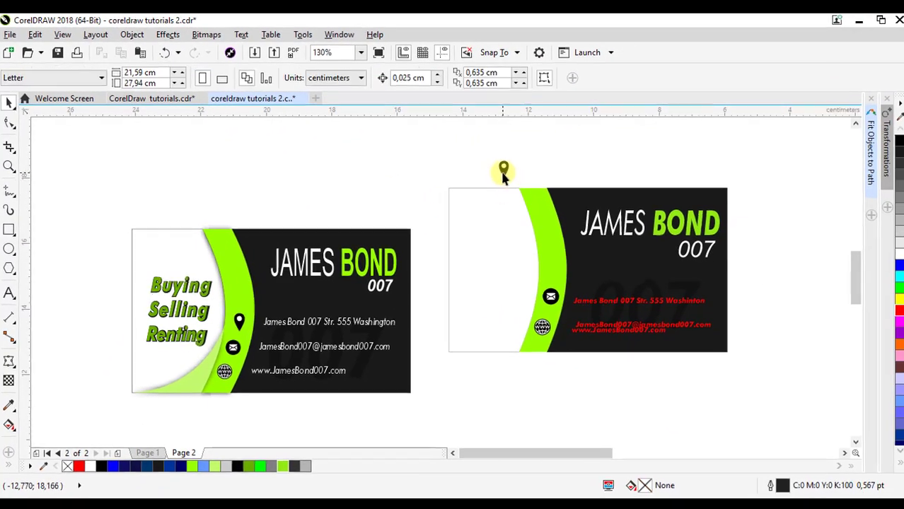
- Bring the location pin to the front and place it on the green band above the envelope icon
{"action": "left_click_drag", "start_coordinate": [503, 174], "coordinate": [533, 238]}
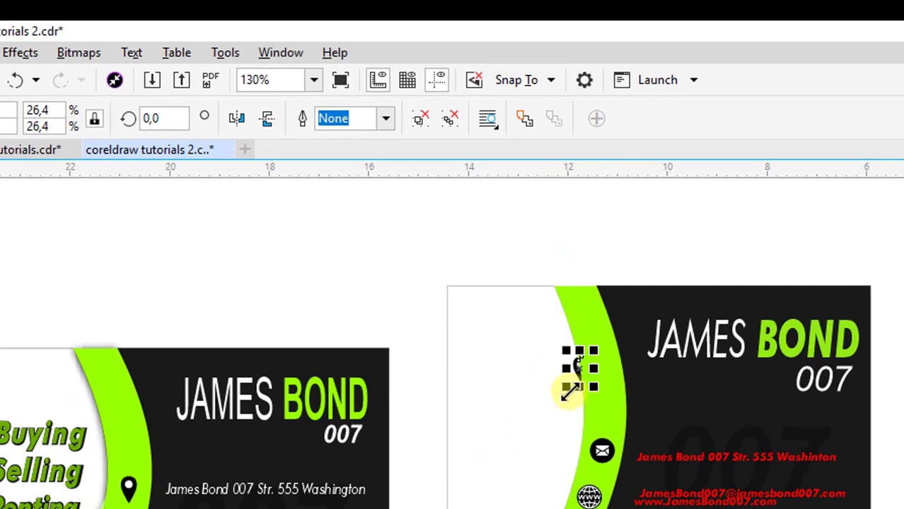
{"action": "mouse_move", "coordinate": [570, 391]}
{"action": "left_mouse_down"}
{"action": "mouse_move", "coordinate": [570, 369]}
{"action": "mouse_move", "coordinate": [577, 370]}
{"action": "mouse_move", "coordinate": [566, 379]}
{"action": "left_mouse_up"}
{"action": "right_click", "coordinate": [566, 380]}
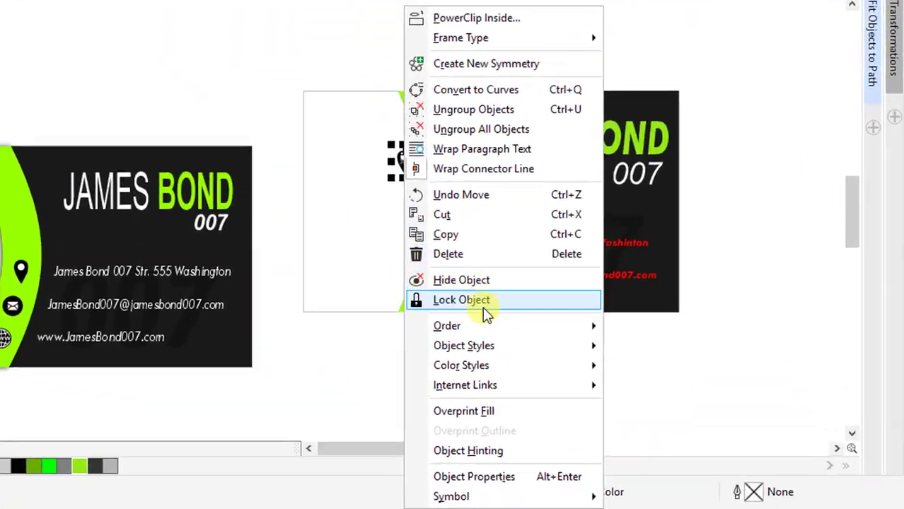
{"action": "mouse_move", "coordinate": [557, 326]}
{"action": "left_click", "coordinate": [702, 322]}
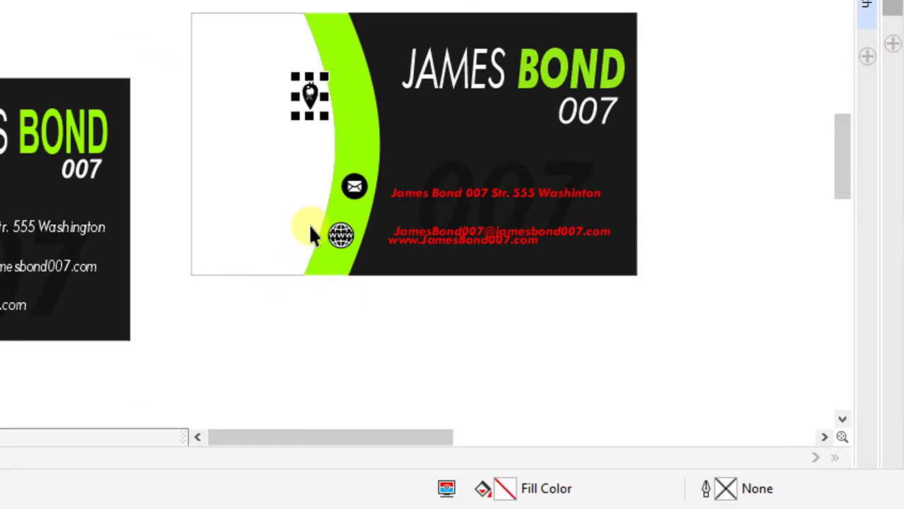
{"action": "left_click_drag", "start_coordinate": [312, 100], "coordinate": [359, 137]}
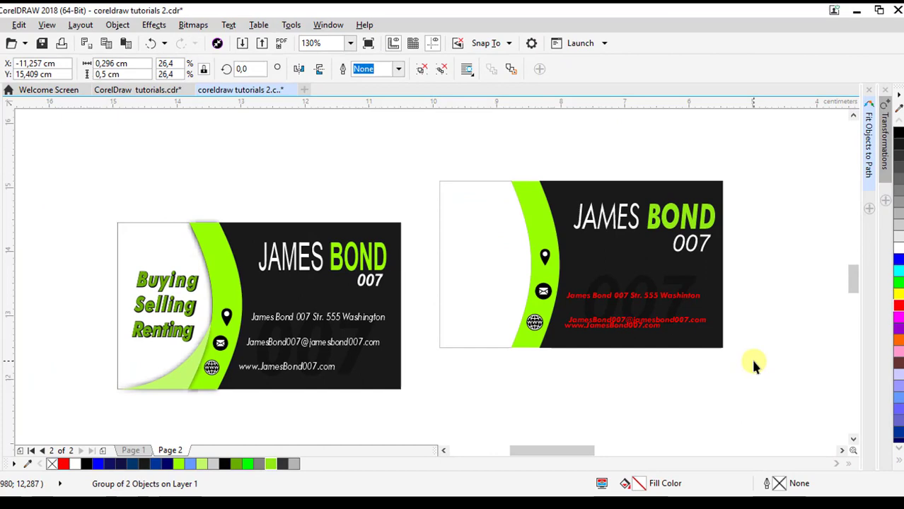
- Select the location pin, envelope and globe icons together and shift them slightly down and left on the green band
{"action": "scroll", "coordinate": [751, 357], "scroll_direction": "up", "scroll_amount": 3}
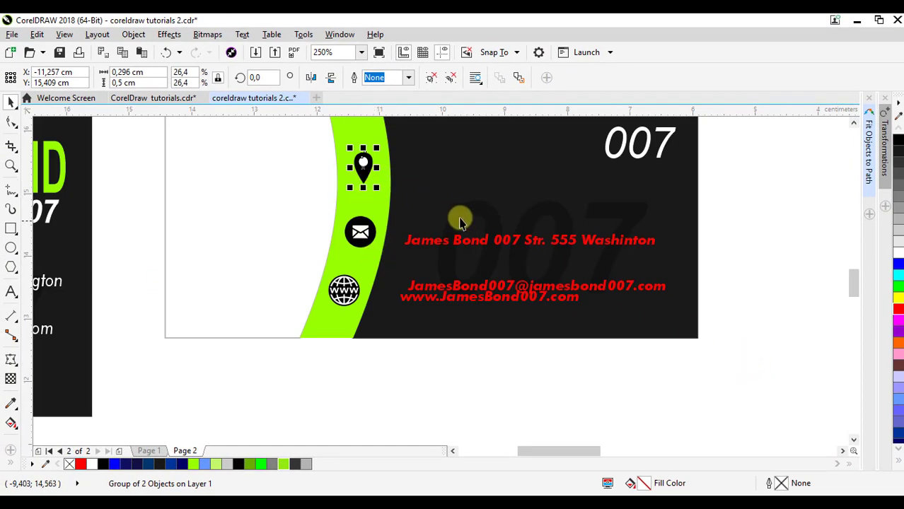
{"action": "left_click", "coordinate": [361, 233], "text": "shift"}
{"action": "left_click", "coordinate": [345, 294], "text": "shift"}
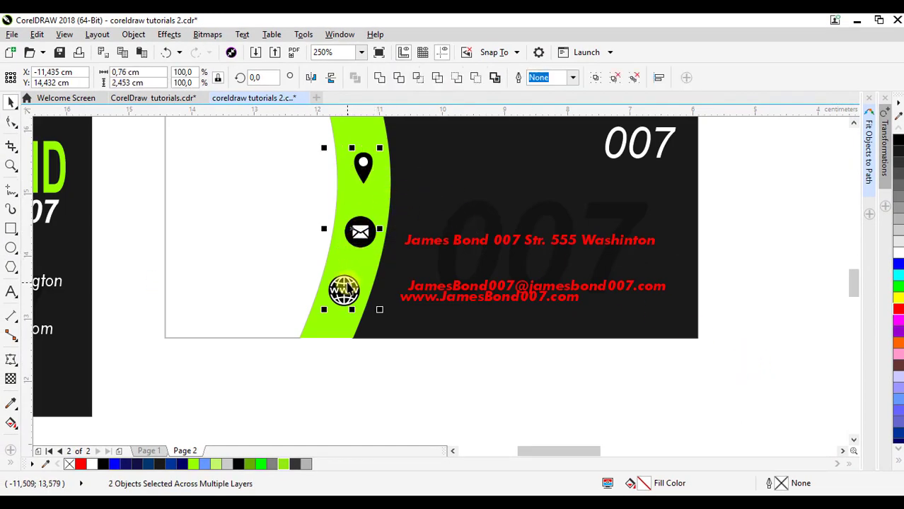
{"action": "left_click_drag", "start_coordinate": [349, 305], "coordinate": [350, 310]}
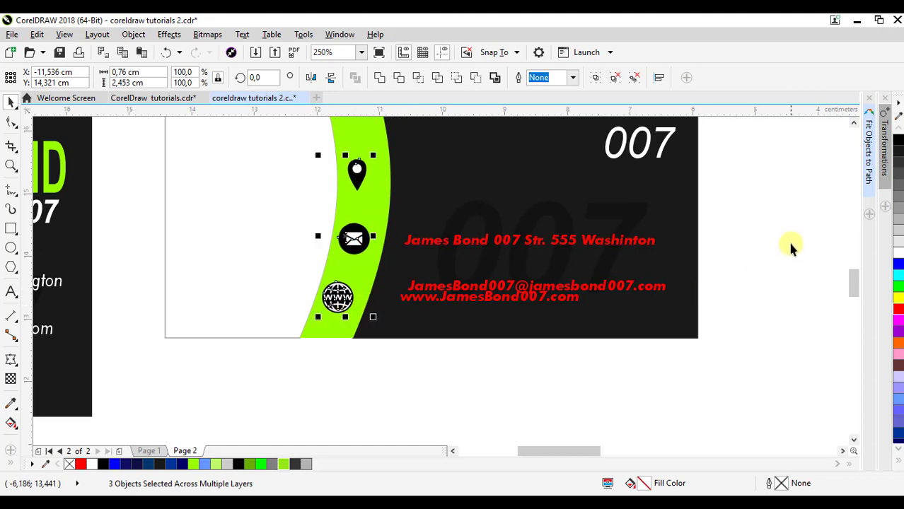
{"action": "left_click", "coordinate": [788, 248]}
- Fine-tune the location pin, envelope and globe icons along the green band, nudging the envelope and globe slightly right
{"action": "left_click", "coordinate": [357, 185]}
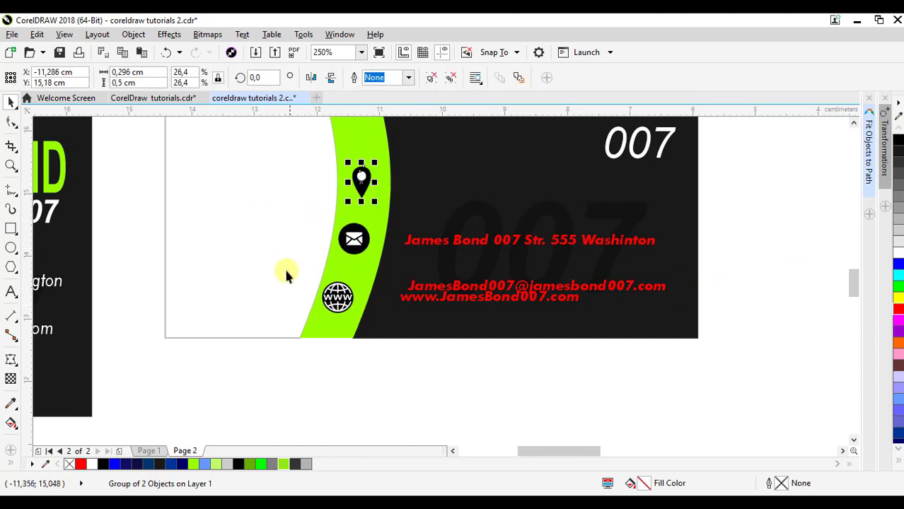
{"action": "left_click", "coordinate": [347, 239], "text": "shift"}
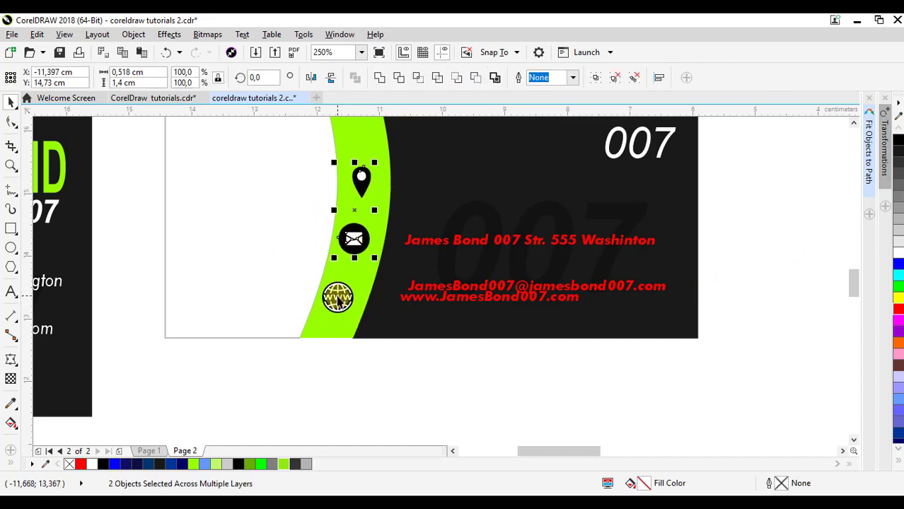
{"action": "left_click", "coordinate": [335, 292], "text": "shift"}
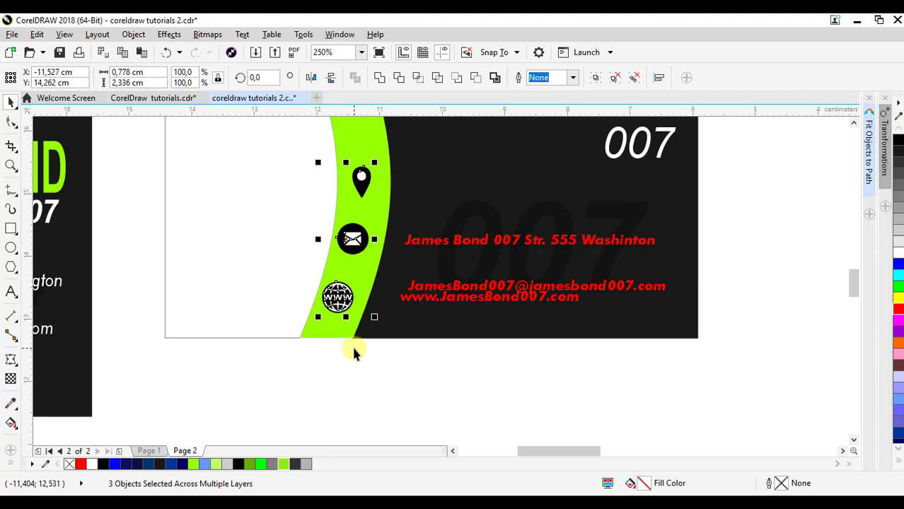
{"action": "left_click", "coordinate": [700, 244]}
{"action": "left_click", "coordinate": [352, 241]}
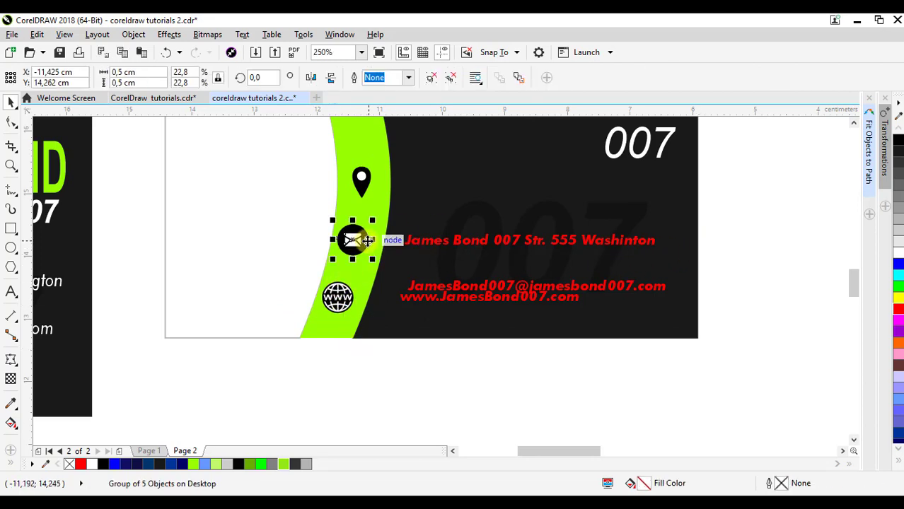
{"action": "key", "text": "Right"}
{"action": "key", "text": "Right"}
{"action": "key", "text": "Right"}
{"action": "left_click", "coordinate": [339, 306]}
{"action": "key", "text": "Right"}
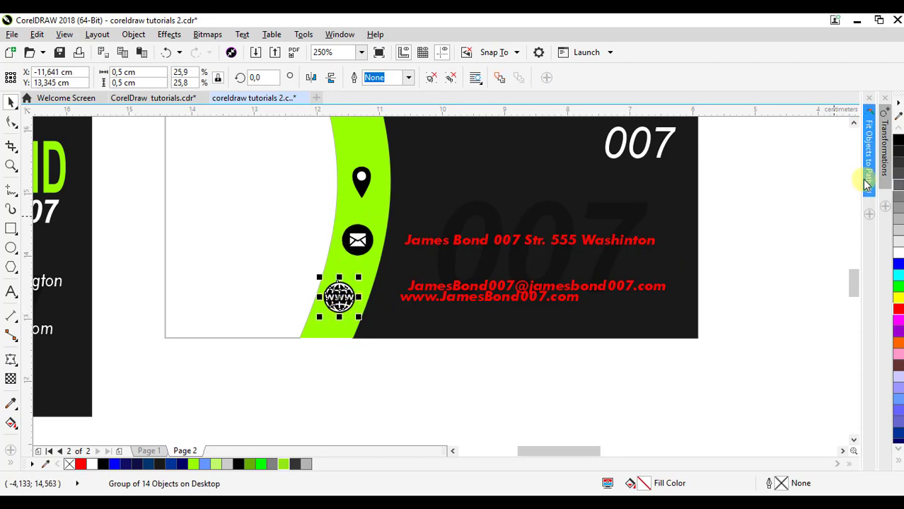
- Move the street address line up level with the location pin and correct its city's spelling to "Washington"
{"action": "left_click", "coordinate": [539, 256]}
{"action": "left_click", "coordinate": [534, 244]}
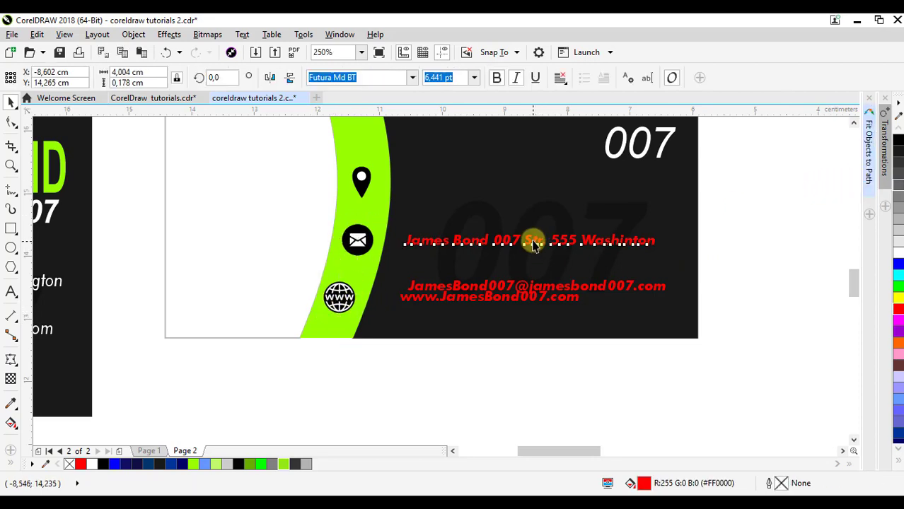
{"action": "left_click_drag", "start_coordinate": [534, 244], "coordinate": [533, 190]}
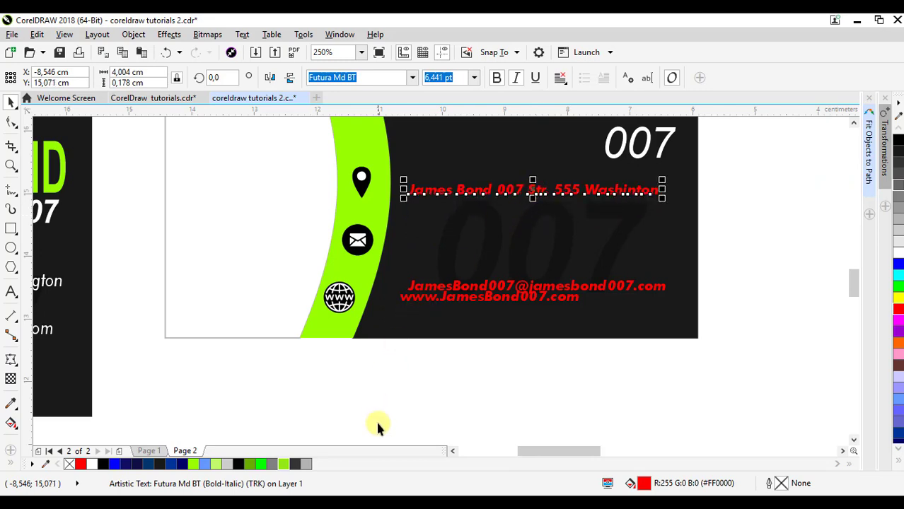
{"action": "double_click", "coordinate": [636, 191]}
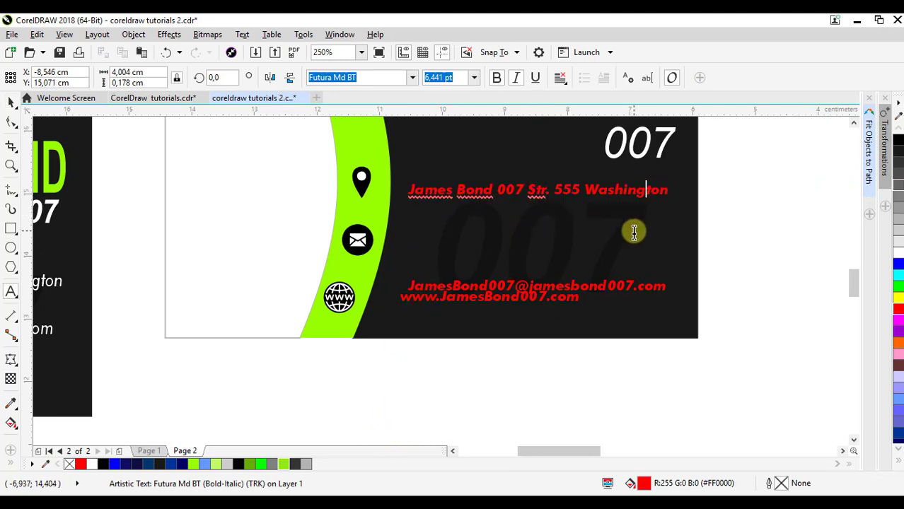
{"action": "left_click", "coordinate": [11, 104]}
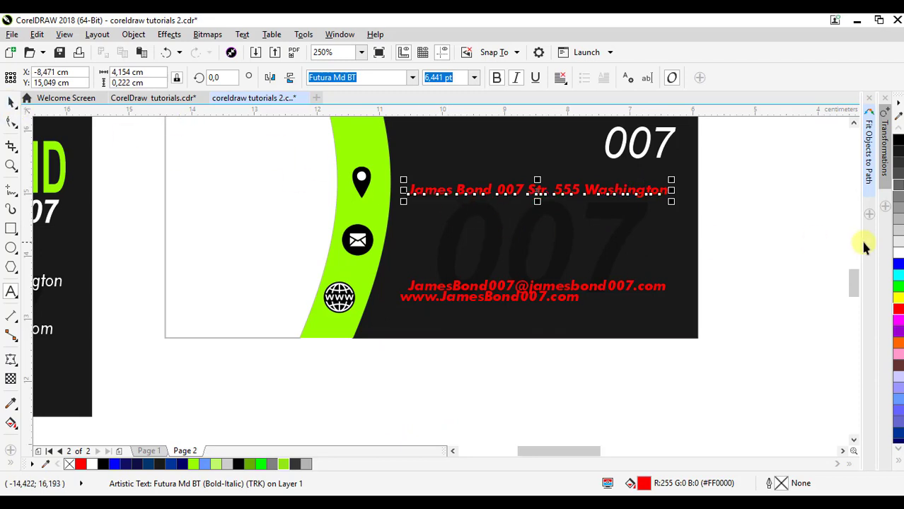
- Fill the address line white, enlarge it to about 9 pt and 4.3 cm wide, and center it beside the location pin
{"action": "left_click", "coordinate": [898, 255]}
{"action": "left_click_drag", "start_coordinate": [672, 206], "coordinate": [680, 204]}
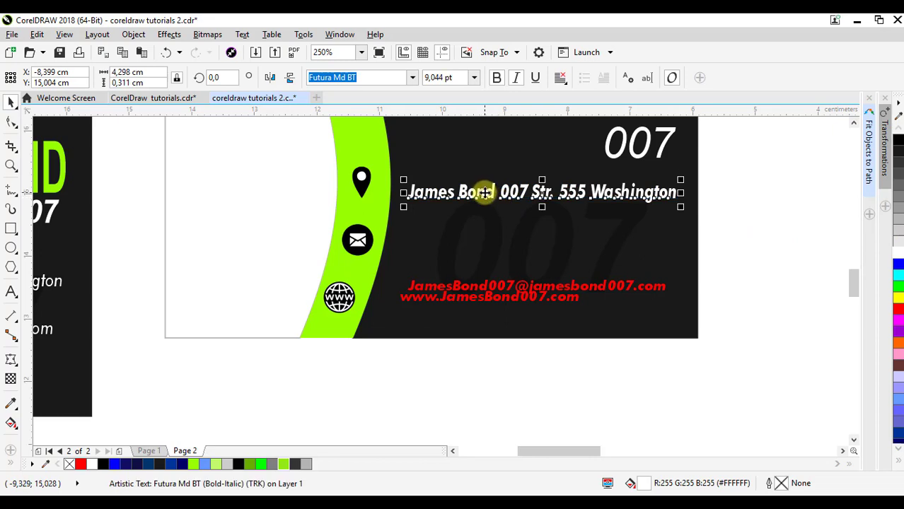
{"action": "left_click_drag", "start_coordinate": [498, 200], "coordinate": [494, 196]}
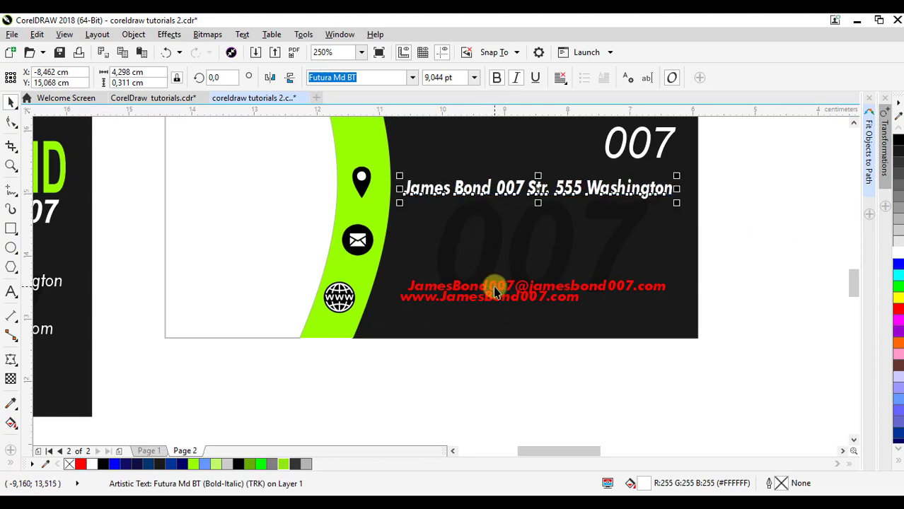
- Place the e-mail line beside the envelope icon, fill it white and enlarge it to about 7.8 pt and 4.4 cm wide
{"action": "left_click_drag", "start_coordinate": [495, 292], "coordinate": [499, 240]}
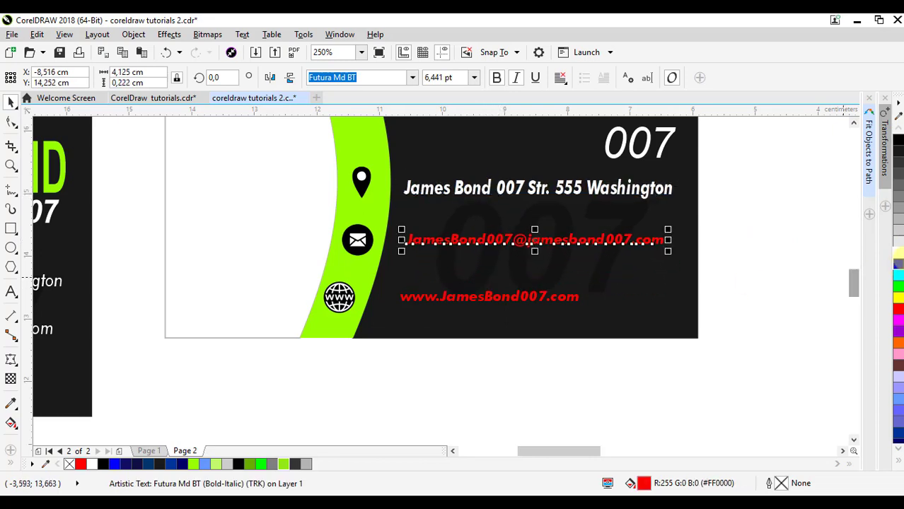
{"action": "left_click", "coordinate": [896, 254]}
{"action": "left_click_drag", "start_coordinate": [677, 256], "coordinate": [685, 254]}
{"action": "left_click_drag", "start_coordinate": [543, 229], "coordinate": [507, 238]}
- Place the website line beside the globe icon, fill it white and enlarge it to about 10 pt and 4 cm wide
{"action": "left_click", "coordinate": [500, 299]}
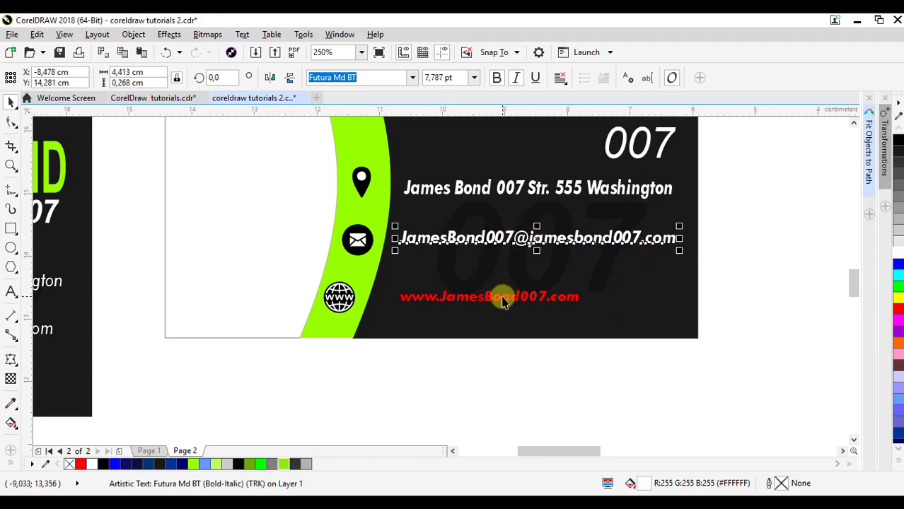
{"action": "left_click_drag", "start_coordinate": [502, 300], "coordinate": [490, 297]}
{"action": "left_click_drag", "start_coordinate": [569, 290], "coordinate": [612, 283]}
{"action": "left_click", "coordinate": [897, 256]}
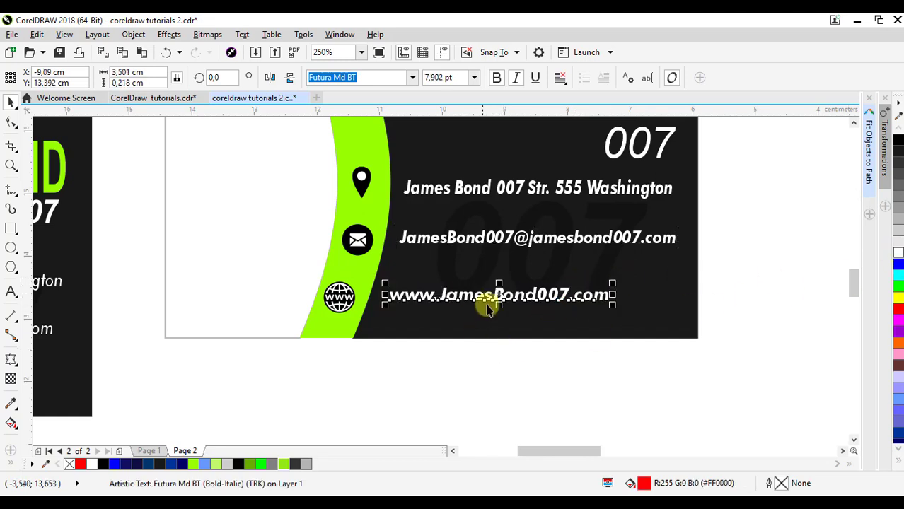
{"action": "left_click_drag", "start_coordinate": [498, 283], "coordinate": [487, 278]}
{"action": "left_click_drag", "start_coordinate": [484, 278], "coordinate": [486, 279]}
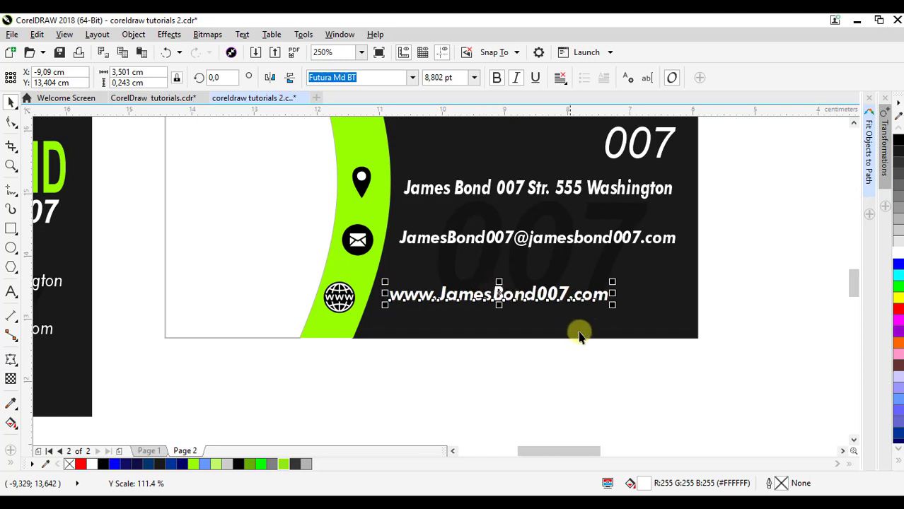
{"action": "left_click_drag", "start_coordinate": [611, 307], "coordinate": [645, 307]}
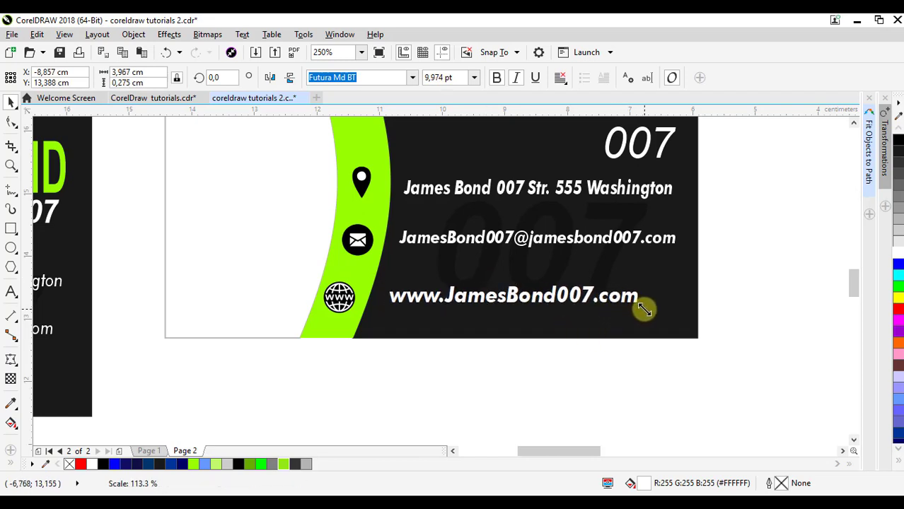
{"action": "scroll", "coordinate": [717, 252], "scroll_direction": "down", "scroll_amount": 2}
{"action": "scroll", "coordinate": [853, 290], "scroll_direction": "up", "scroll_amount": 2}
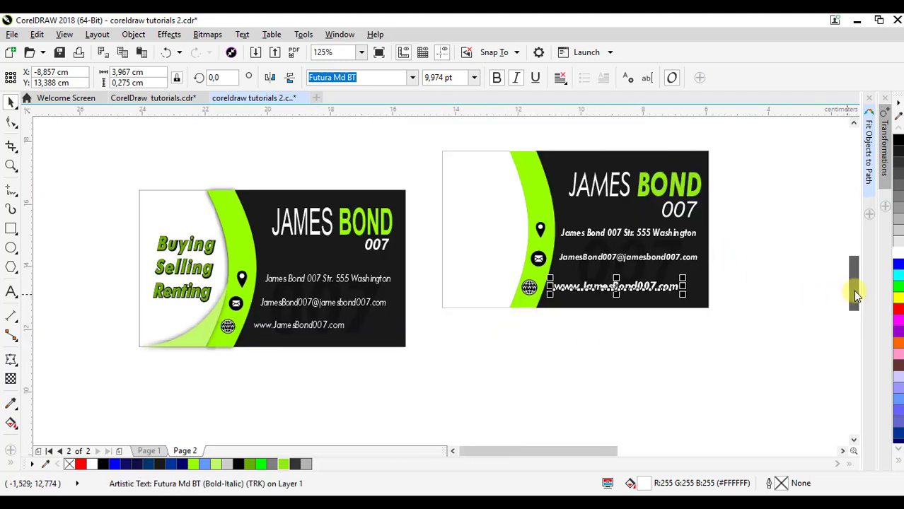
{"action": "left_click", "coordinate": [527, 372]}
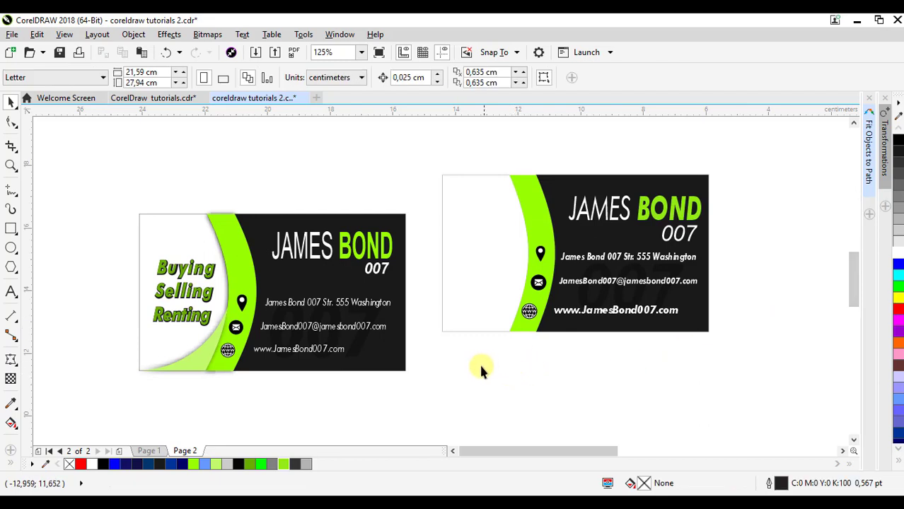
- Copy the new card's light curved section and place the copy in the empty space right of the card
{"action": "left_click", "coordinate": [481, 232]}
{"action": "left_click_drag", "start_coordinate": [481, 233], "coordinate": [752, 353]}
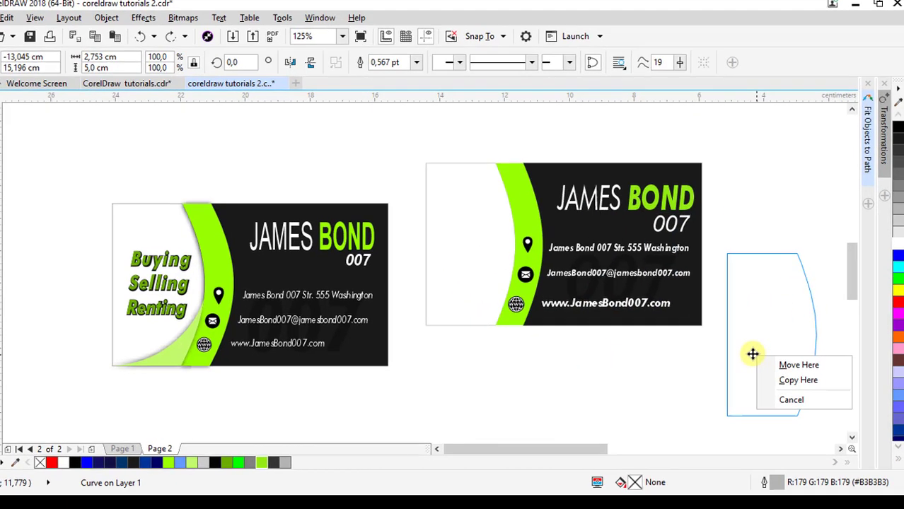
{"action": "left_click", "coordinate": [792, 384]}
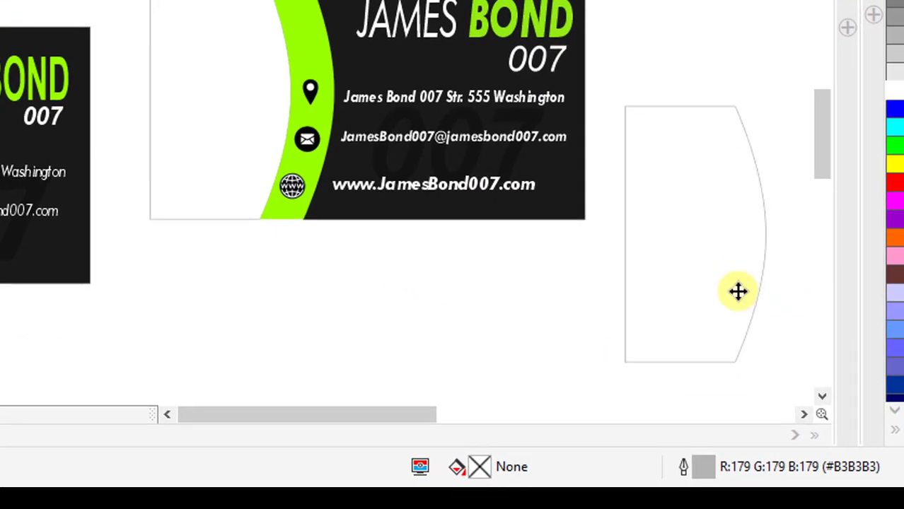
{"action": "left_click_drag", "start_coordinate": [738, 292], "coordinate": [694, 225]}
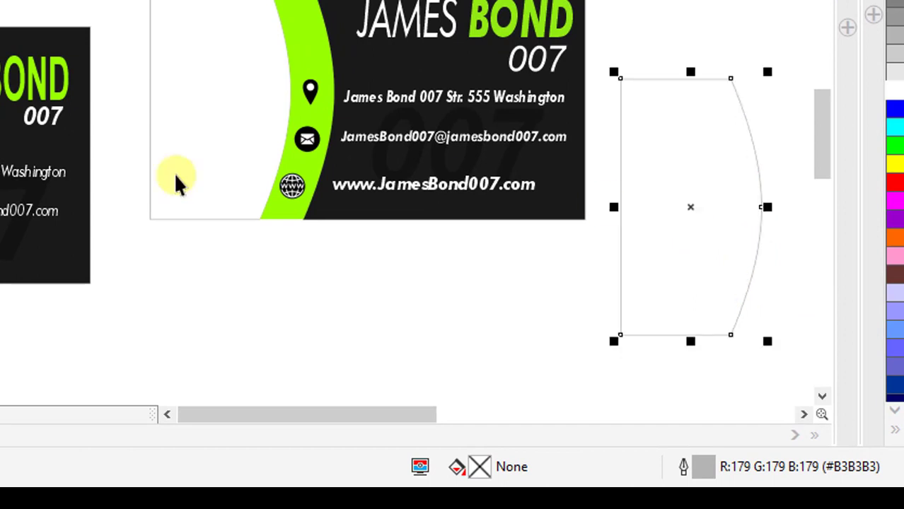
- Draw an ellipse about 6.6 by 7.5 cm over the copied section, leaving its lower outer corner uncovered
{"action": "key", "text": "F7"}
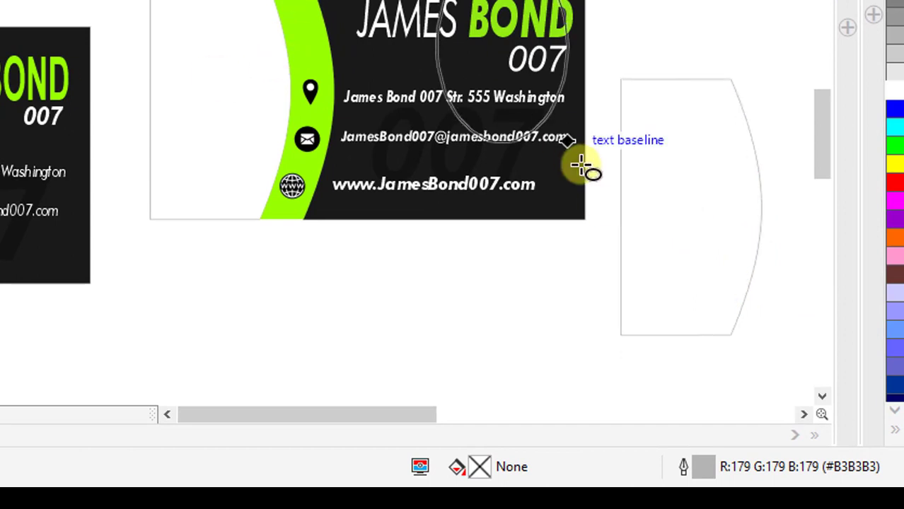
{"action": "left_click_drag", "start_coordinate": [599, 141], "coordinate": [779, 338]}
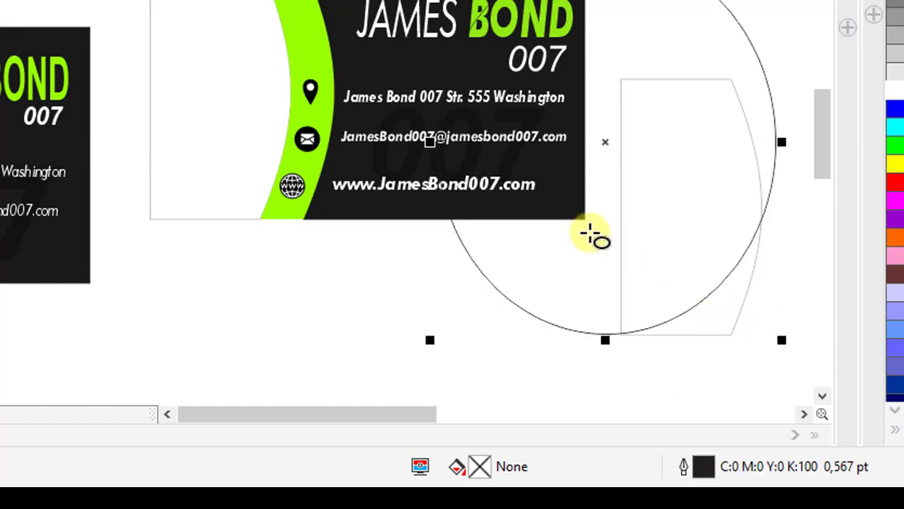
{"action": "key", "text": "space"}
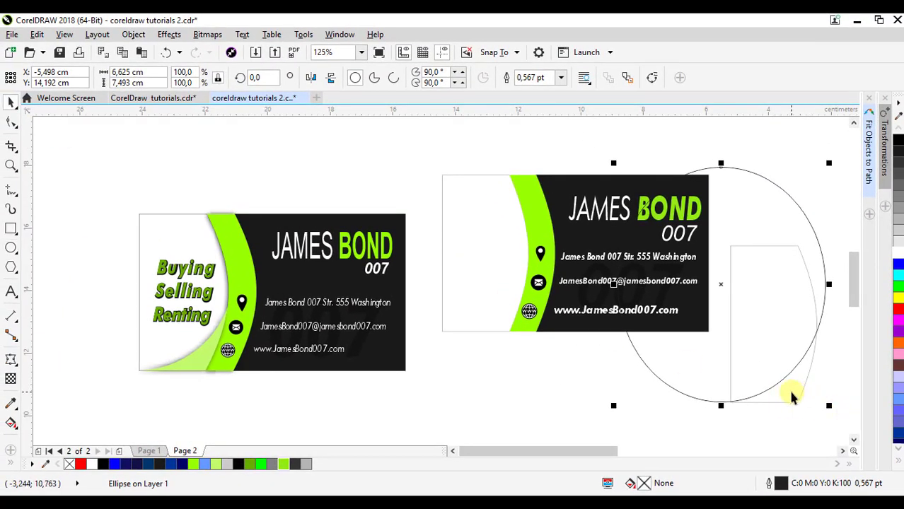
- Trim the copied section with the ellipse and delete the ellipse, keeping only the curved corner piece
{"action": "left_click", "coordinate": [796, 402], "text": "shift"}
{"action": "left_click", "coordinate": [398, 78]}
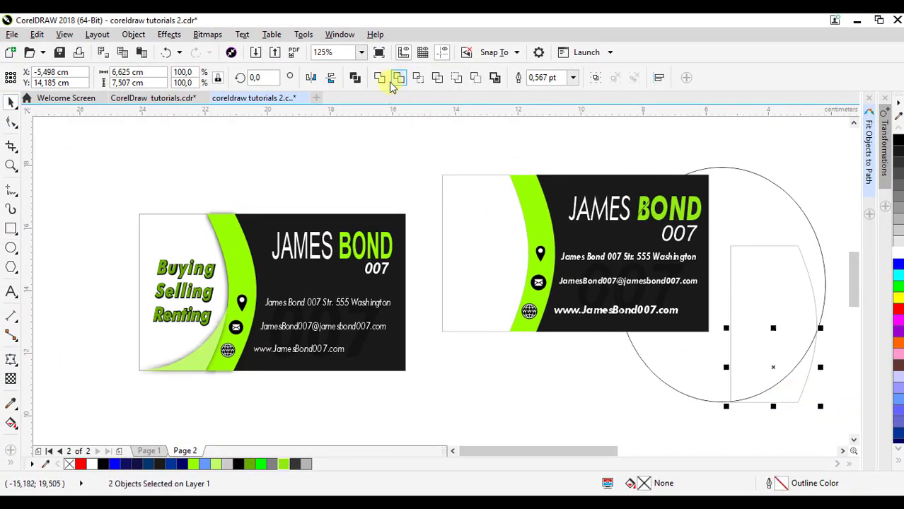
{"action": "left_click", "coordinate": [571, 400]}
{"action": "left_click", "coordinate": [772, 263]}
{"action": "right_click", "coordinate": [773, 262]}
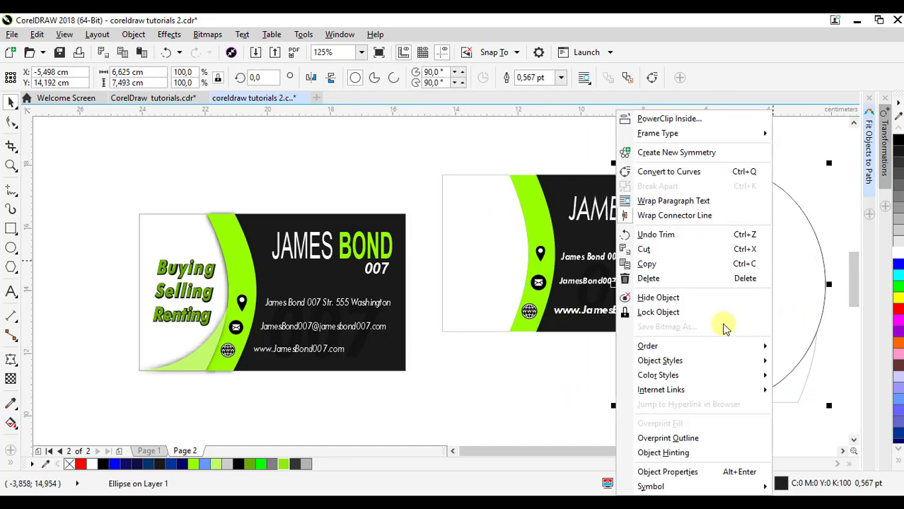
{"action": "left_click", "coordinate": [646, 277]}
- Move the curved corner piece onto the light section's bottom, snapping its lower corner node to the card's edge at the green band
{"action": "left_click_drag", "start_coordinate": [783, 399], "coordinate": [493, 395]}
{"action": "left_click", "coordinate": [493, 52]}
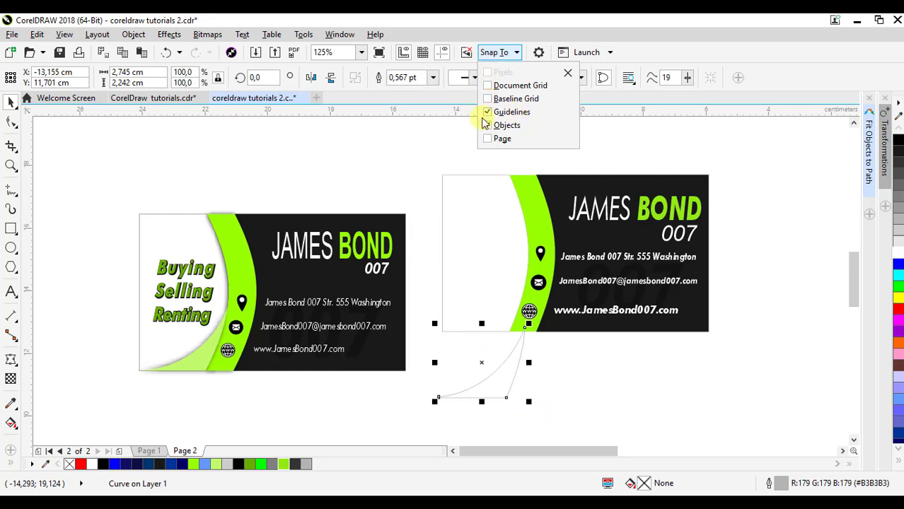
{"action": "left_click", "coordinate": [503, 402]}
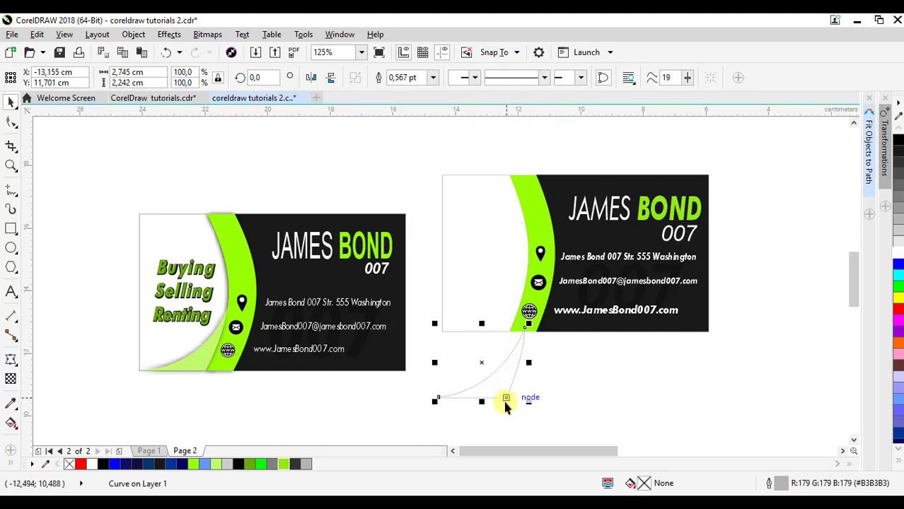
{"action": "left_click_drag", "start_coordinate": [509, 374], "coordinate": [509, 332]}
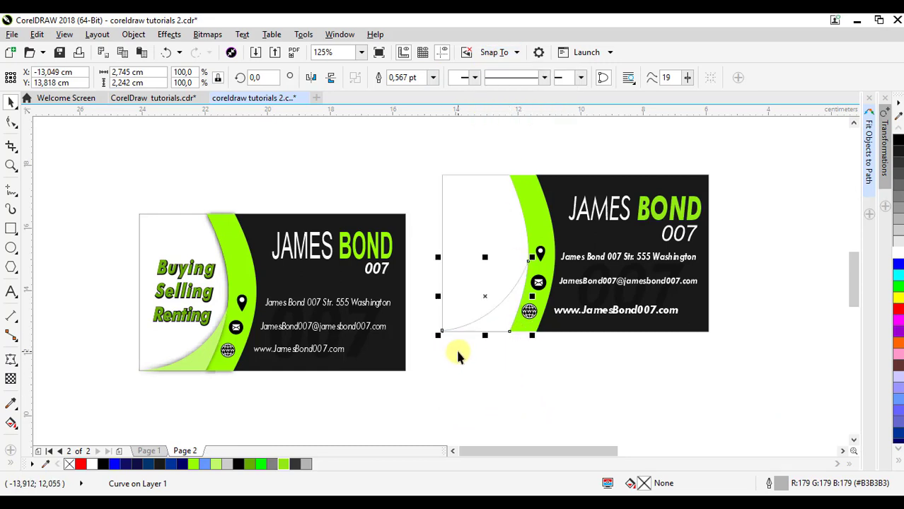
- Fill the curved corner piece with the bright green sampled from the card's band
{"action": "left_click", "coordinate": [10, 404]}
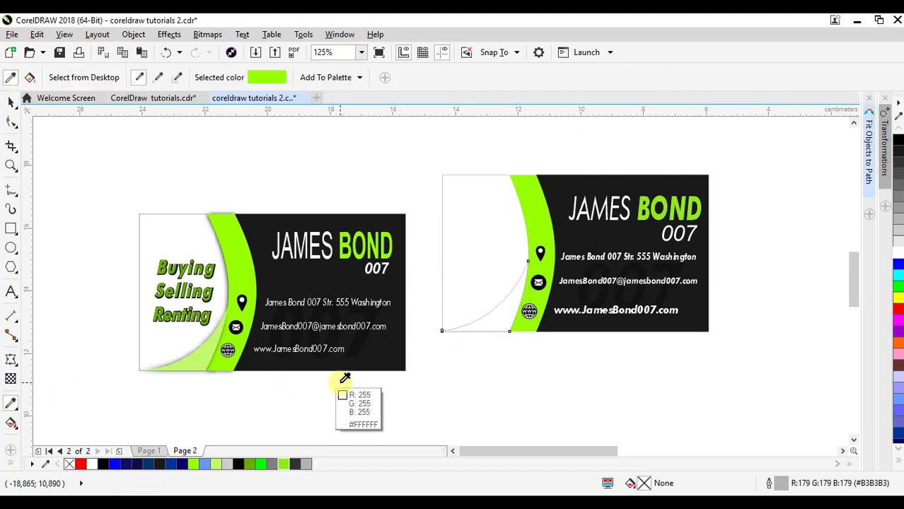
{"action": "left_click", "coordinate": [529, 304]}
{"action": "left_click", "coordinate": [469, 310]}
{"action": "scroll", "coordinate": [469, 310], "scroll_direction": "up", "scroll_amount": 2}
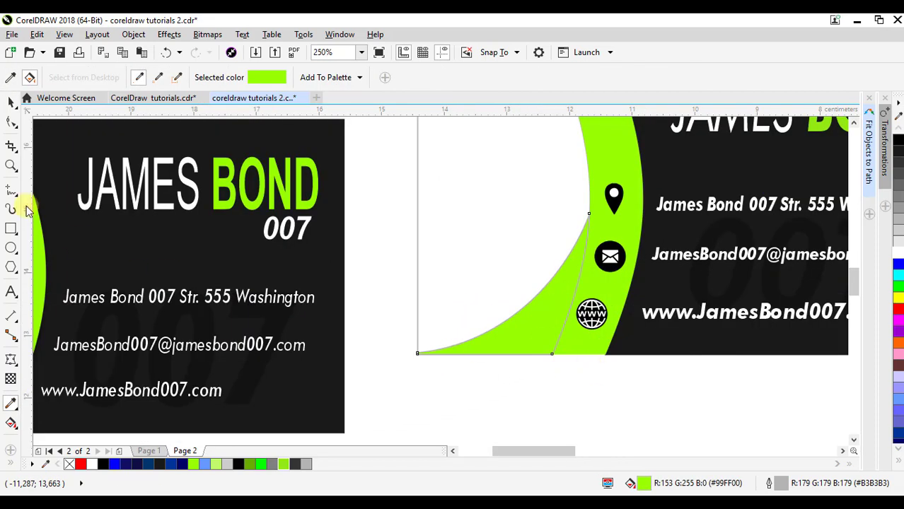
{"action": "left_click", "coordinate": [11, 104]}
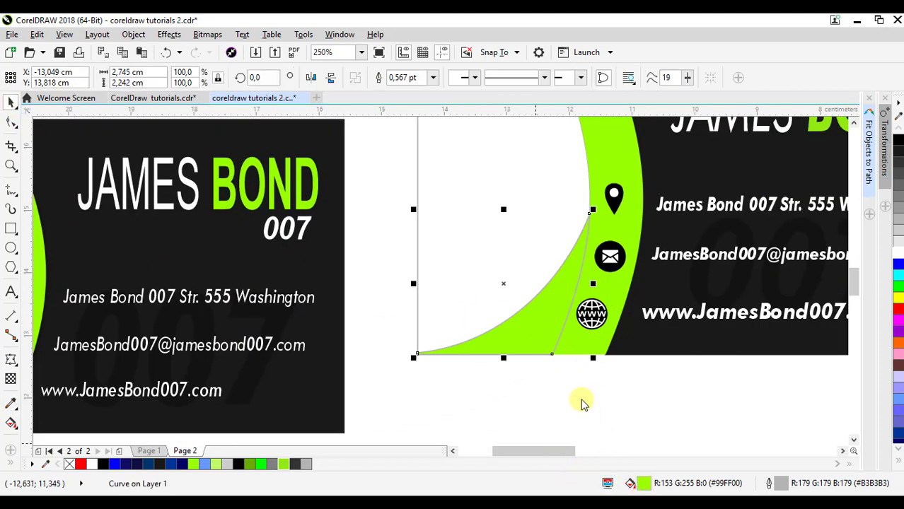
- Lighten the corner piece's fill to pale green #C3F07F and leave the piece selected
{"action": "key", "text": "shift+F11"}
{"action": "left_click_drag", "start_coordinate": [303, 204], "coordinate": [292, 200]}
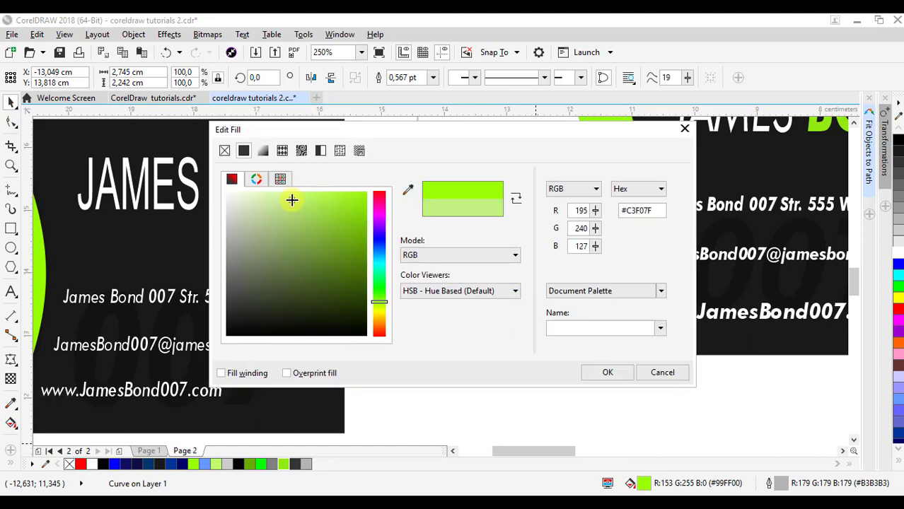
{"action": "left_click", "coordinate": [608, 375]}
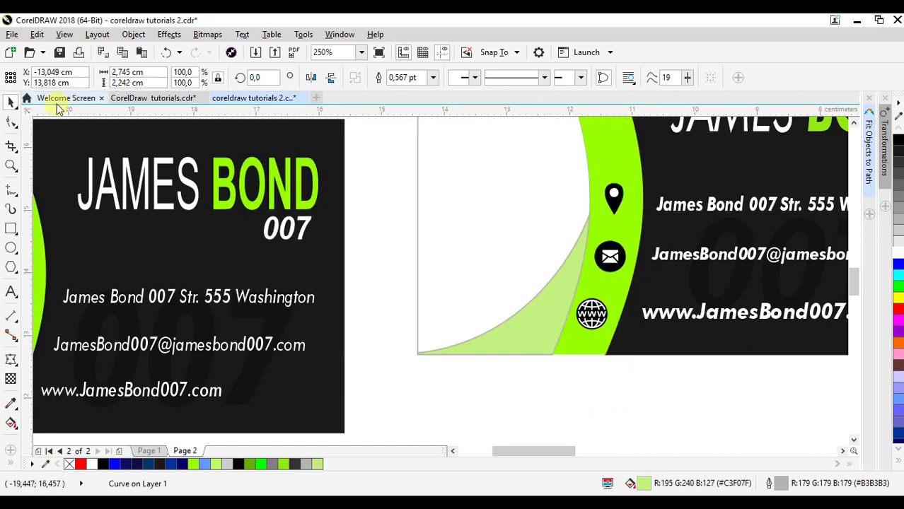
{"action": "left_click", "coordinate": [468, 390]}
{"action": "left_click", "coordinate": [545, 326]}
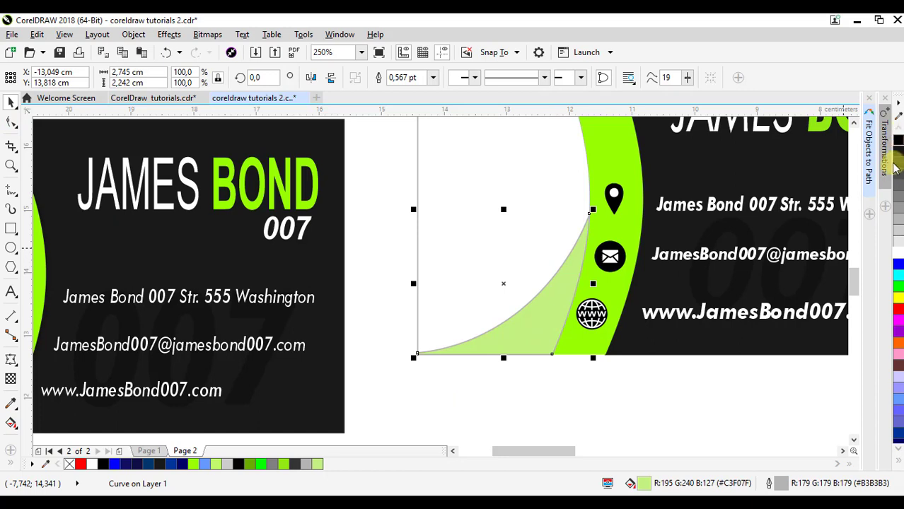
- Remove the outline from the pale green corner piece and deselect it
{"action": "left_click", "coordinate": [899, 467]}
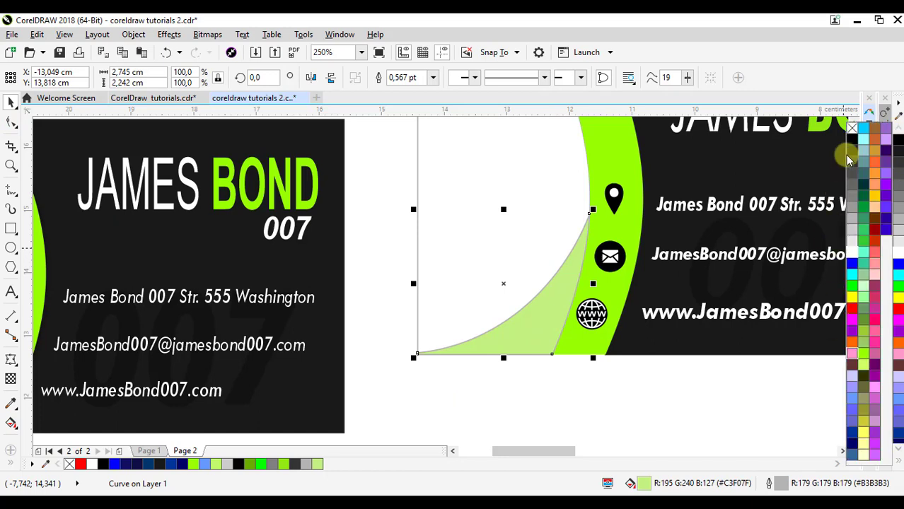
{"action": "right_click", "coordinate": [853, 131]}
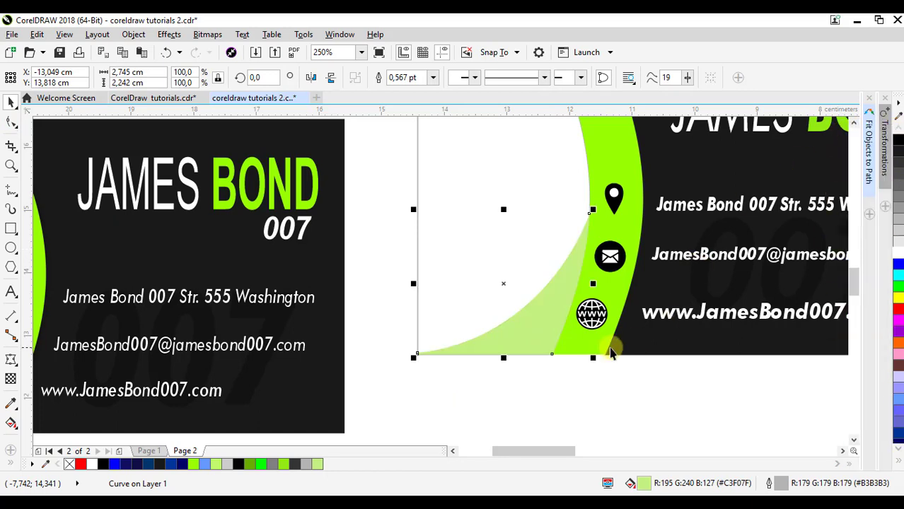
{"action": "left_click", "coordinate": [480, 384]}
{"action": "scroll", "coordinate": [694, 331], "scroll_direction": "down", "scroll_amount": 3}
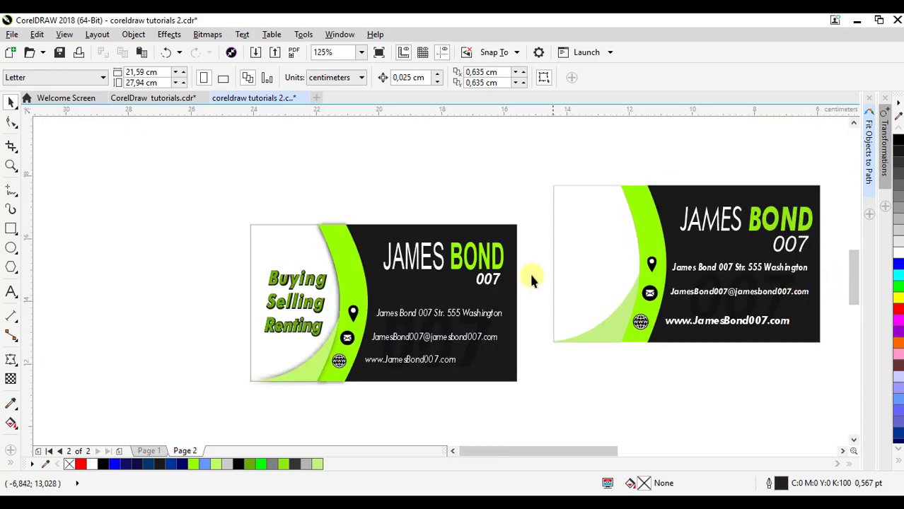
- Move the entire recreated card down so that it sits level with the sample card
{"action": "left_click_drag", "start_coordinate": [538, 168], "coordinate": [825, 364]}
{"action": "left_click_drag", "start_coordinate": [715, 248], "coordinate": [709, 287]}
{"action": "left_click", "coordinate": [10, 166]}
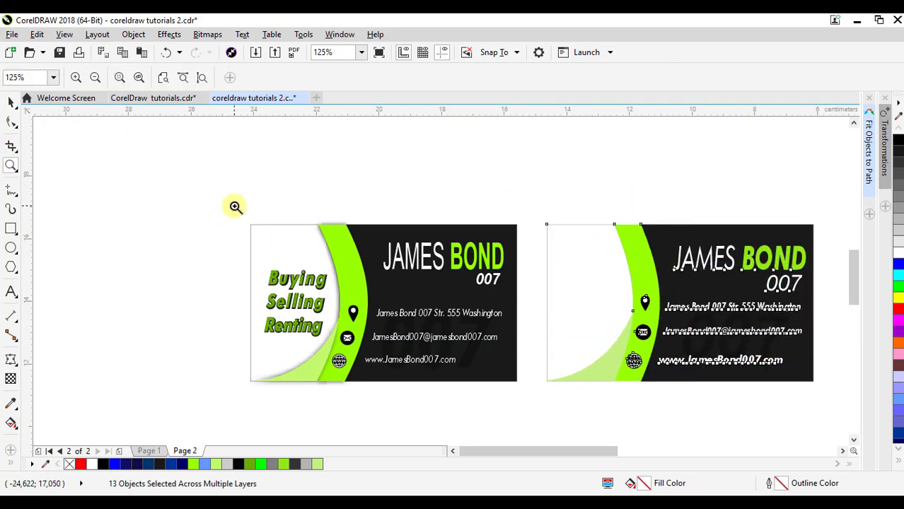
{"action": "left_click_drag", "start_coordinate": [234, 206], "coordinate": [828, 393]}
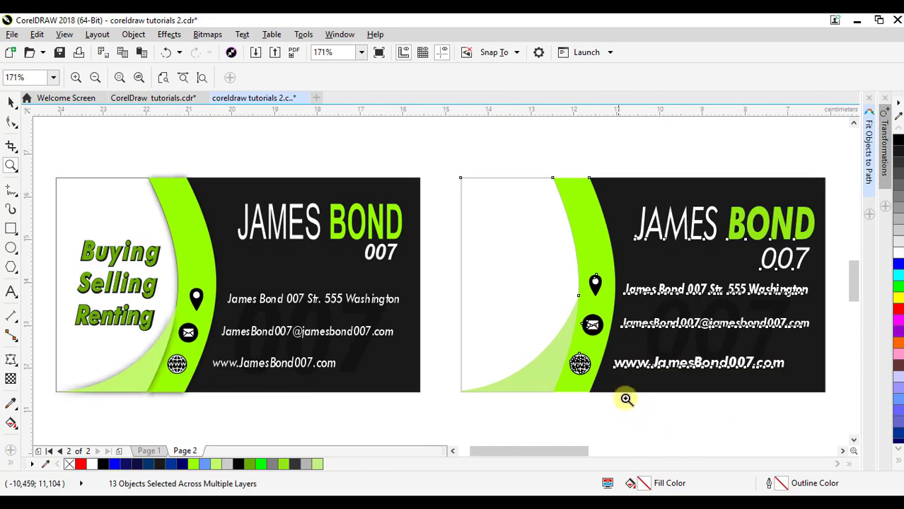
- Add a drop shadow to the recreated card's curved green band, cast toward the light section
{"action": "left_click", "coordinate": [11, 103]}
{"action": "key", "text": "Escape"}
{"action": "left_click", "coordinate": [584, 223]}
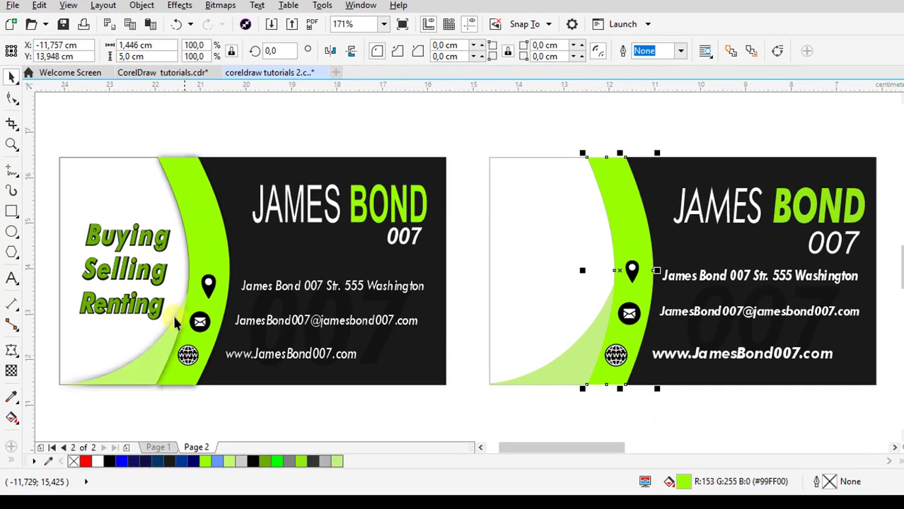
{"action": "left_click", "coordinate": [11, 360]}
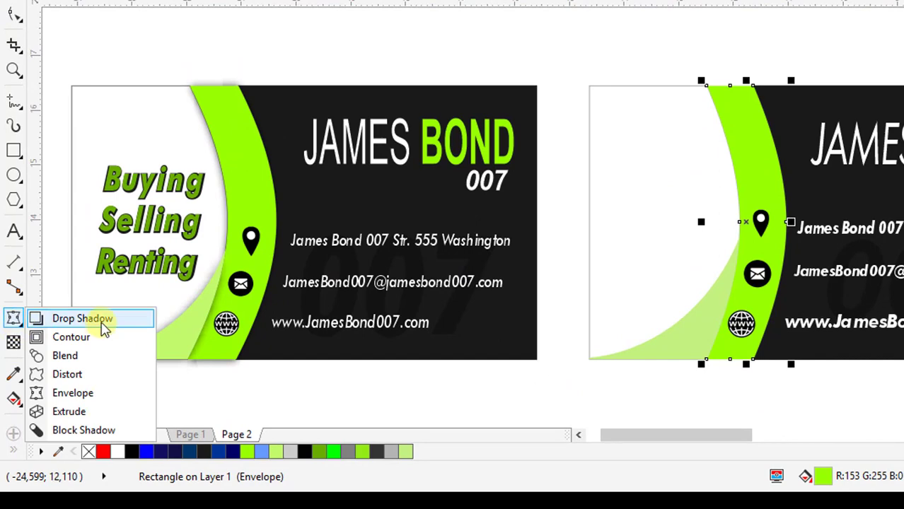
{"action": "left_click", "coordinate": [104, 323]}
{"action": "left_click_drag", "start_coordinate": [786, 224], "coordinate": [730, 222]}
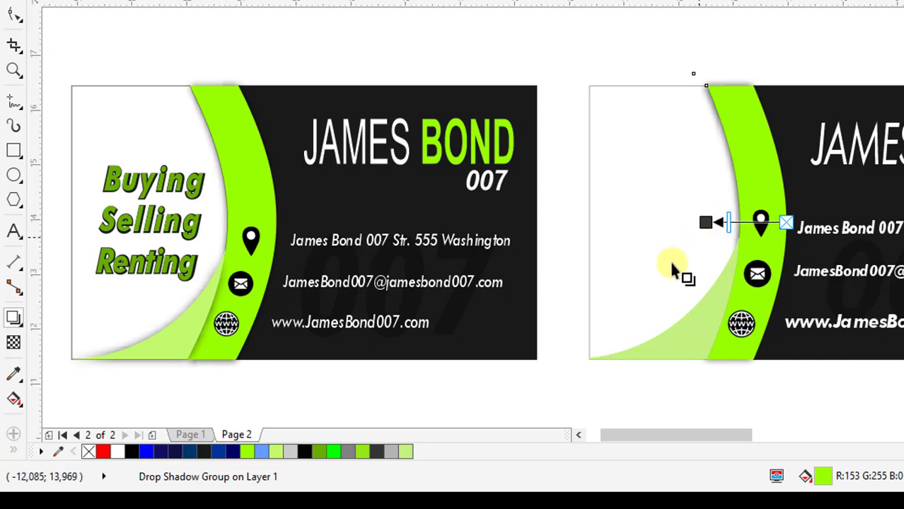
- Add a drop shadow to the pale green corner piece, cast upward over the light section, and deselect it
{"action": "left_click", "coordinate": [693, 331]}
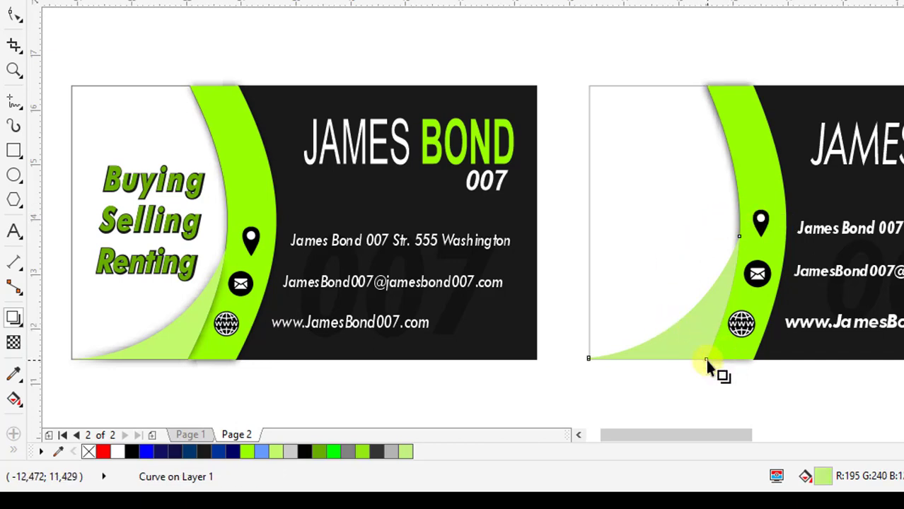
{"action": "left_click_drag", "start_coordinate": [664, 360], "coordinate": [661, 245]}
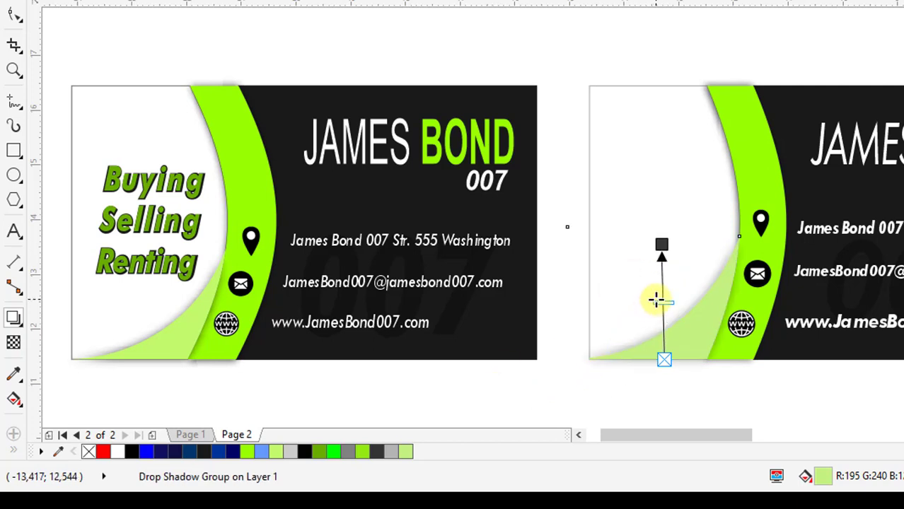
{"action": "left_click", "coordinate": [14, 14]}
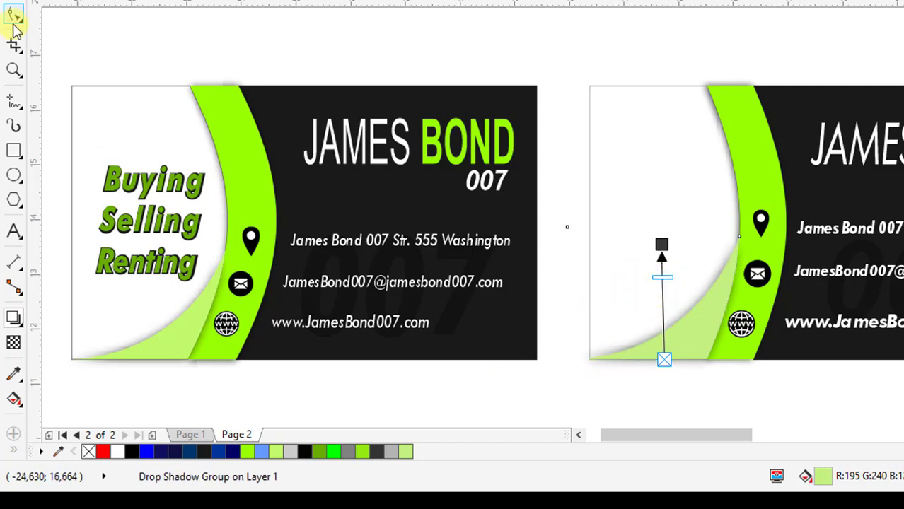
{"action": "left_click", "coordinate": [832, 388]}
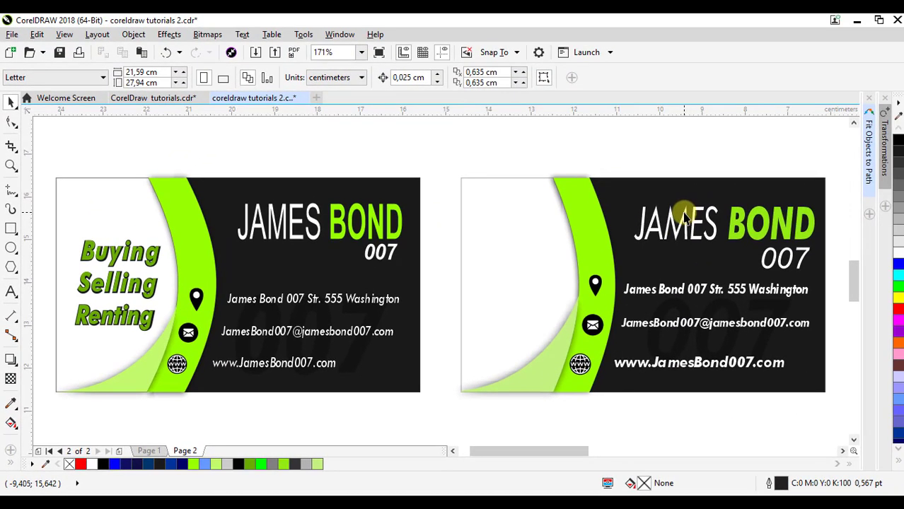
- Copy the name text onto the recreated card's light section and replace its wording with "Buying"
{"action": "left_click_drag", "start_coordinate": [684, 217], "coordinate": [511, 283]}
{"action": "double_click", "coordinate": [531, 281]}
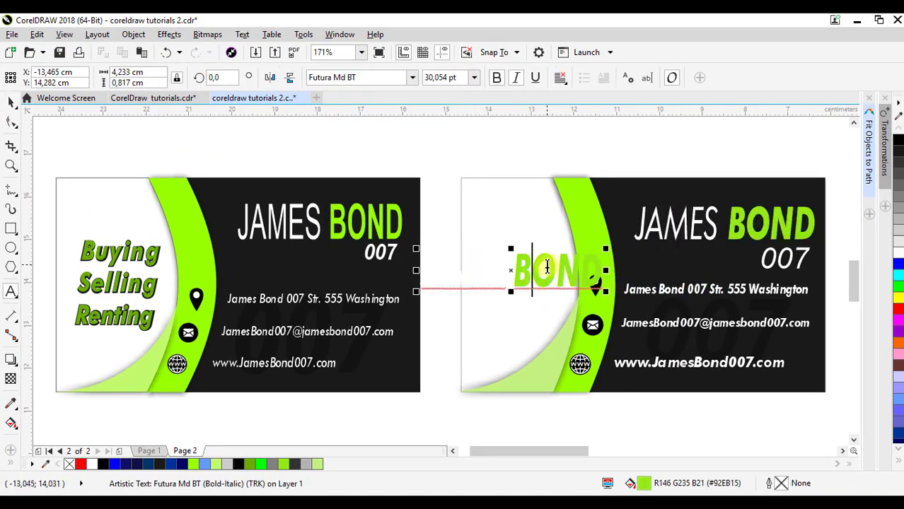
{"action": "key", "text": "ctrl+a"}
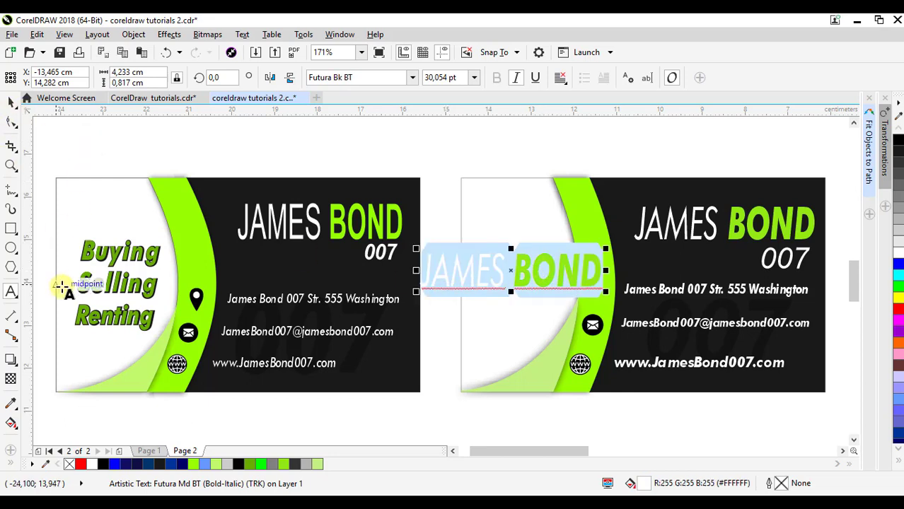
{"action": "key", "text": "Delete"}
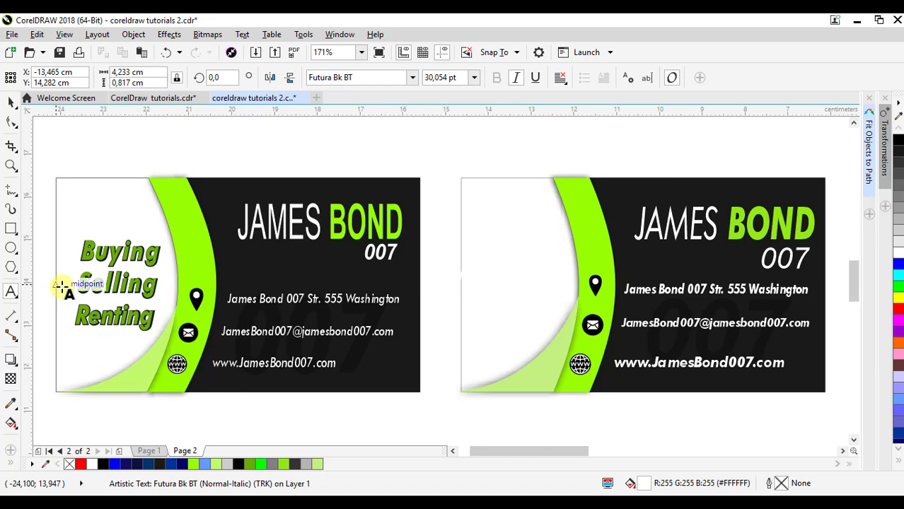
{"action": "key", "text": "ctrl+space"}
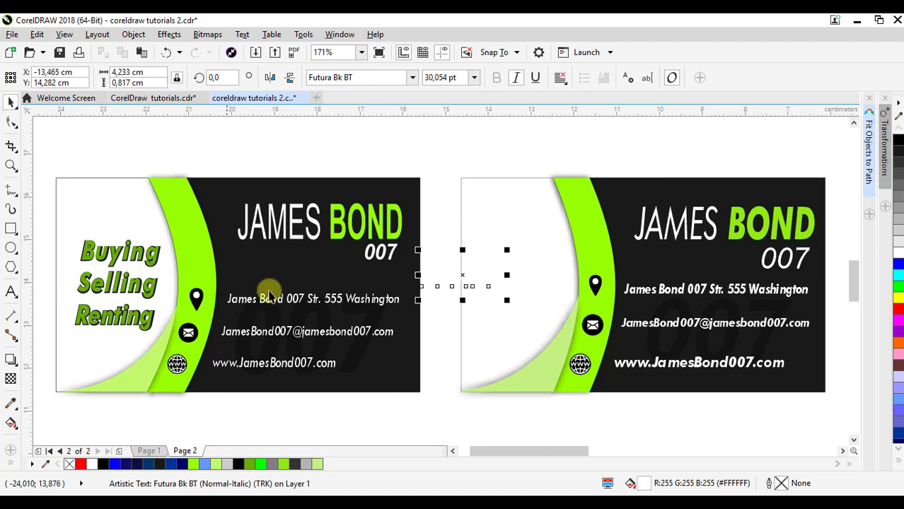
- Fill the "Buying" text red and add the lines "Selling" and "Renting" below it
{"action": "left_click", "coordinate": [900, 314]}
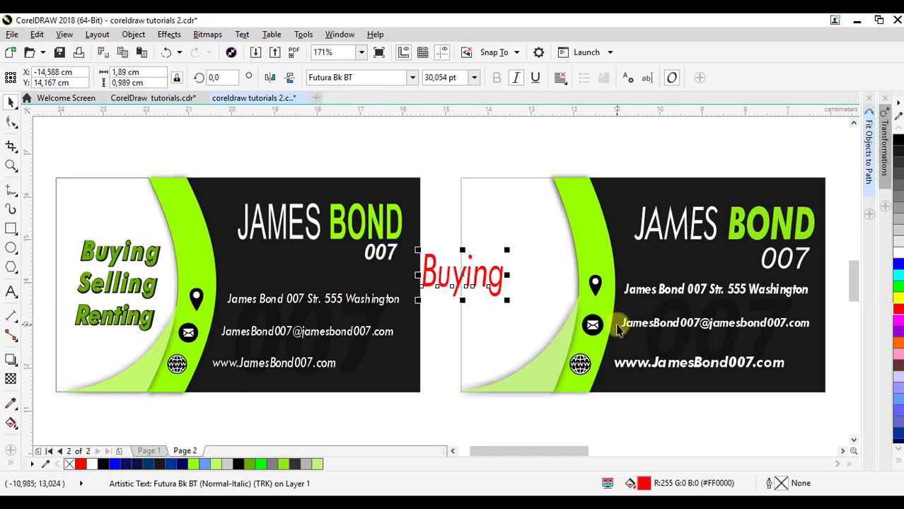
{"action": "double_click", "coordinate": [499, 283]}
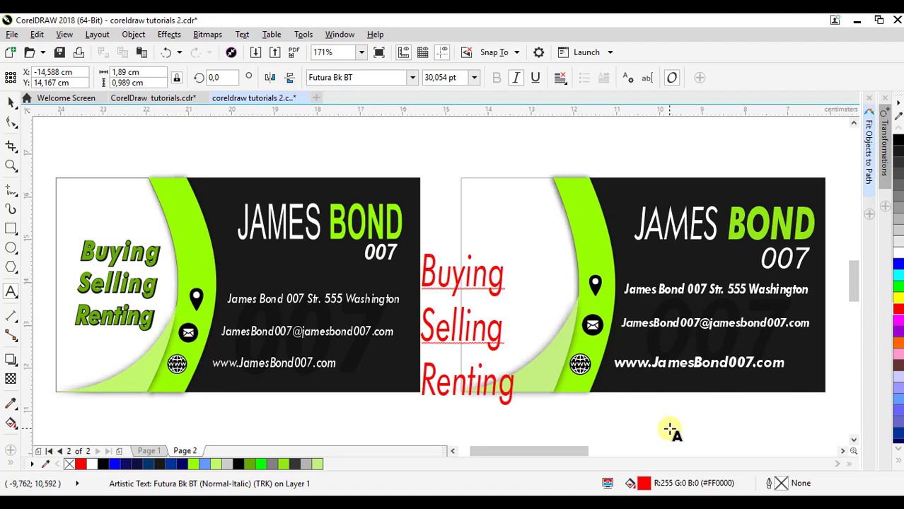
{"action": "key", "text": "ctrl+space"}
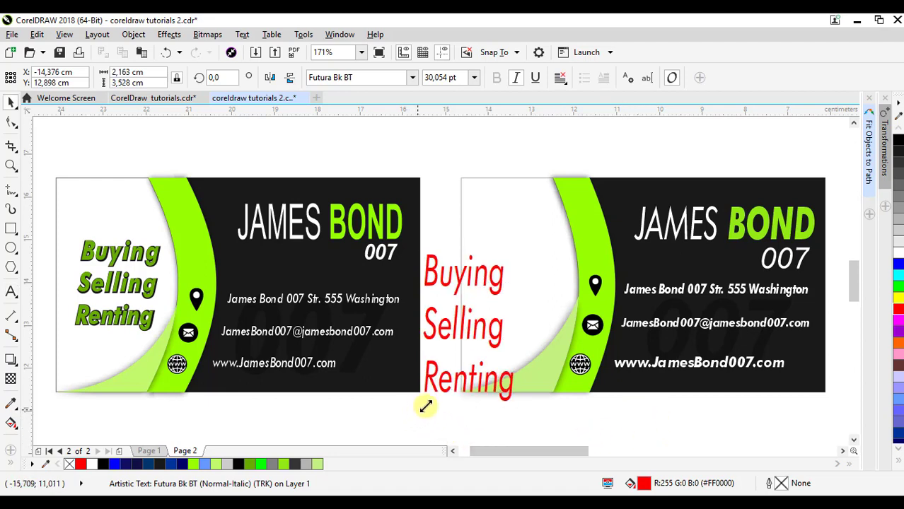
- Scale the three-line text down to about 18.75 pt inside the light section and set its font to Futura Md BT
{"action": "left_click_drag", "start_coordinate": [425, 406], "coordinate": [450, 385]}
{"action": "left_click_drag", "start_coordinate": [486, 310], "coordinate": [527, 297]}
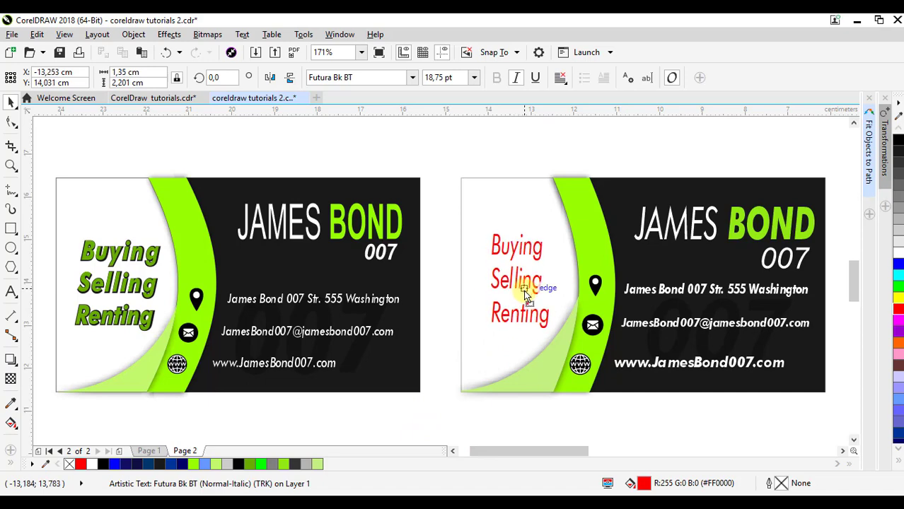
{"action": "left_click", "coordinate": [413, 77]}
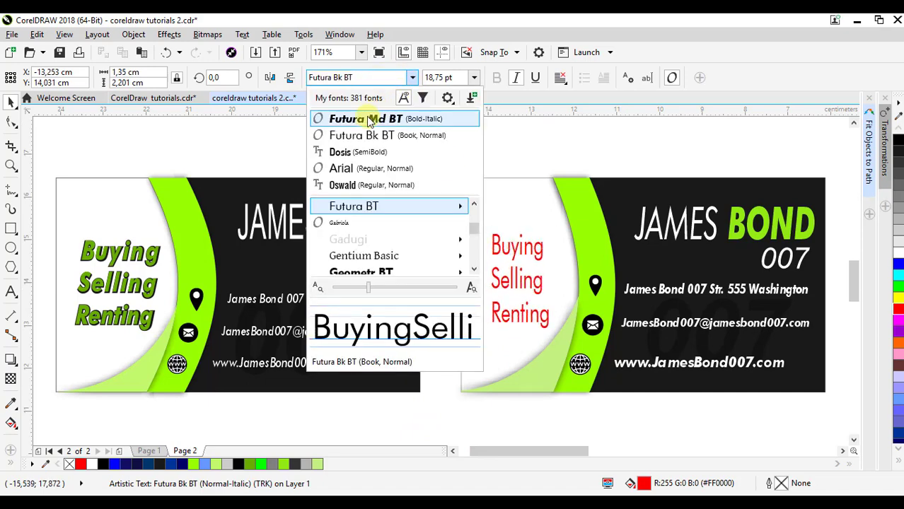
{"action": "left_click", "coordinate": [364, 118]}
{"action": "left_click_drag", "start_coordinate": [513, 290], "coordinate": [509, 290]}
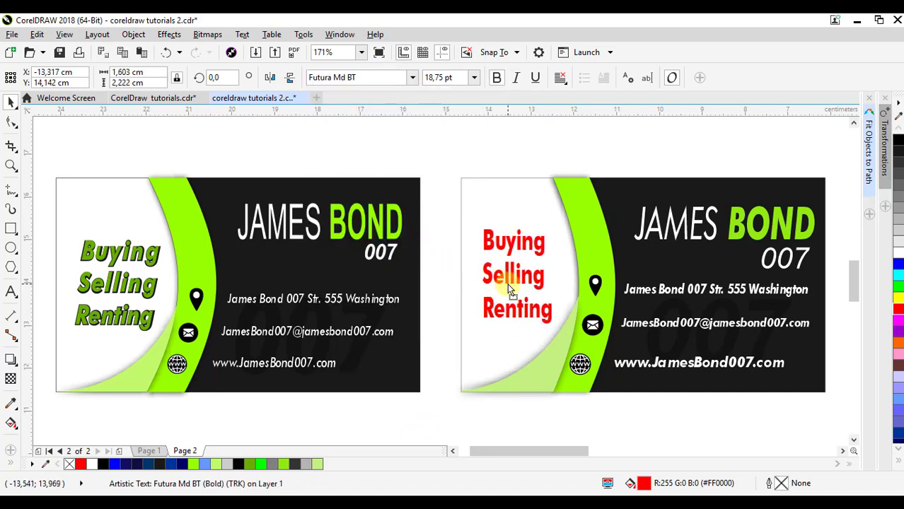
- Justify the three red text lines to equal width and make them italic
{"action": "left_click", "coordinate": [556, 81]}
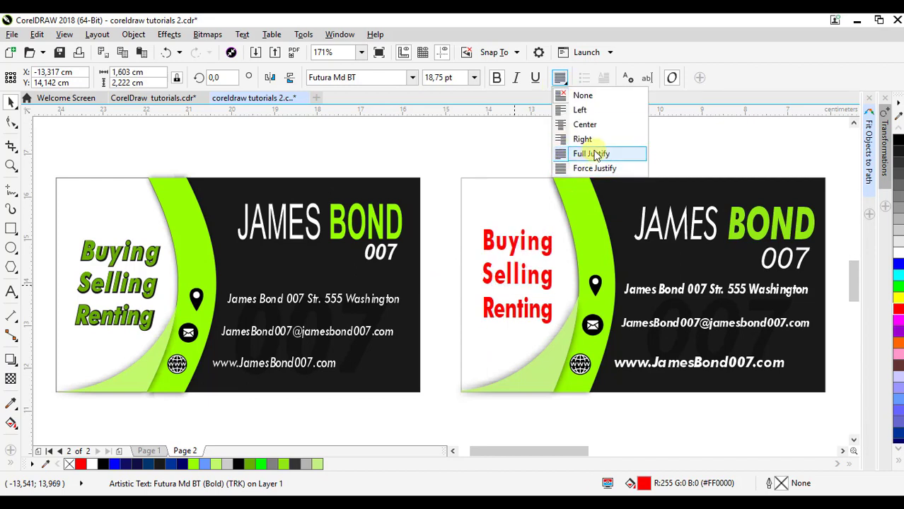
{"action": "left_click", "coordinate": [595, 168]}
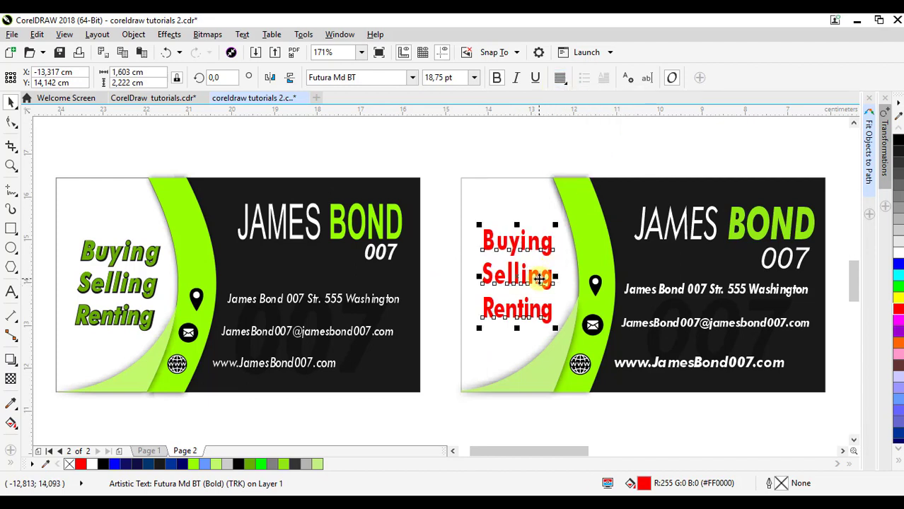
{"action": "left_click", "coordinate": [516, 78]}
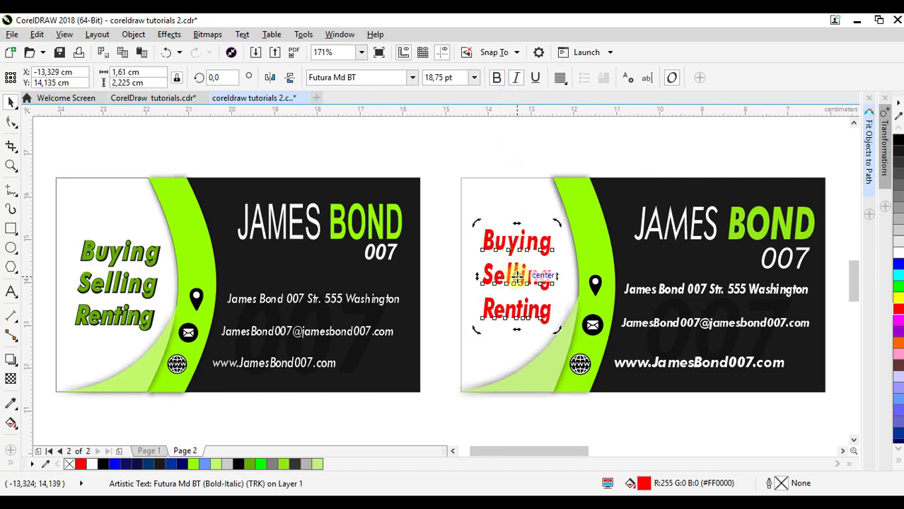
- Center the Buying, Selling, Renting text vertically on the card's light section with Align and Distribute
{"action": "left_click", "coordinate": [469, 345], "text": "shift"}
{"action": "left_click", "coordinate": [169, 39]}
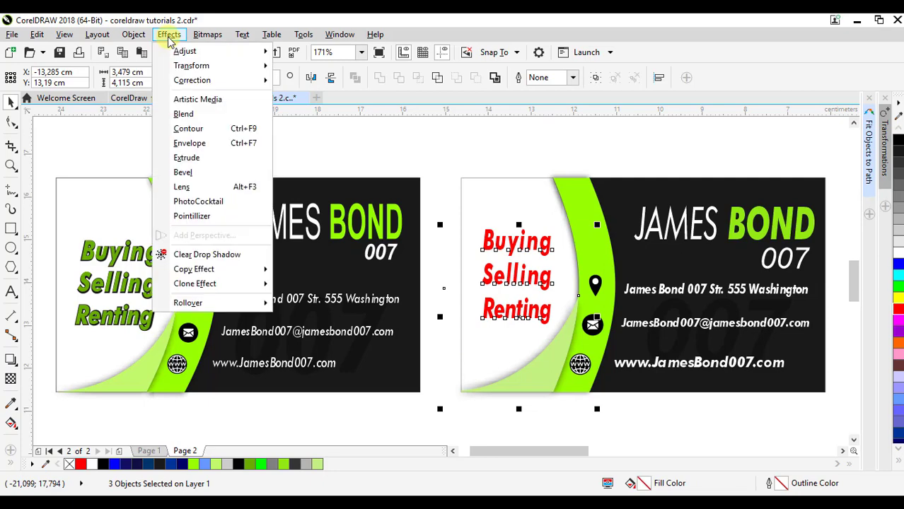
{"action": "mouse_move", "coordinate": [233, 188]}
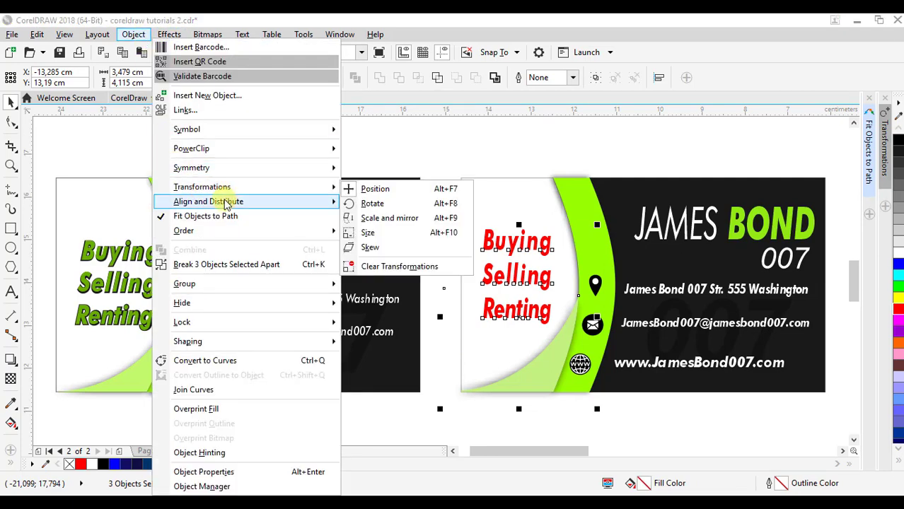
{"action": "left_click", "coordinate": [396, 344]}
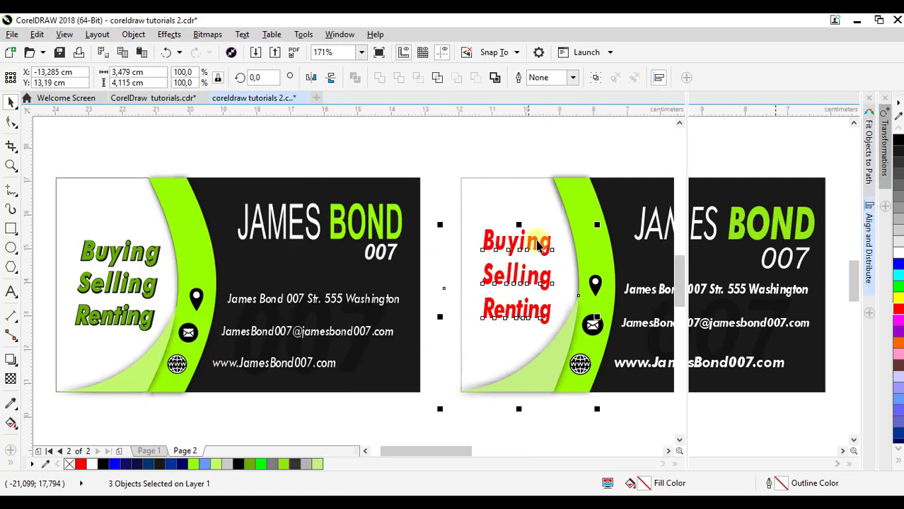
{"action": "key", "text": "Escape"}
{"action": "left_click", "coordinate": [415, 261]}
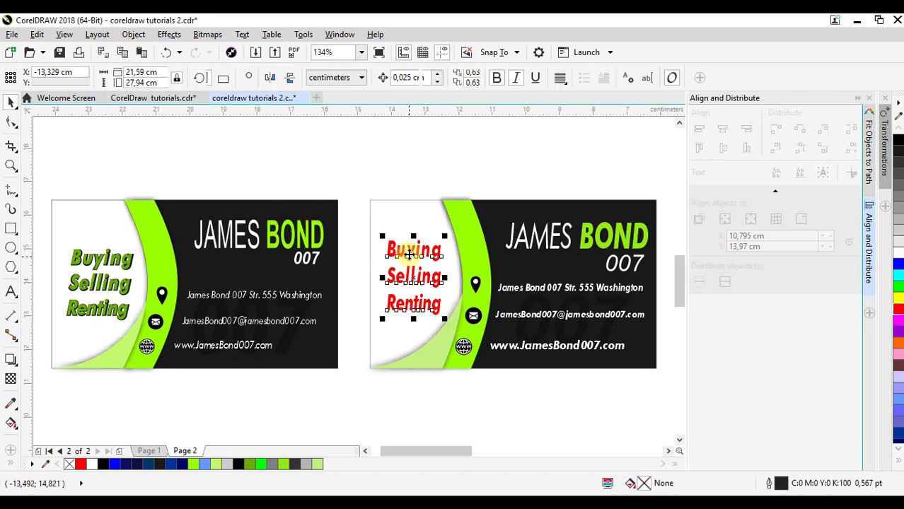
{"action": "left_click", "coordinate": [376, 216], "text": "shift"}
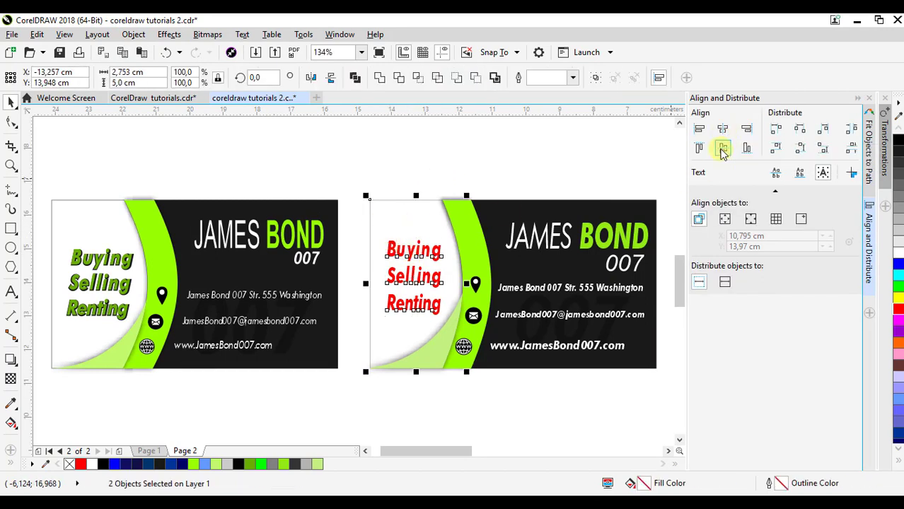
{"action": "left_click", "coordinate": [723, 151]}
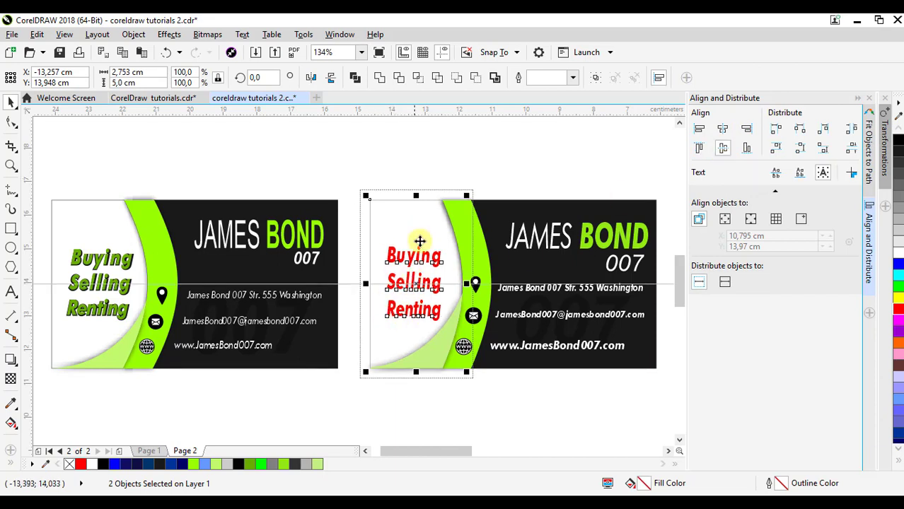
- Try to center the three-line text horizontally on the light section
{"action": "left_click", "coordinate": [723, 136]}
{"action": "left_click", "coordinate": [723, 135]}
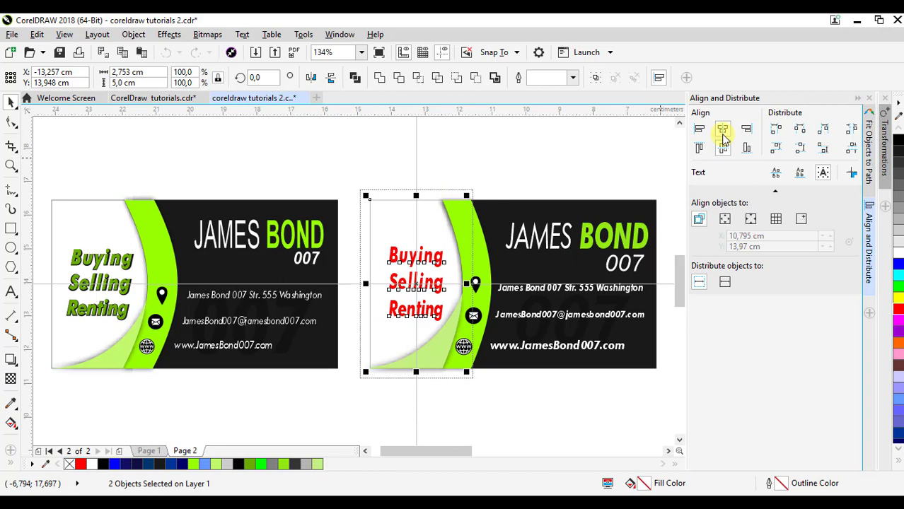
{"action": "left_click", "coordinate": [604, 150]}
- Apply an outside contour to the red Buying, Selling, Renting text on the new card
{"action": "left_click", "coordinate": [435, 265]}
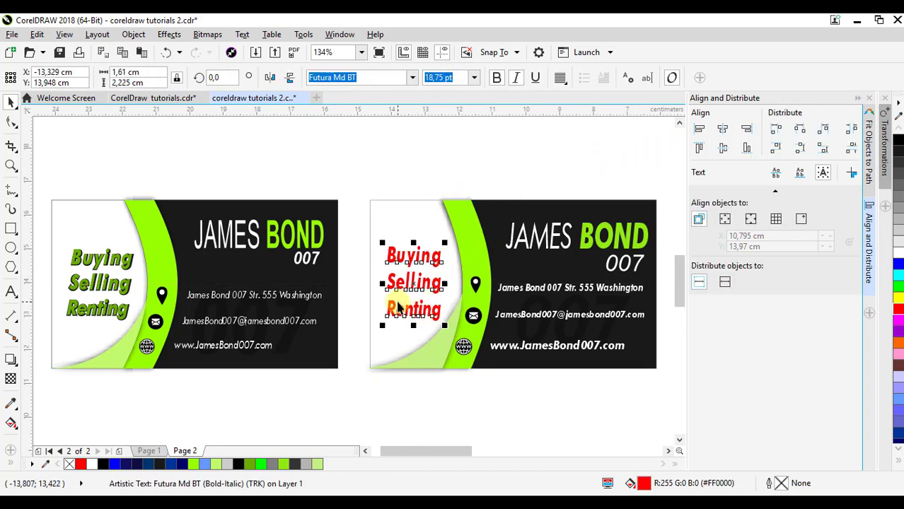
{"action": "scroll", "coordinate": [438, 345], "scroll_direction": "up", "scroll_amount": 2}
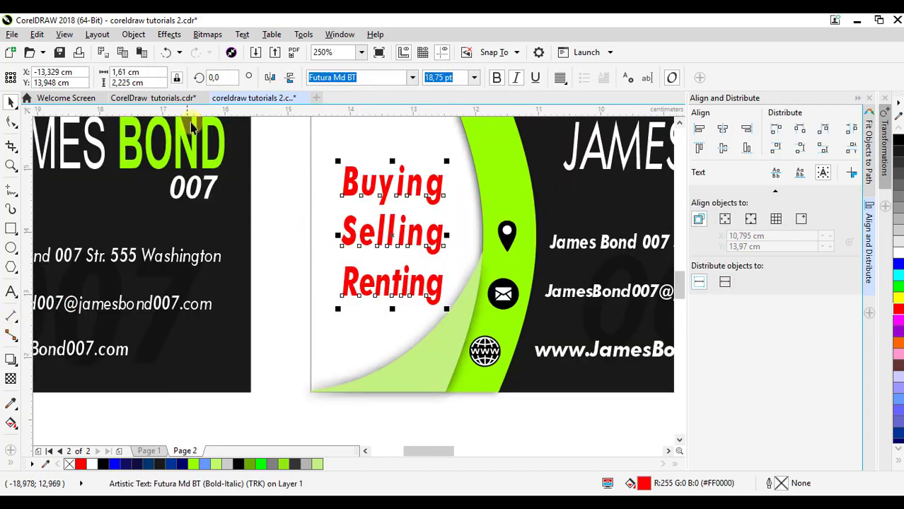
{"action": "left_click", "coordinate": [10, 362]}
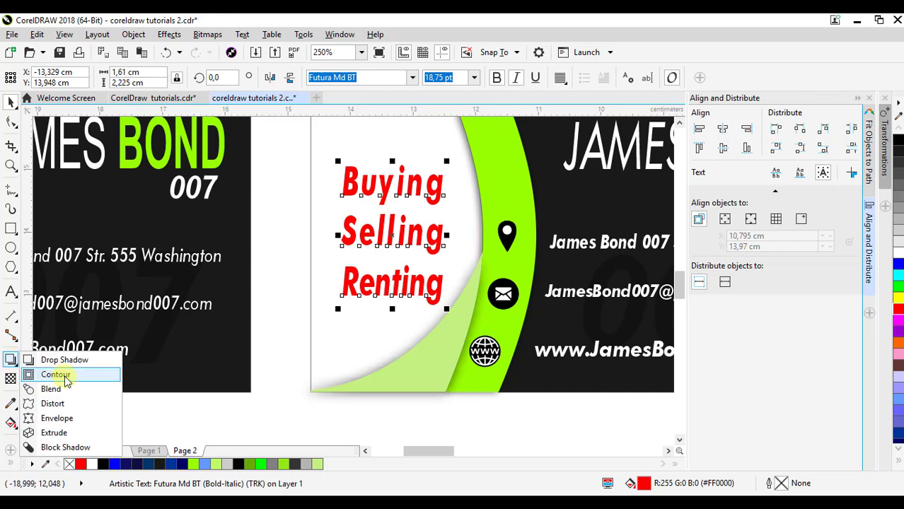
{"action": "left_click", "coordinate": [50, 374]}
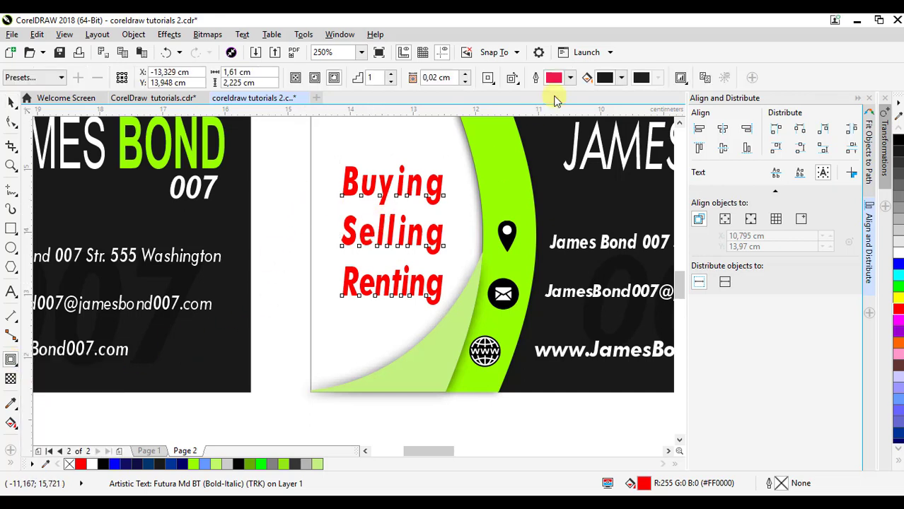
{"action": "left_click", "coordinate": [334, 79]}
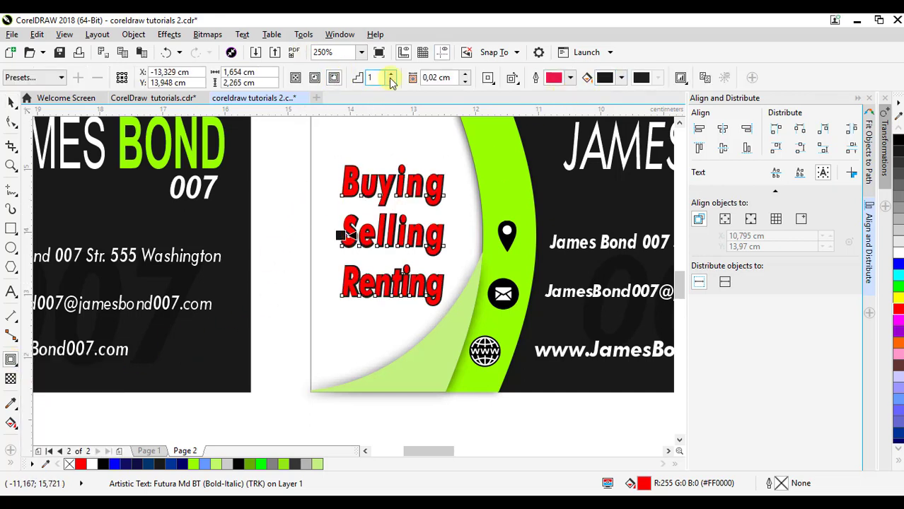
- Set the contour's fill color by sampling the card's green band and darkening it to #4C5939
{"action": "left_click", "coordinate": [605, 79]}
{"action": "left_click", "coordinate": [650, 113]}
{"action": "left_click", "coordinate": [519, 232]}
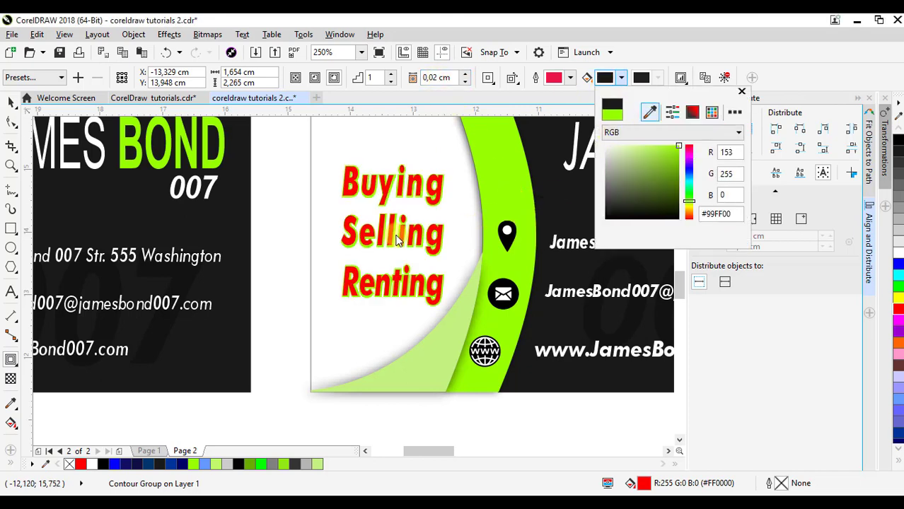
{"action": "mouse_move", "coordinate": [621, 207]}
{"action": "left_mouse_down"}
{"action": "mouse_move", "coordinate": [650, 206]}
{"action": "mouse_move", "coordinate": [632, 193]}
{"action": "left_mouse_up"}
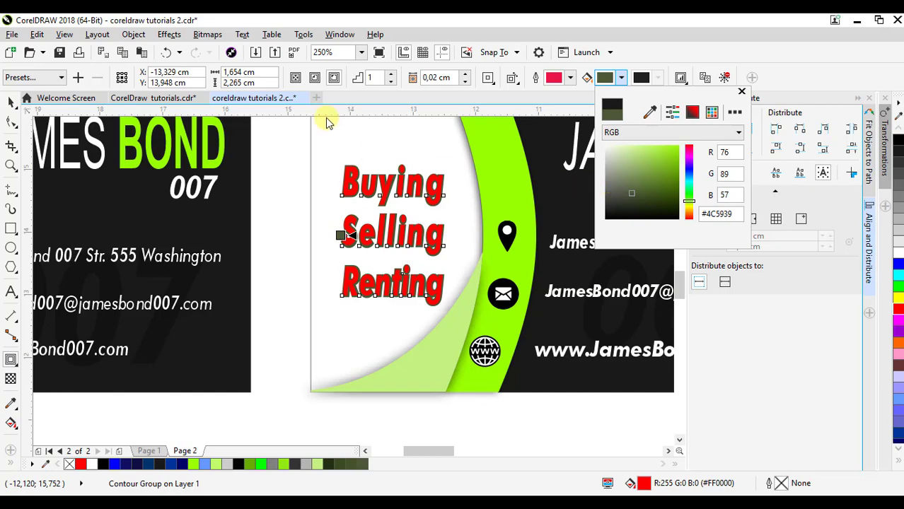
- Set the text contour's offset to 0,01 cm and deselect the contour group
{"action": "left_click", "coordinate": [435, 78]}
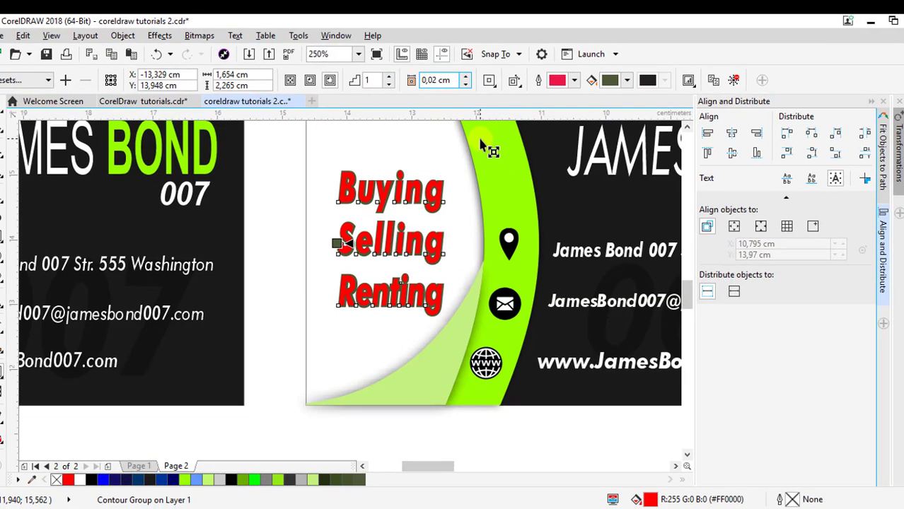
{"action": "key", "text": "Delete"}
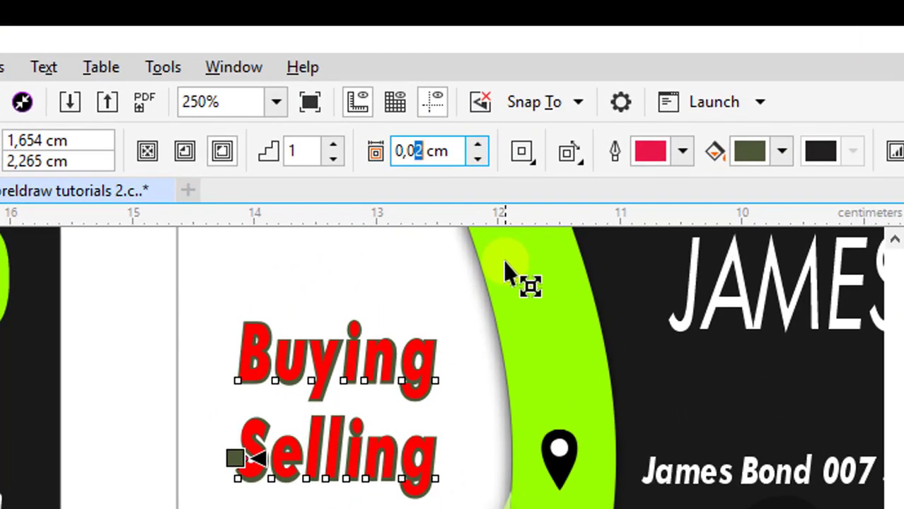
{"action": "type", "text": "1"}
{"action": "key", "text": "Return"}
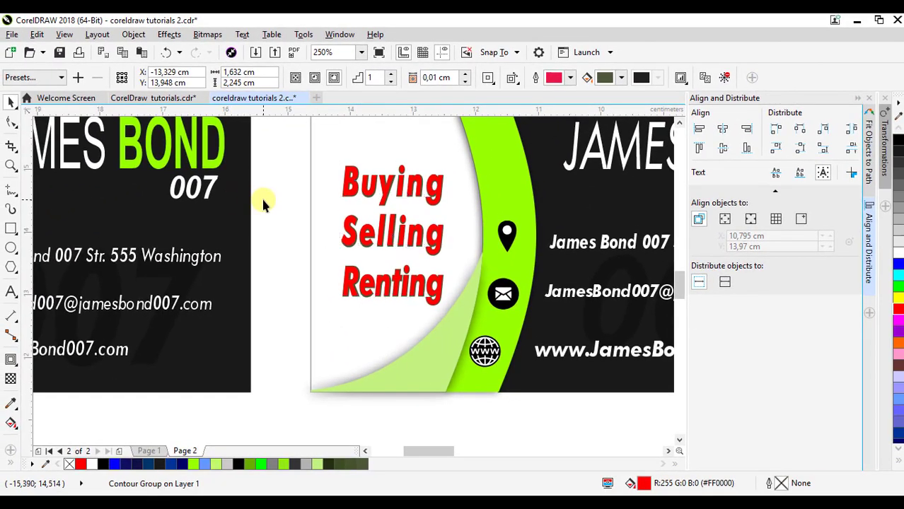
{"action": "left_click", "coordinate": [261, 196]}
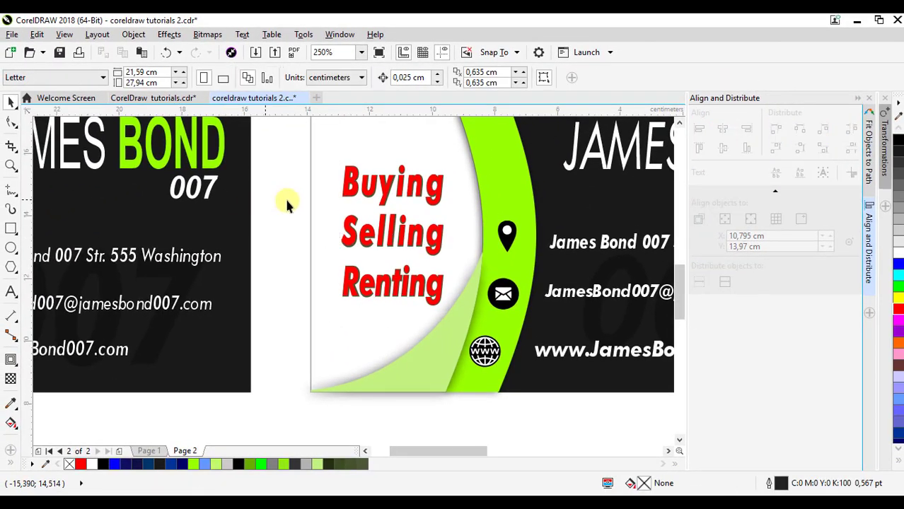
- Try a near-black #1A1A1A fill on the Buying, Selling, Renting text
{"action": "scroll", "coordinate": [284, 197], "scroll_direction": "down", "scroll_amount": 3}
{"action": "left_click", "coordinate": [339, 218]}
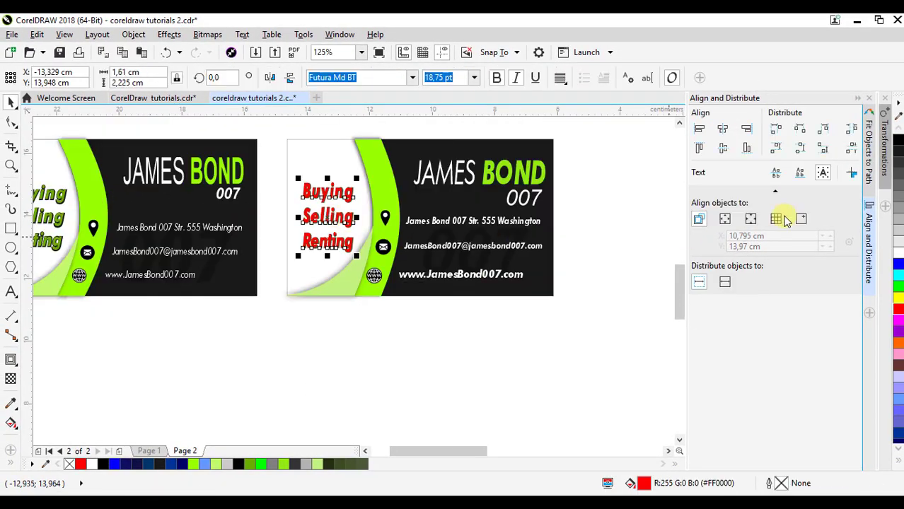
{"action": "left_click", "coordinate": [897, 141]}
{"action": "left_click", "coordinate": [293, 327]}
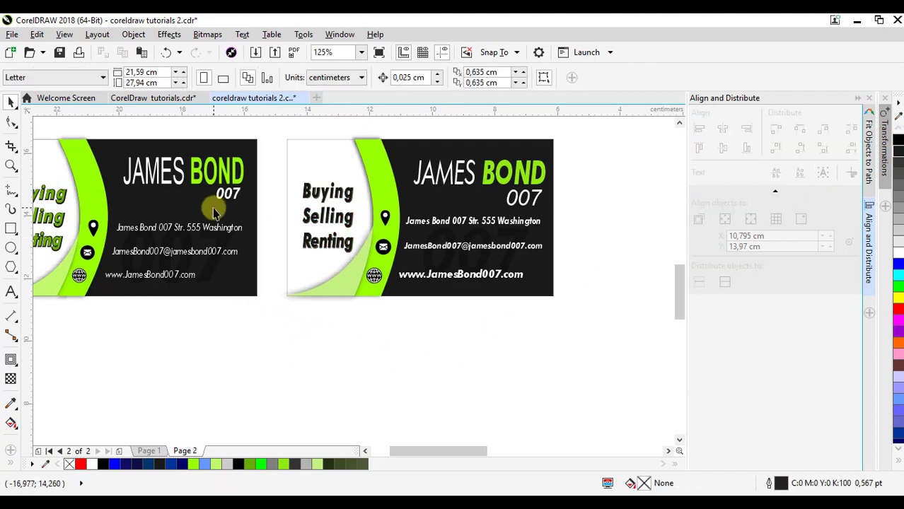
- Fill the Buying, Selling, Renting text with green #92EB15 and darken that fill to RGB 89, 140, 17
{"action": "left_click", "coordinate": [321, 244]}
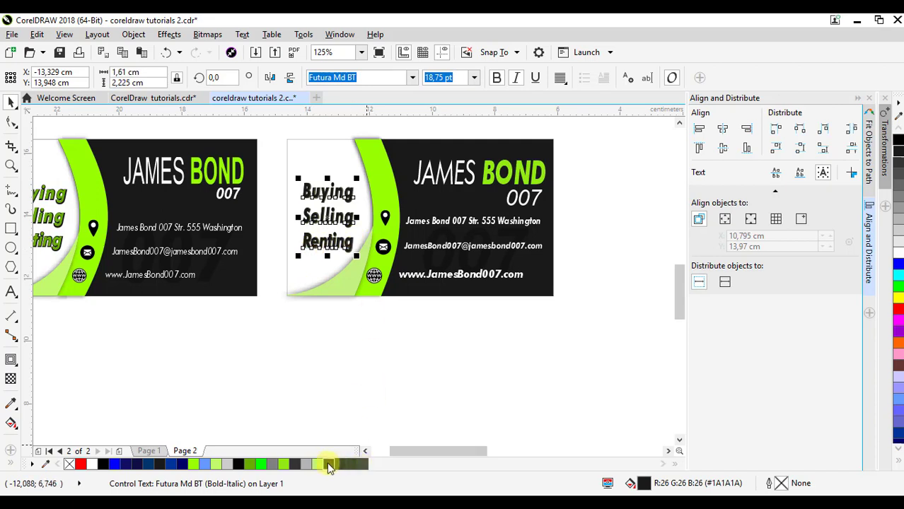
{"action": "left_click", "coordinate": [283, 465]}
{"action": "left_click", "coordinate": [291, 363]}
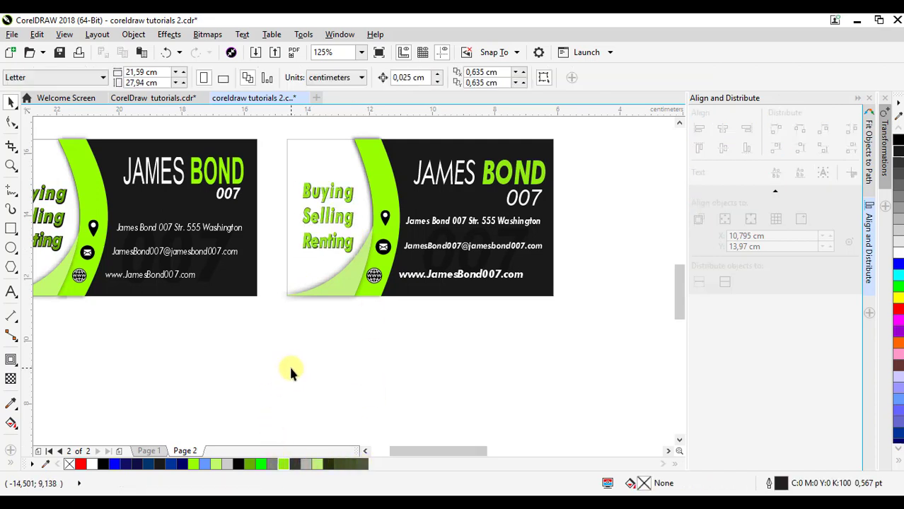
{"action": "left_click", "coordinate": [337, 237]}
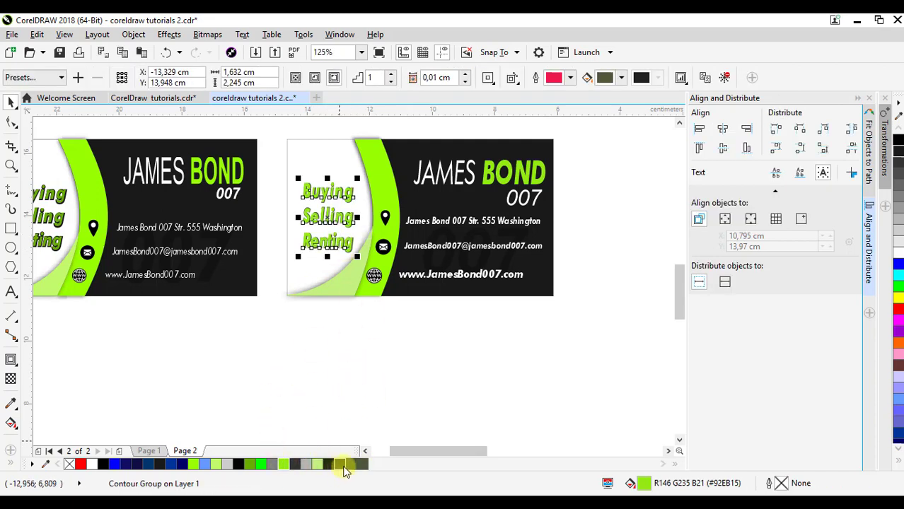
{"action": "double_click", "coordinate": [646, 483]}
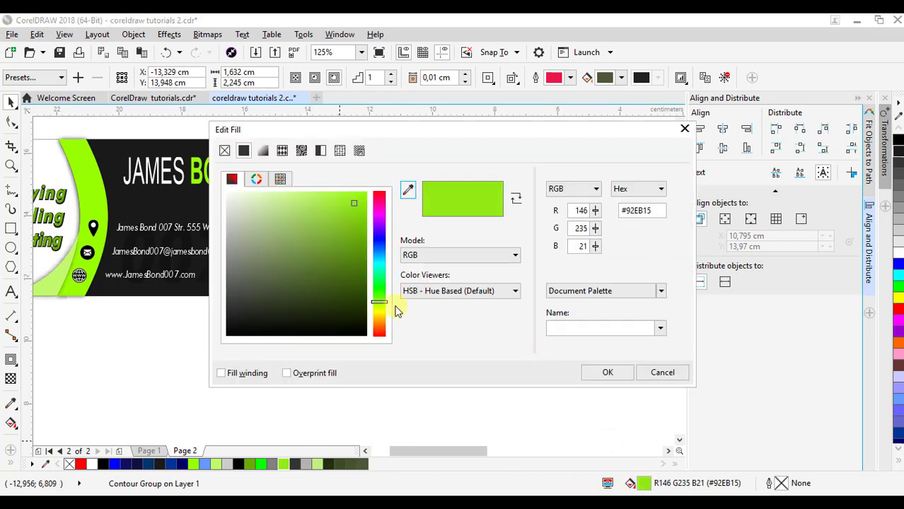
{"action": "left_click", "coordinate": [349, 256]}
{"action": "left_click_drag", "start_coordinate": [400, 134], "coordinate": [659, 119]}
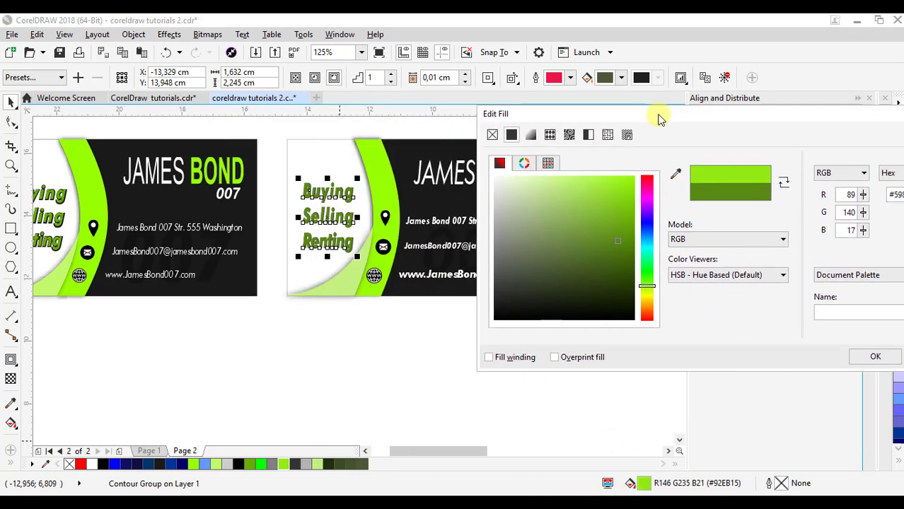
{"action": "left_click", "coordinate": [874, 357]}
{"action": "left_click", "coordinate": [449, 341]}
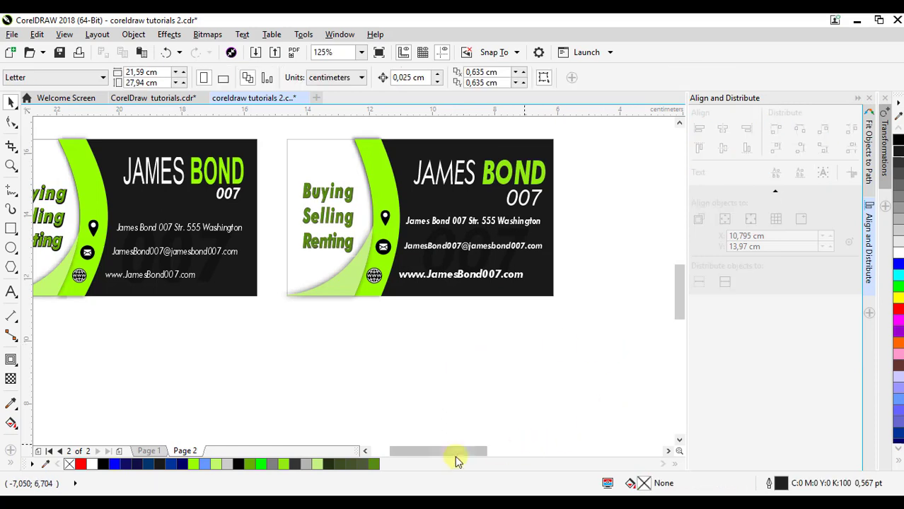
- Close the Align and Distribute docker and zoom in on both business cards to compare them side by side
{"action": "left_click_drag", "start_coordinate": [450, 452], "coordinate": [438, 453]}
{"action": "left_click_drag", "start_coordinate": [675, 302], "coordinate": [676, 284]}
{"action": "left_click", "coordinate": [884, 98]}
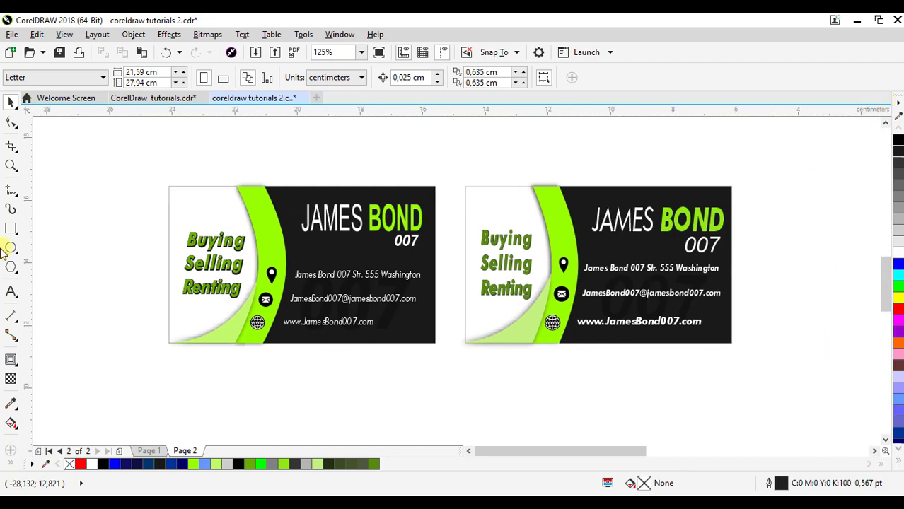
{"action": "left_click", "coordinate": [11, 166]}
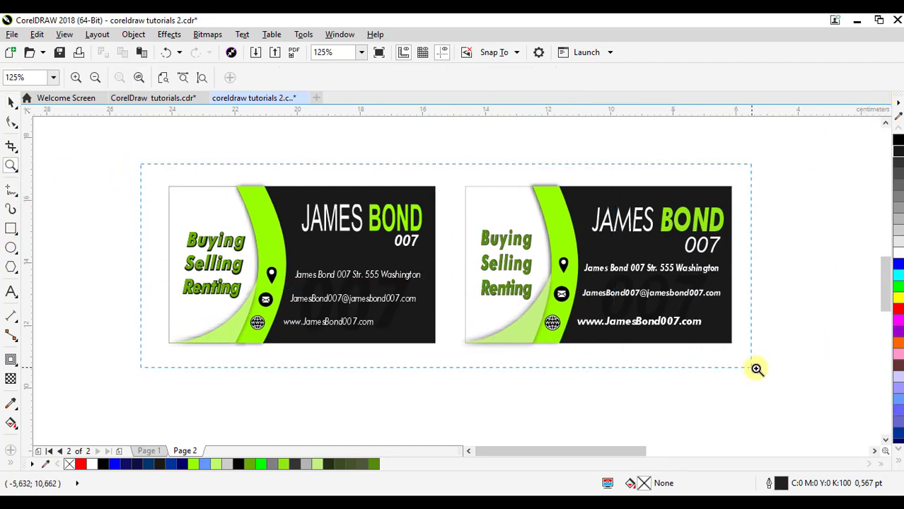
{"action": "scroll", "coordinate": [751, 373], "scroll_direction": "up", "scroll_amount": 2}
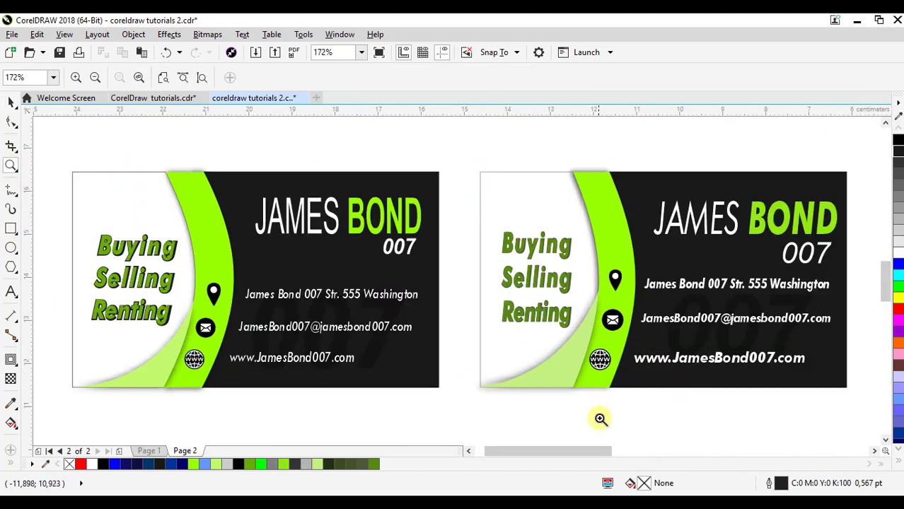